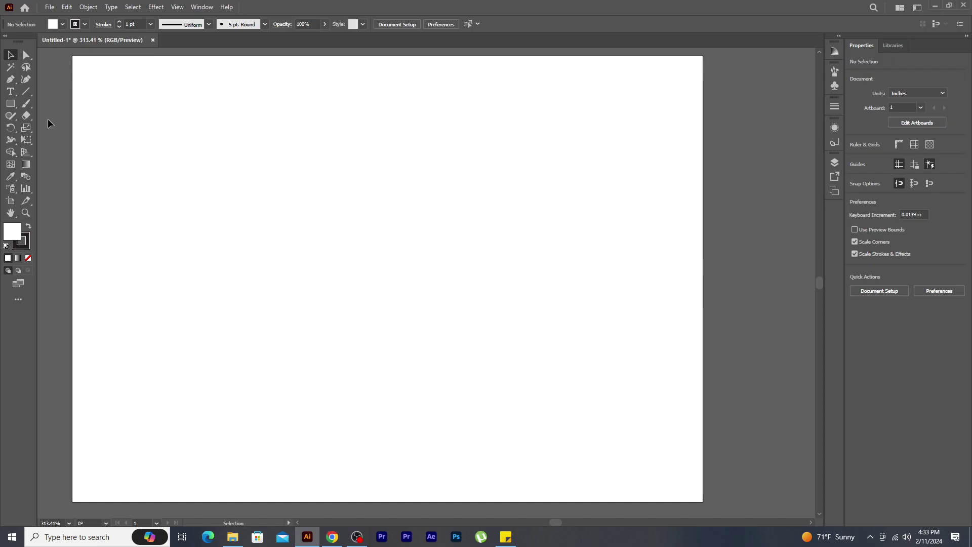
Step: Draw a rectangle about 4.21 in wide and 2.20 in high in the upper middle of the artboard
left_click(11, 105)
mouse_move(231, 166)
left_mouse_down()
mouse_move(374, 278)
mouse_move(457, 284)
left_mouse_up()
key("v")
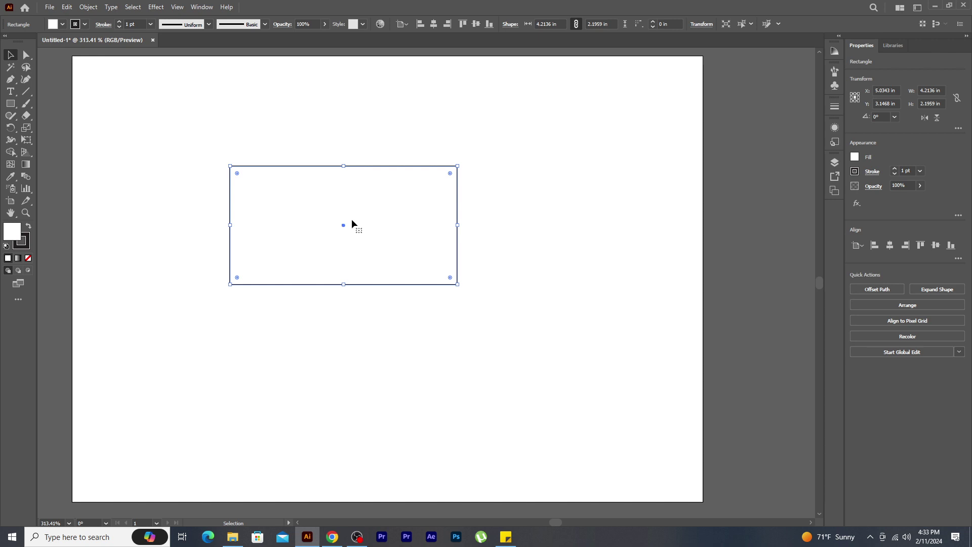
left_click(62, 25)
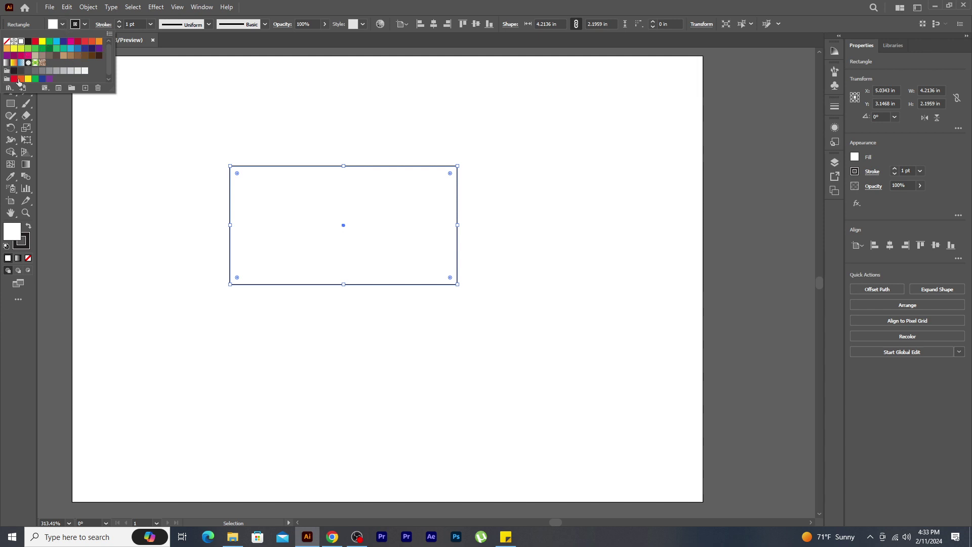
left_click(81, 28)
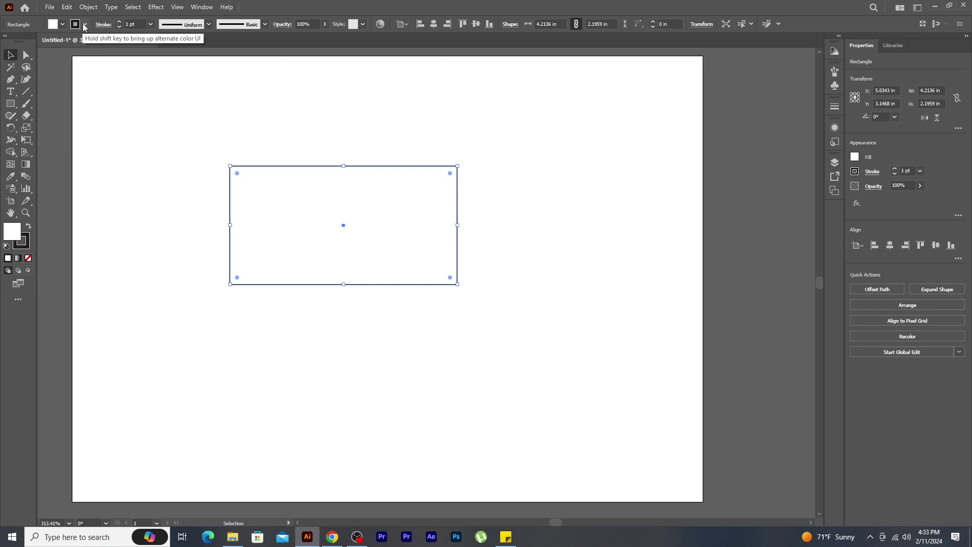
left_click(85, 26)
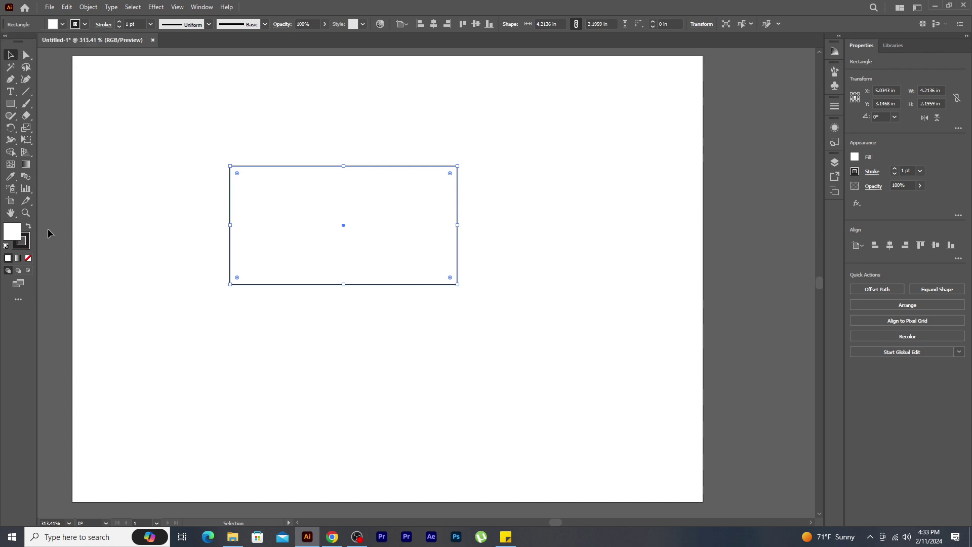
Step: Try dark red 632033, green 0B7540 and olive 6B750B as the rectangle's fill in the Color Picker
double_click(27, 245)
left_click_drag(400, 280, 430, 128)
mouse_move(469, 168)
left_mouse_down()
mouse_move(469, 160)
mouse_move(503, 183)
mouse_move(497, 241)
mouse_move(482, 235)
left_mouse_up()
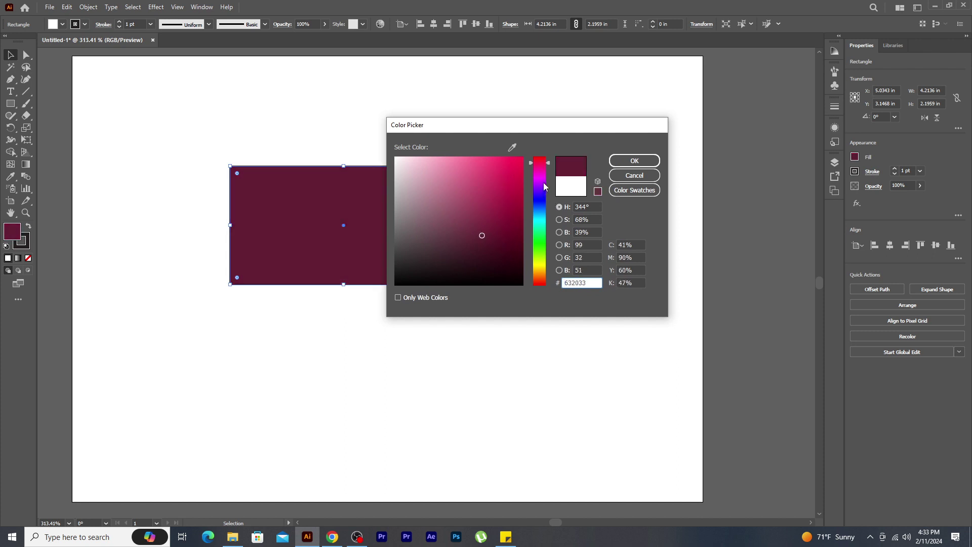
mouse_move(549, 164)
left_mouse_down()
mouse_move(552, 228)
mouse_move(510, 187)
mouse_move(511, 225)
left_mouse_up()
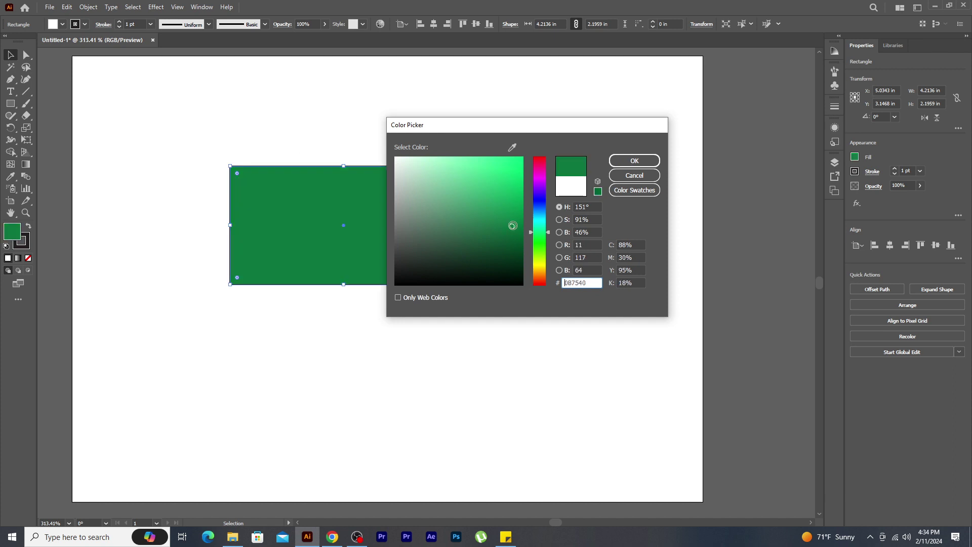
left_click_drag(543, 268, 551, 261)
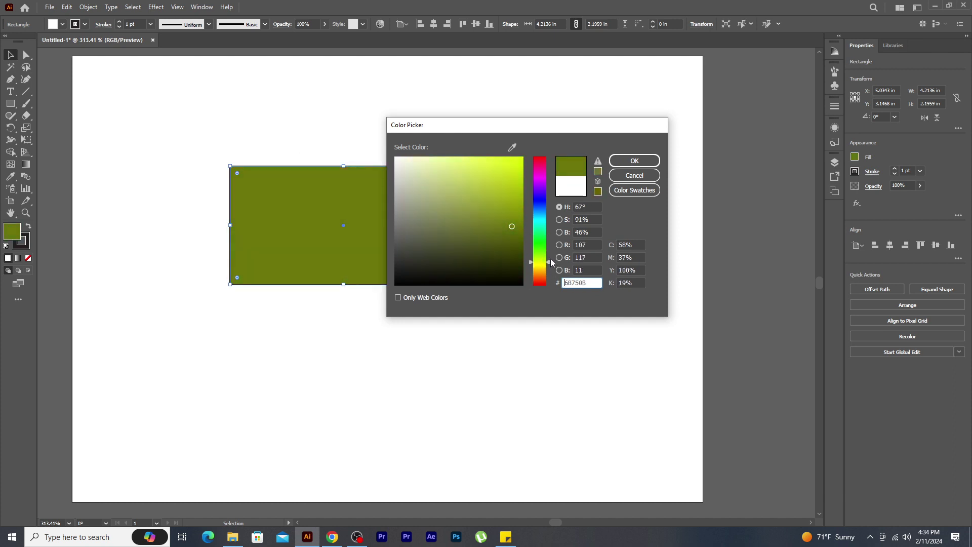
Step: Fill the rectangle with the green colour swatch C=75 M=0 Y=75 K=0 from the Color Picker's swatch list
left_click(629, 196)
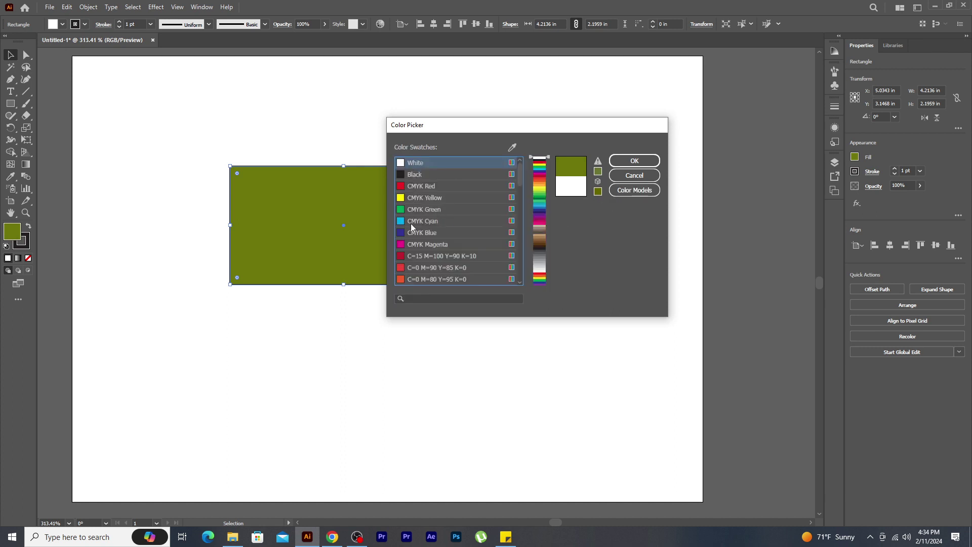
left_click(543, 187)
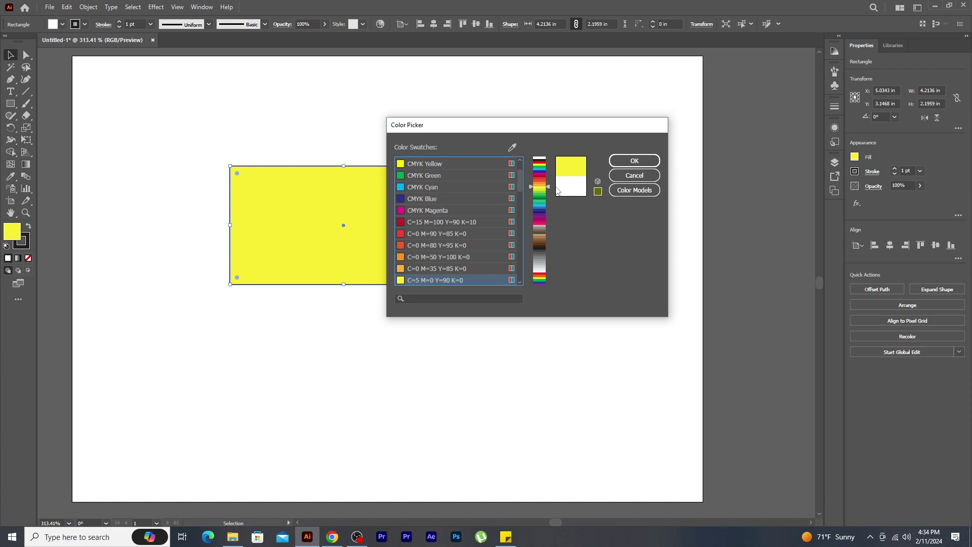
mouse_move(548, 186)
left_mouse_down()
mouse_move(541, 227)
mouse_move(541, 199)
left_mouse_up()
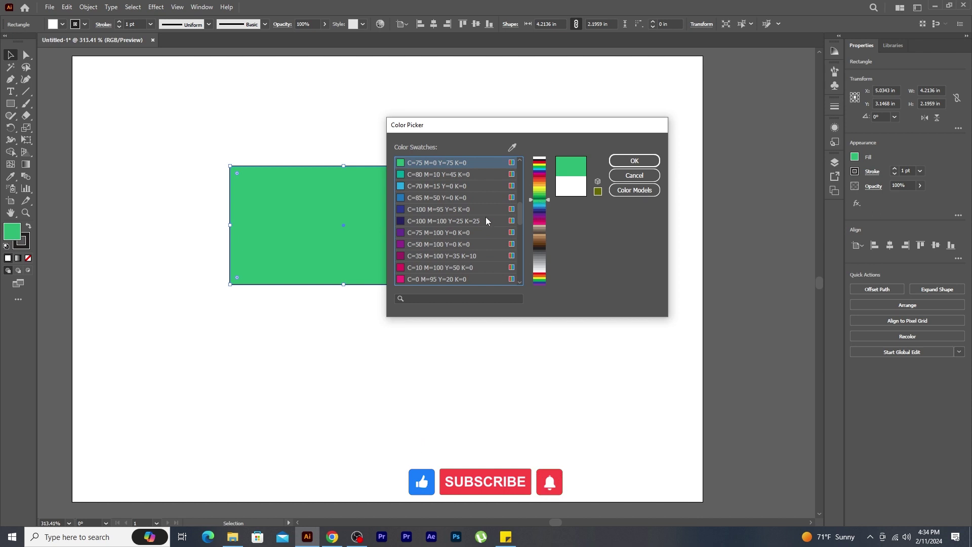
left_click(631, 161)
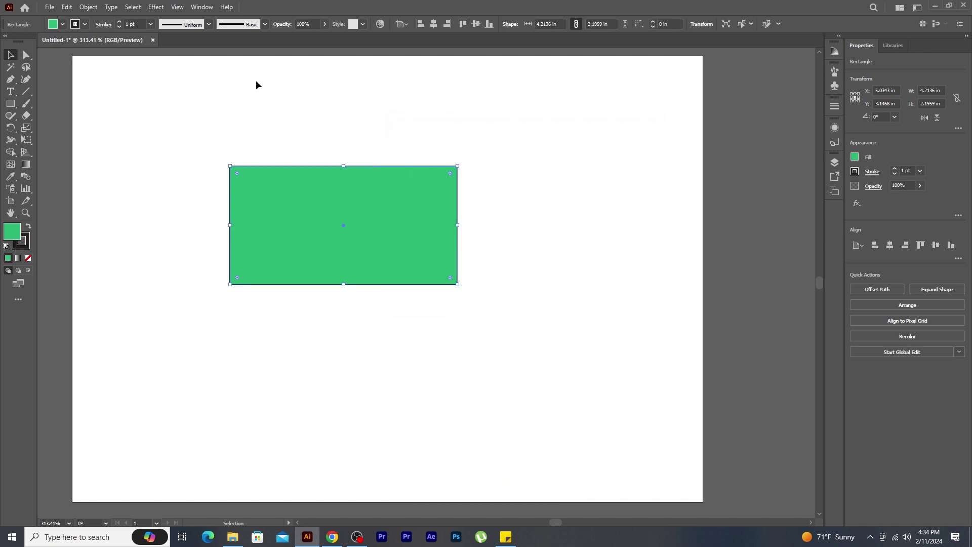
Step: Show the Color panel and place it over the artboard's upper right corner
left_click(202, 7)
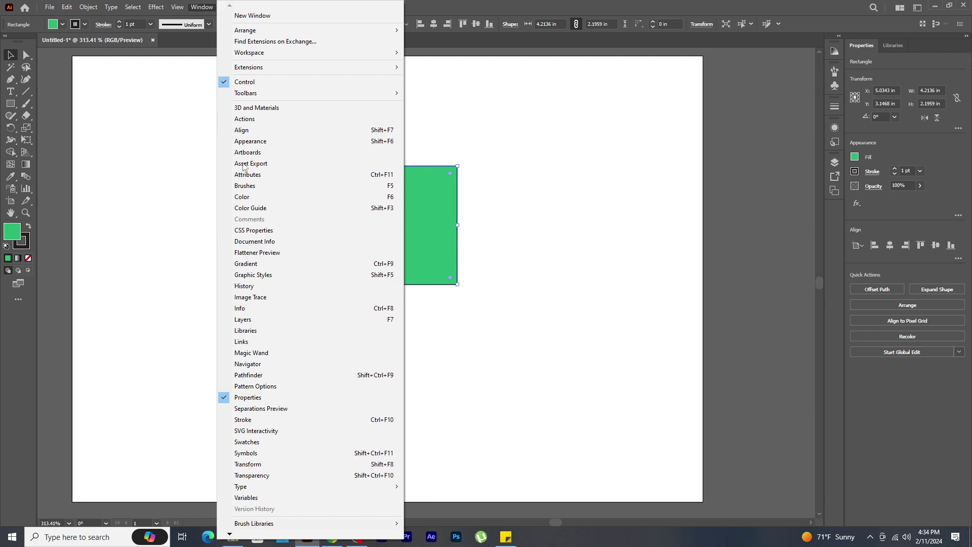
left_click(266, 198)
left_click_drag(715, 66, 596, 68)
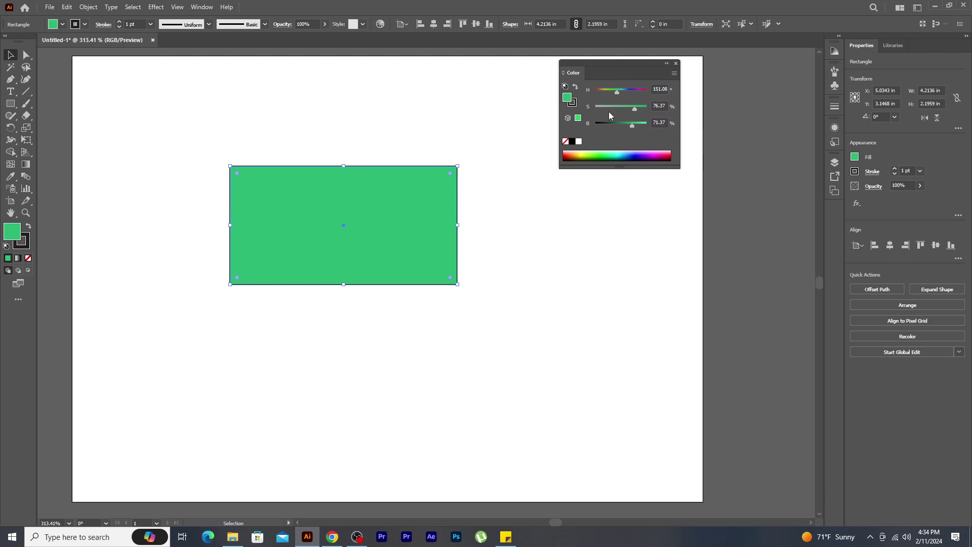
Step: Hide the Color panel's options and show them again
left_click(674, 74)
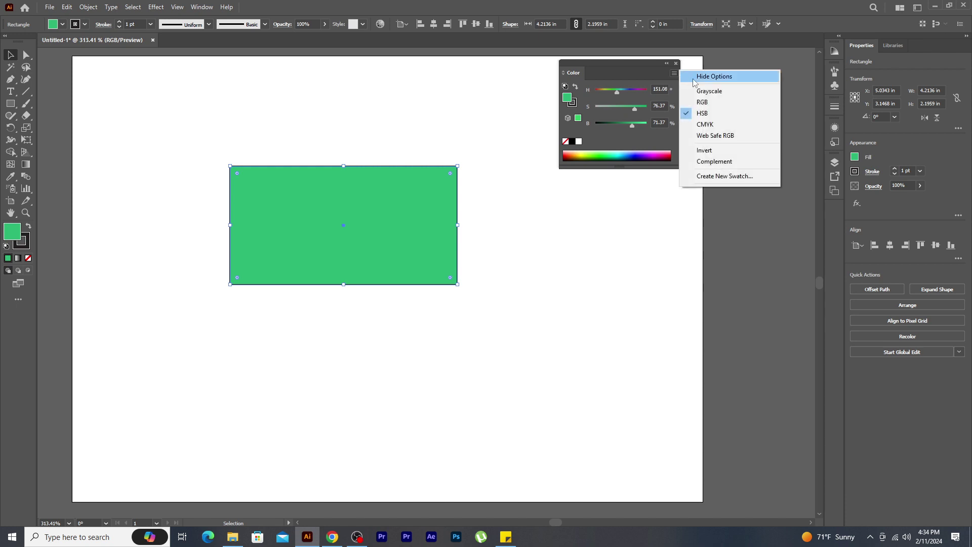
left_click(694, 80)
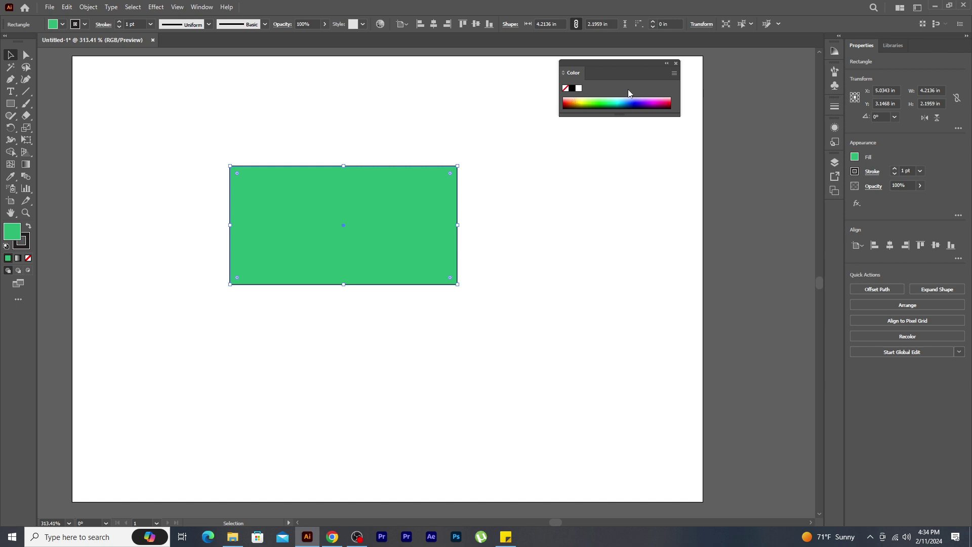
left_click(674, 74)
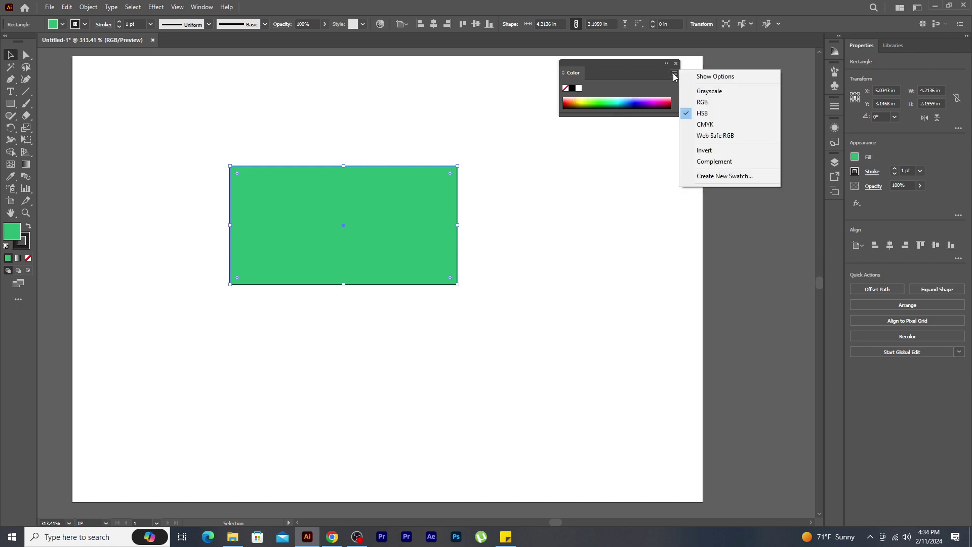
left_click(734, 78)
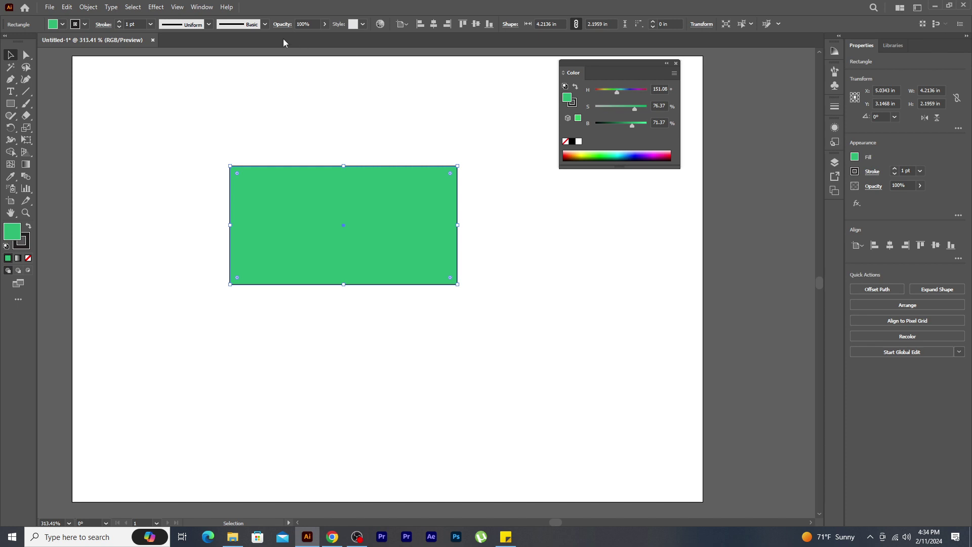
Step: Show the Swatches panel and dock it directly beneath the Color panel
left_click(205, 8)
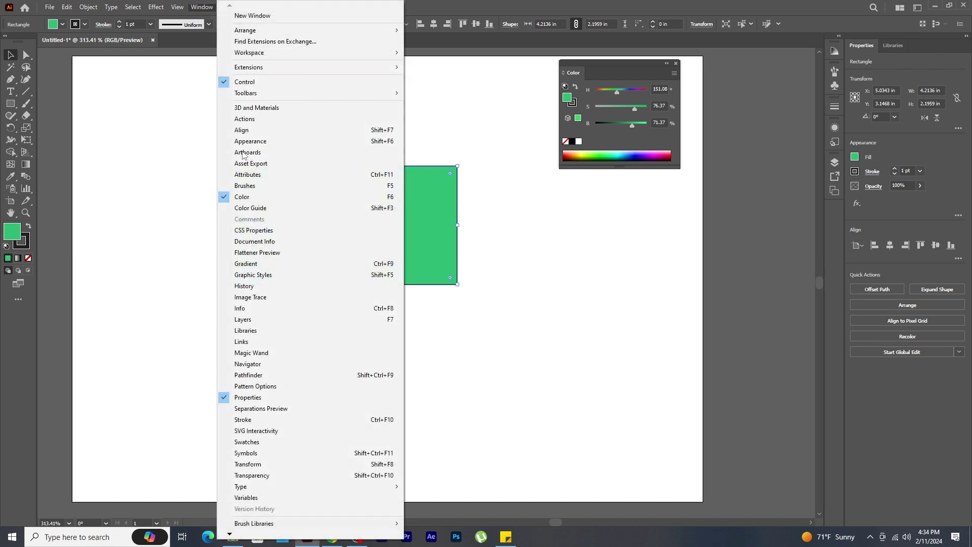
left_click(248, 441)
left_click_drag(792, 112, 608, 190)
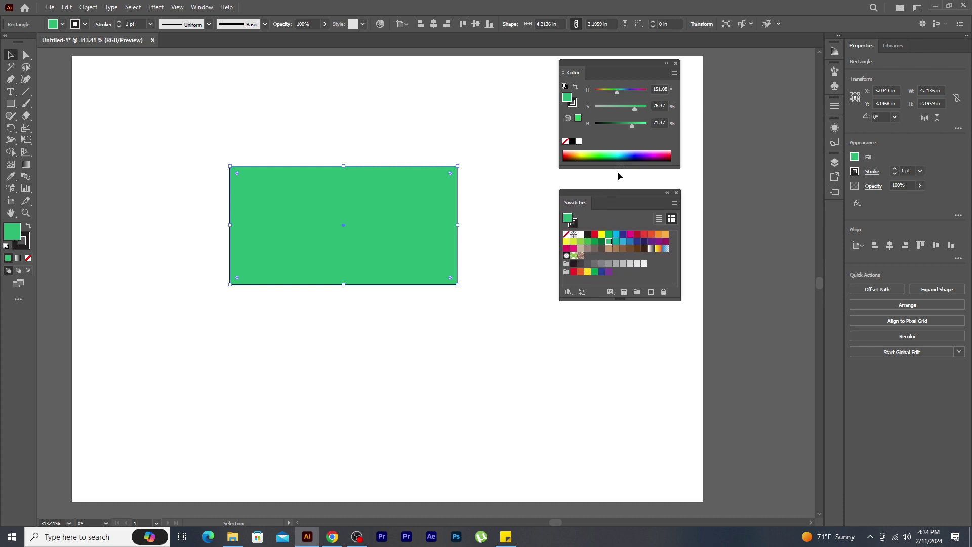
left_click_drag(626, 193, 627, 170)
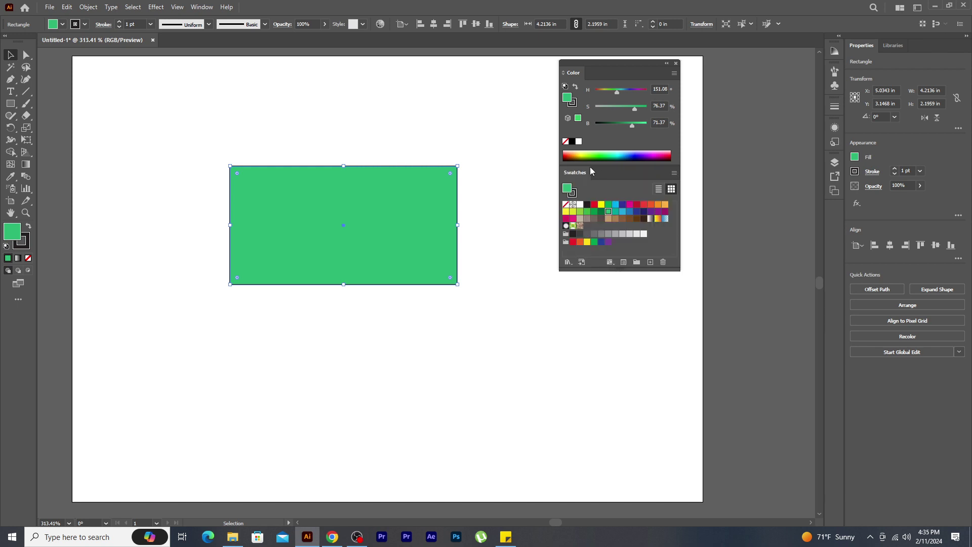
mouse_move(621, 62)
left_mouse_down()
mouse_move(606, 64)
mouse_move(625, 63)
left_mouse_up()
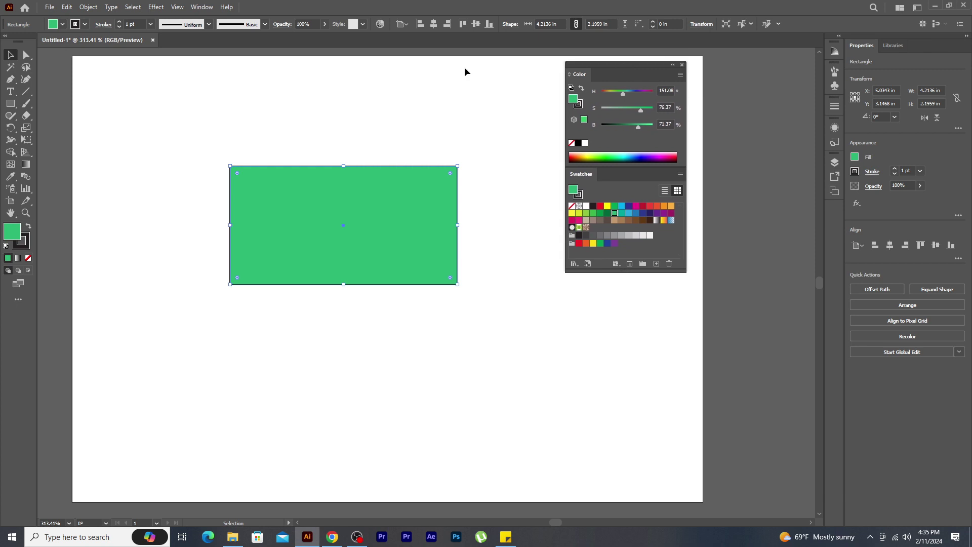
Step: Show the Gradient panel and dock it beneath the Swatches panel
left_click(195, 7)
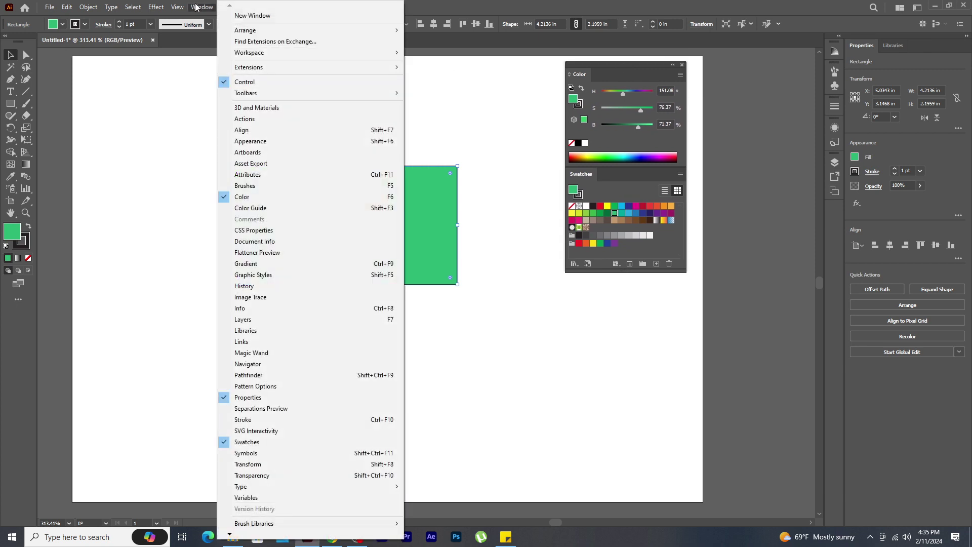
left_click(254, 268)
left_click_drag(816, 270, 449, 96)
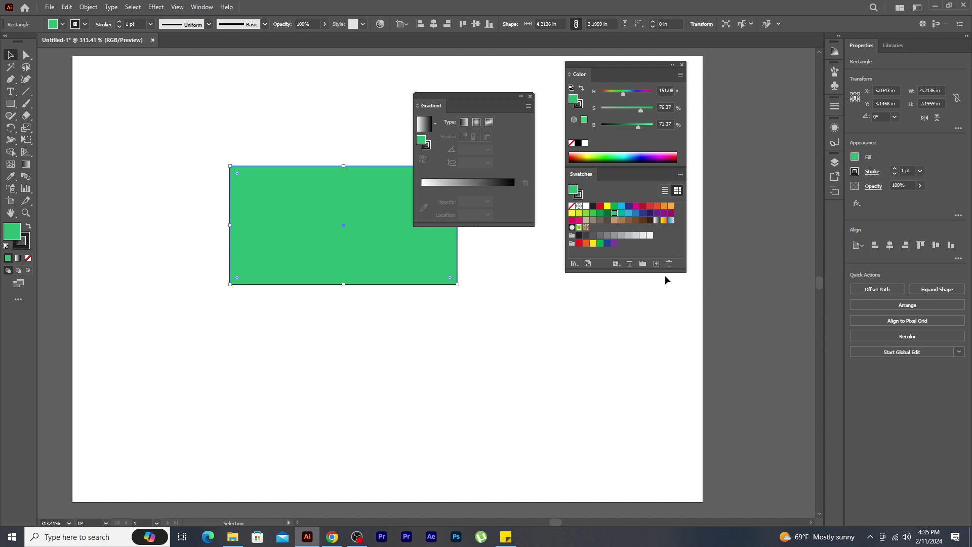
left_click_drag(478, 94, 631, 272)
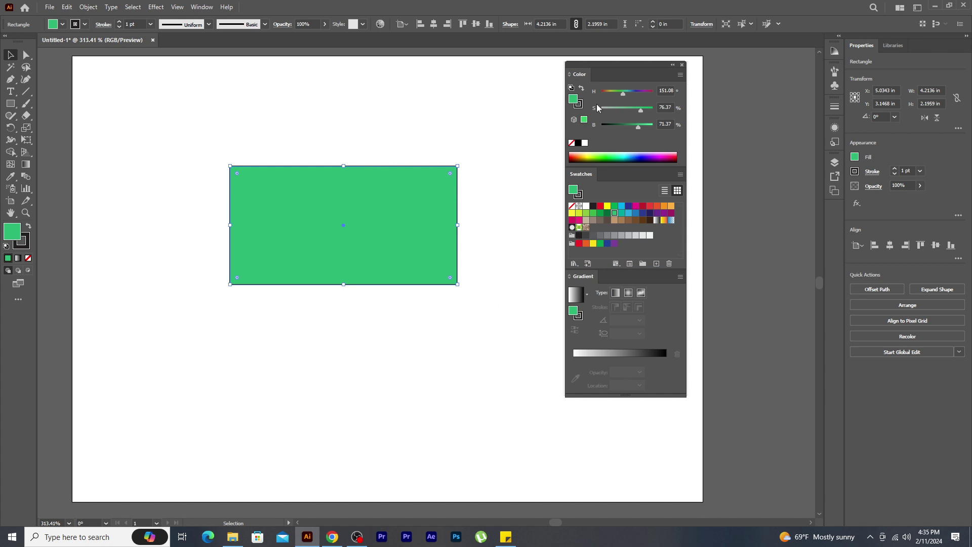
Step: Close the combined Color, Swatches and Gradient panel group, reopen it, and place it over the artboard's right edge
left_click_drag(596, 62, 528, 63)
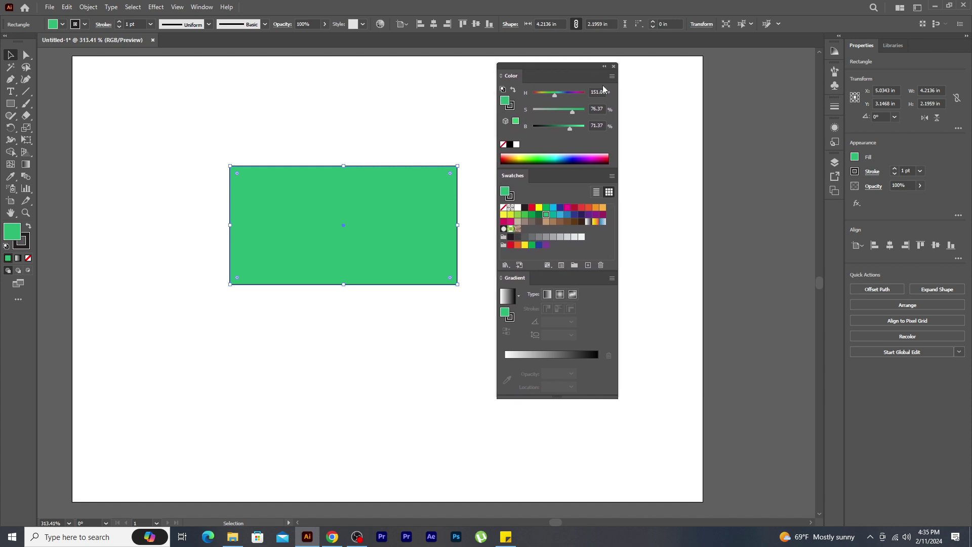
left_click(613, 67)
left_click(201, 7)
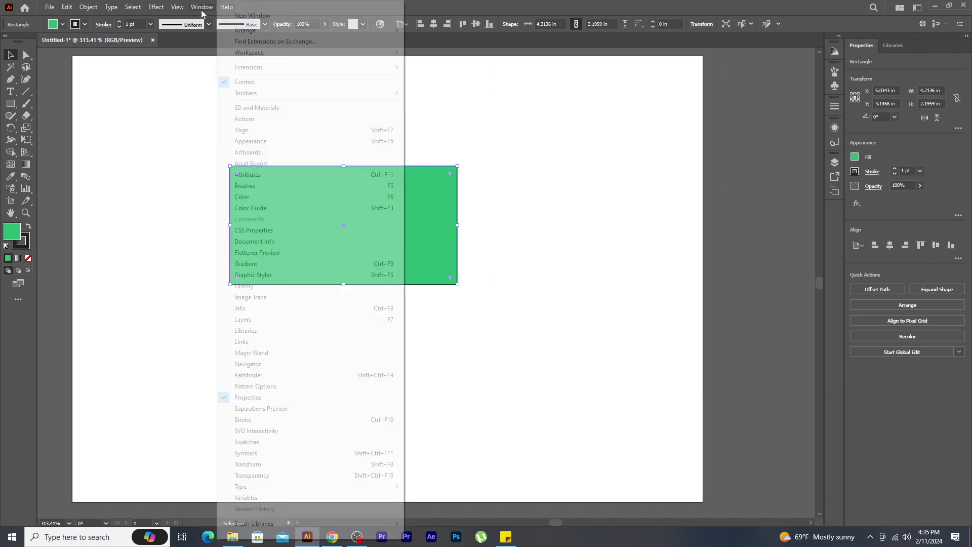
left_click(256, 198)
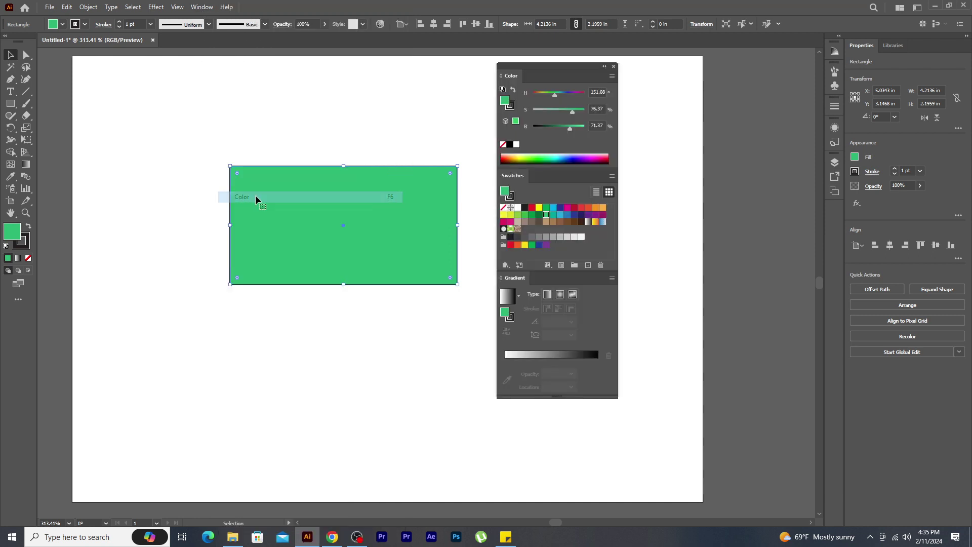
left_click_drag(527, 67, 677, 65)
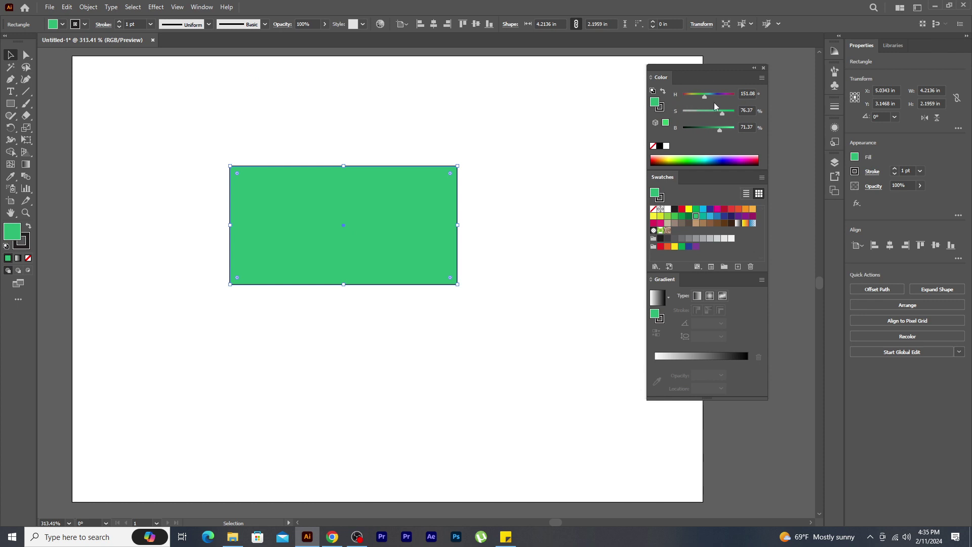
Step: Switch the Color panel to Grayscale and set the rectangle's fill to K 91.37%
left_click(761, 78)
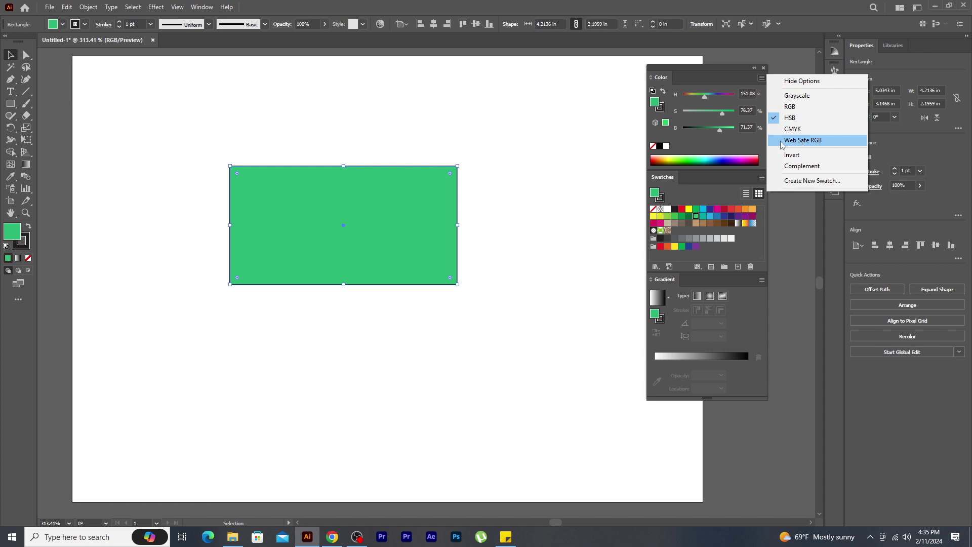
left_click(808, 97)
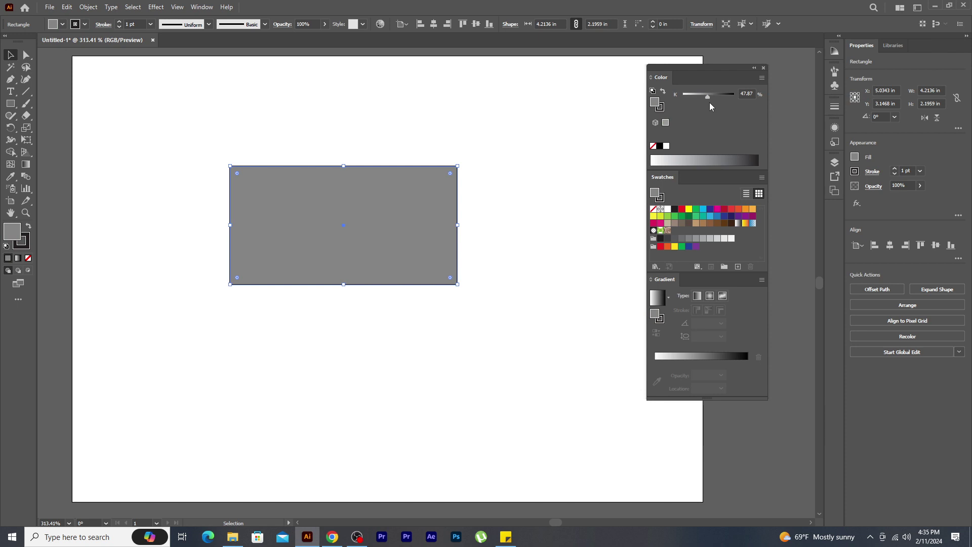
mouse_move(711, 98)
left_mouse_down()
mouse_move(728, 97)
mouse_move(691, 99)
mouse_move(729, 96)
mouse_move(695, 98)
mouse_move(708, 98)
left_mouse_up()
left_click_drag(670, 162, 750, 158)
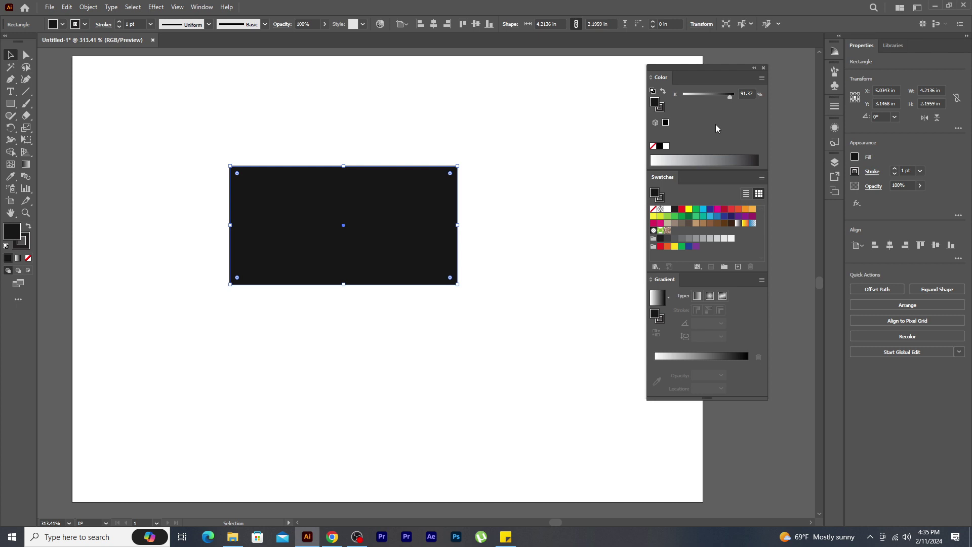
Step: Switch the Color panel to RGB and set the rectangle's fill to purple with R 128, G 106, B 181
left_click(761, 77)
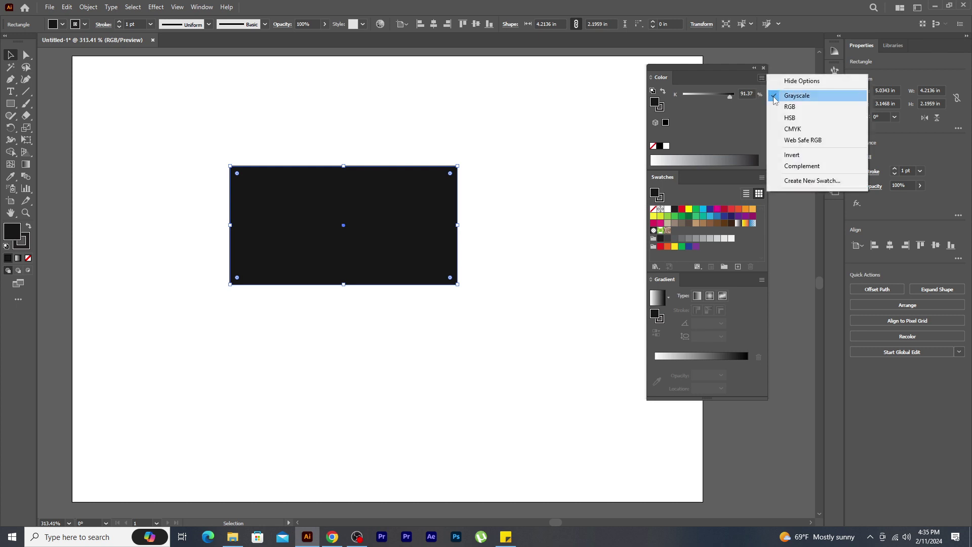
left_click(791, 108)
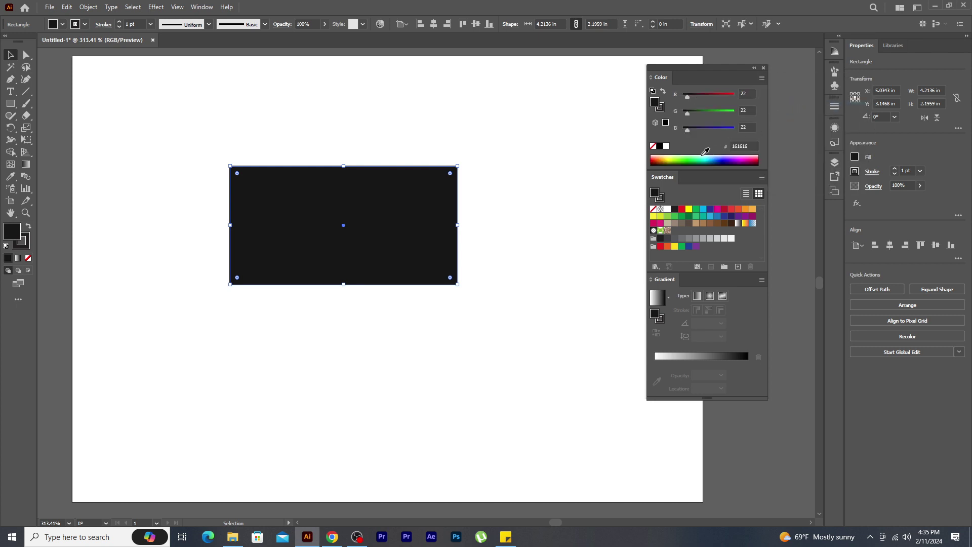
left_click(664, 157)
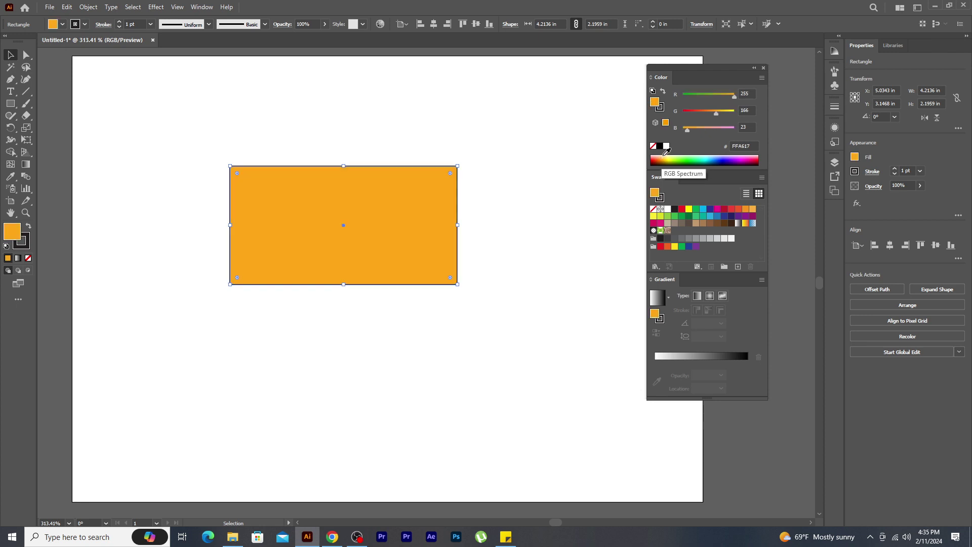
left_click_drag(735, 96, 718, 130)
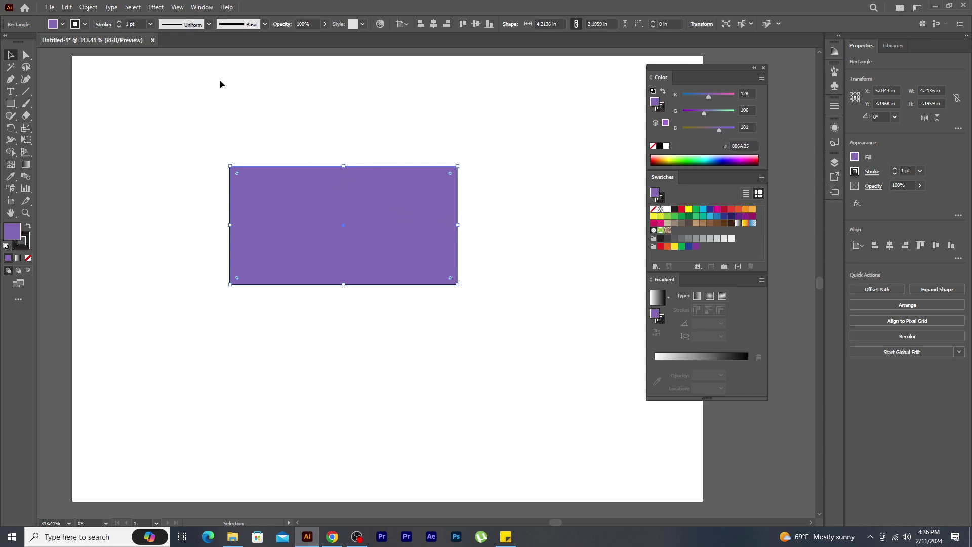
Step: Try several RGB fill colours on the rectangle, ending with teal at R 11, G 97, B 120
mouse_move(704, 117)
left_mouse_down()
mouse_move(713, 116)
mouse_move(701, 115)
mouse_move(700, 98)
mouse_move(715, 102)
mouse_move(703, 131)
left_mouse_up()
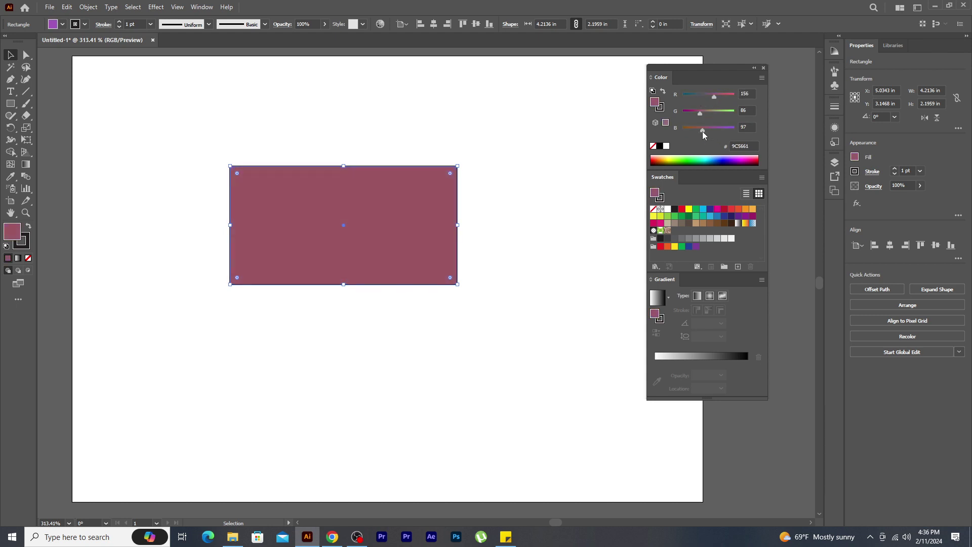
left_click(725, 160)
left_click(752, 160)
left_click(689, 160)
left_click_drag(720, 114, 709, 130)
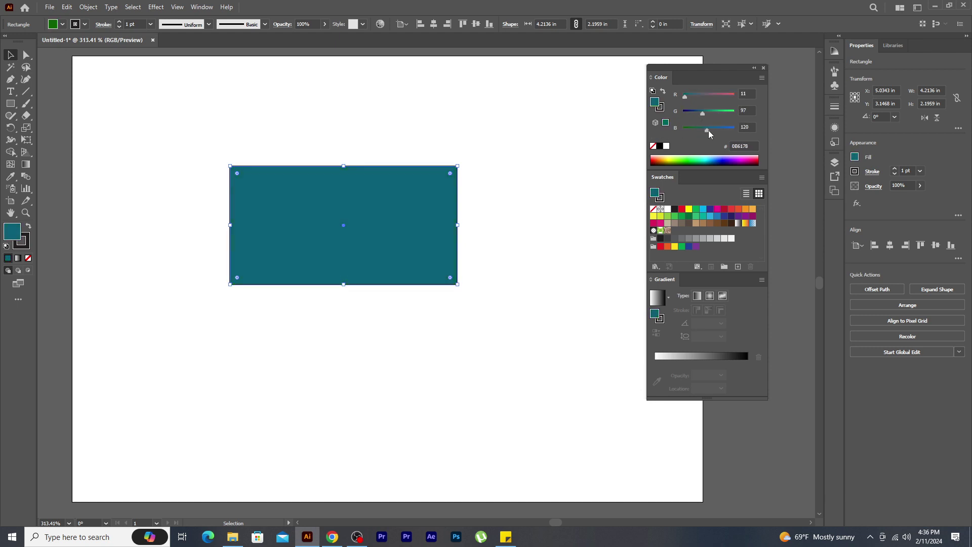
Step: Switch the Color panel to HSB and set the rectangle's fill to green with H 143.11, S 100, B 58.04
left_click(762, 79)
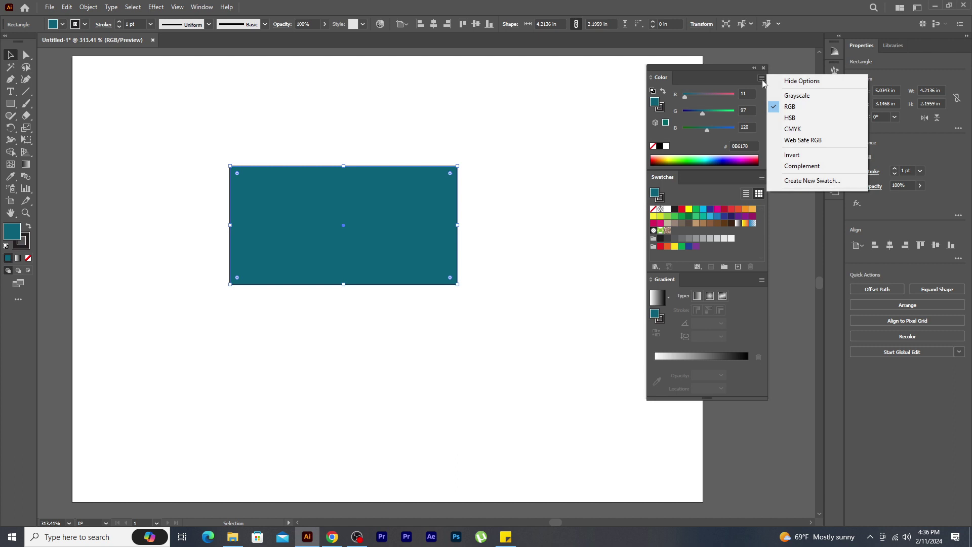
left_click(791, 118)
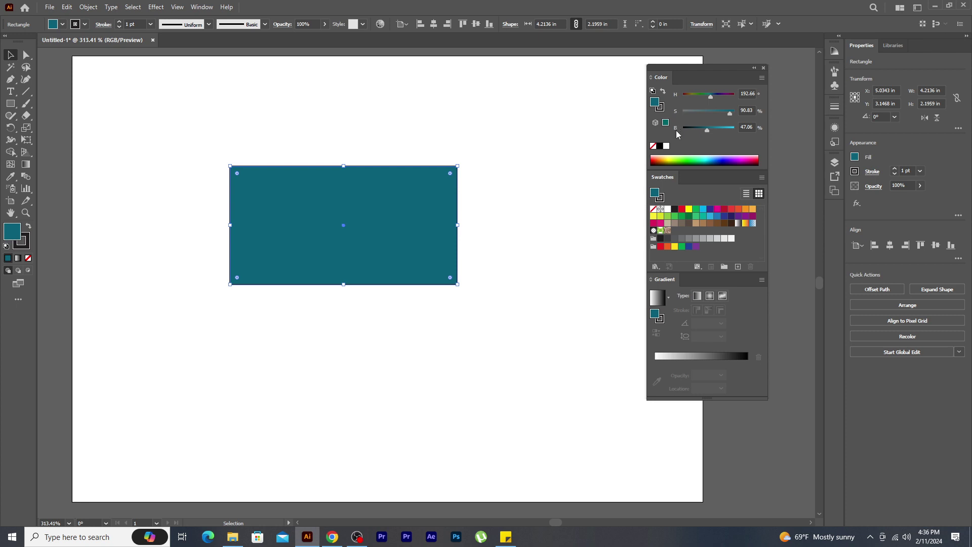
left_click_drag(709, 98, 679, 114)
left_click(729, 113)
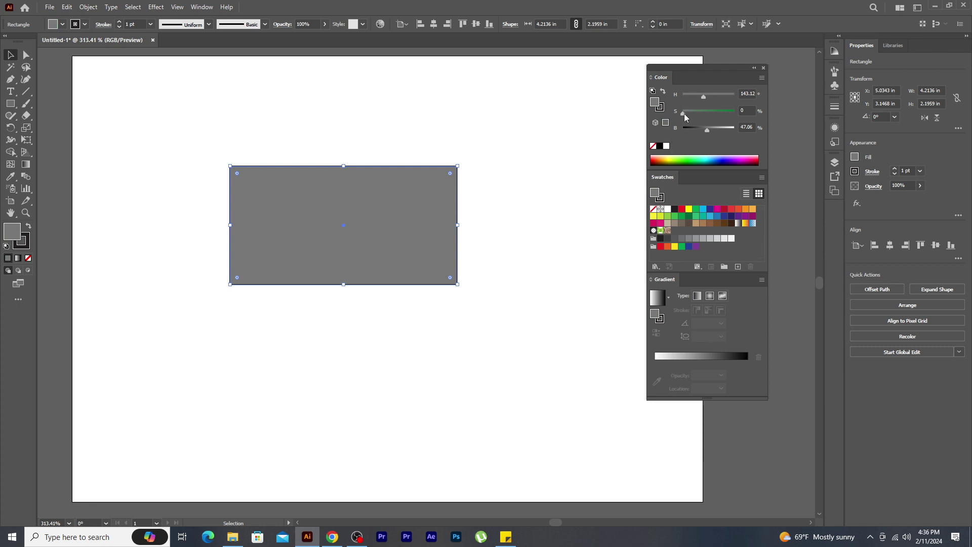
left_click_drag(685, 113, 739, 115)
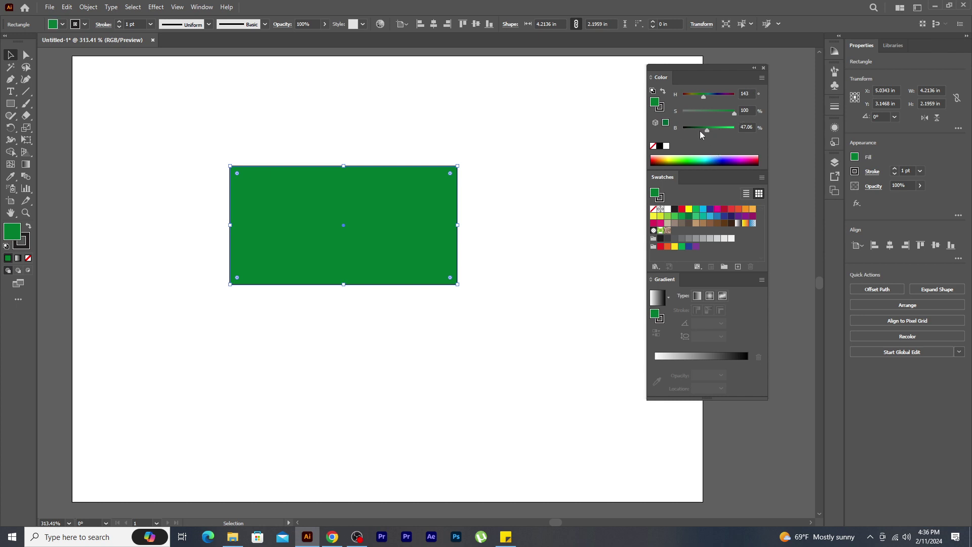
mouse_move(707, 131)
left_mouse_down()
mouse_move(728, 131)
mouse_move(689, 131)
mouse_move(713, 131)
left_mouse_up()
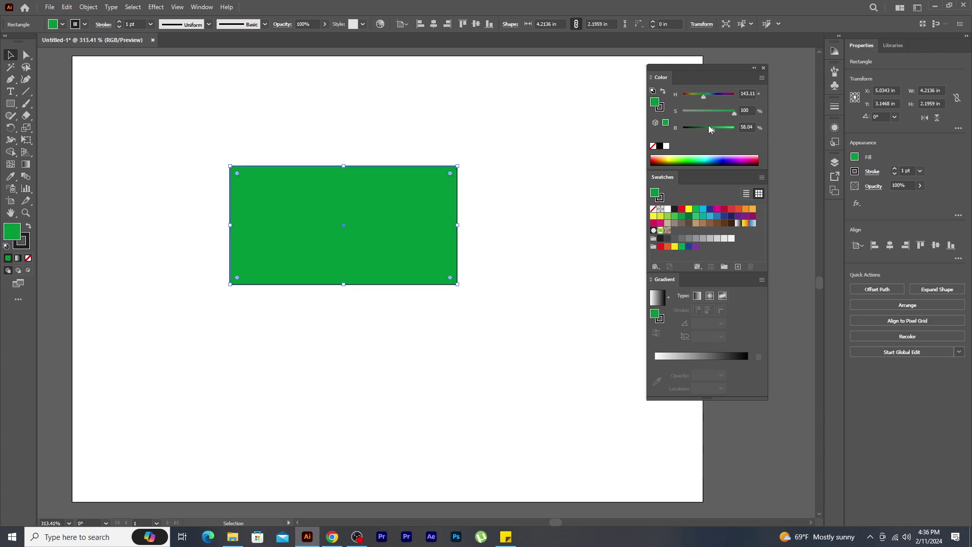
Step: Switch the Color panel to CMYK and adjust the rectangle's fill to muted green with C 63, M 25, Y 72, K 29
left_click(762, 77)
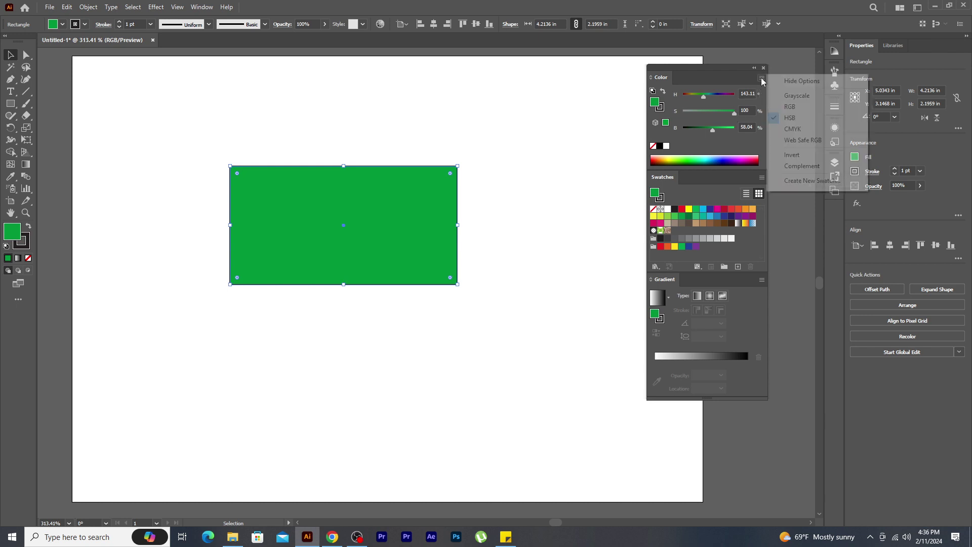
left_click(802, 129)
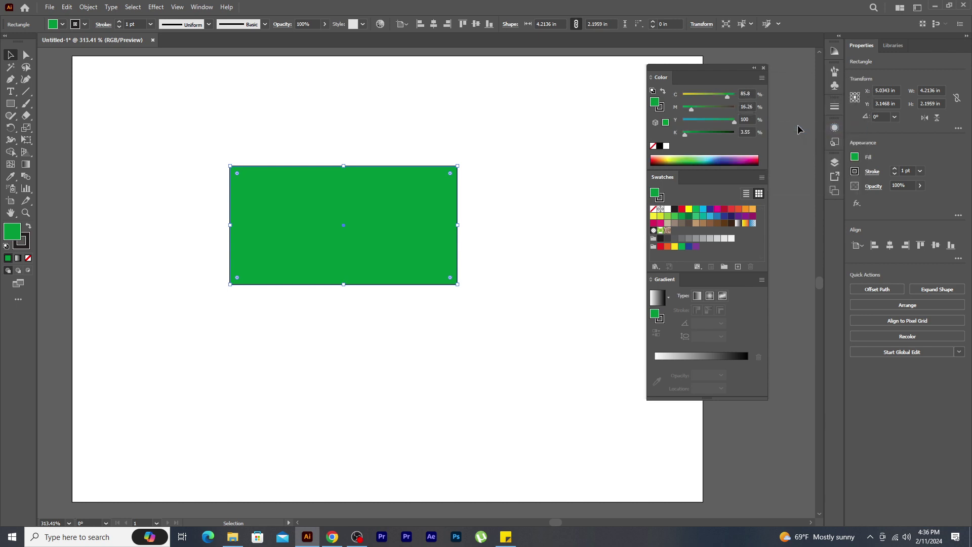
left_click_drag(728, 98, 726, 135)
left_click(716, 108)
left_click(696, 158)
left_click(734, 158)
left_click(749, 158)
left_click(752, 158)
left_click_drag(733, 112, 715, 98)
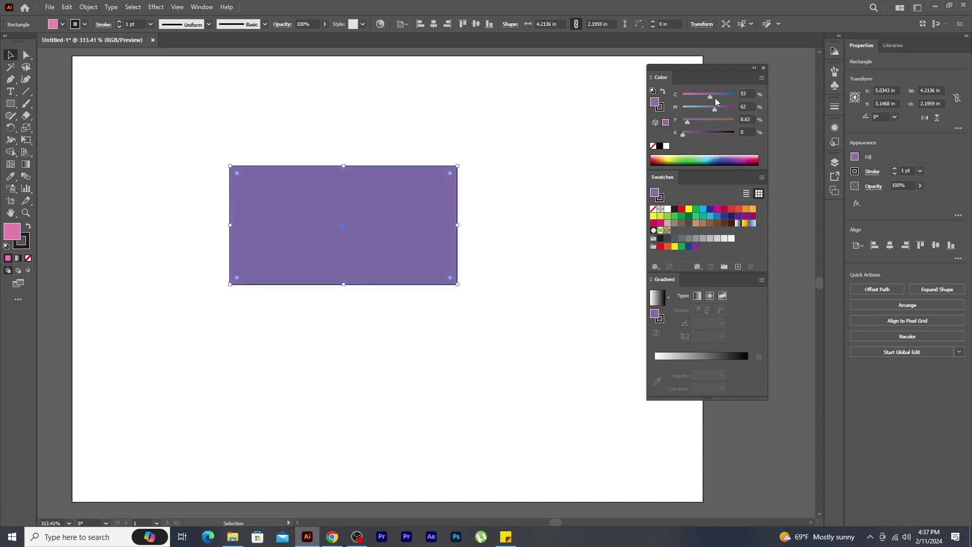
left_click_drag(683, 133, 695, 109)
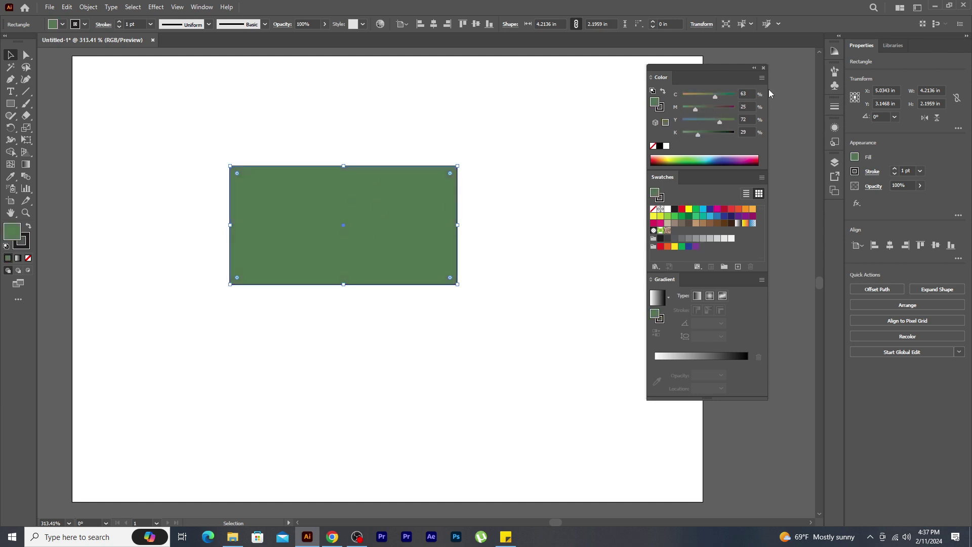
Step: Compare the Web Safe RGB and CMYK spectrums, then fill the rectangle with web-safe colour 990066
left_click(761, 77)
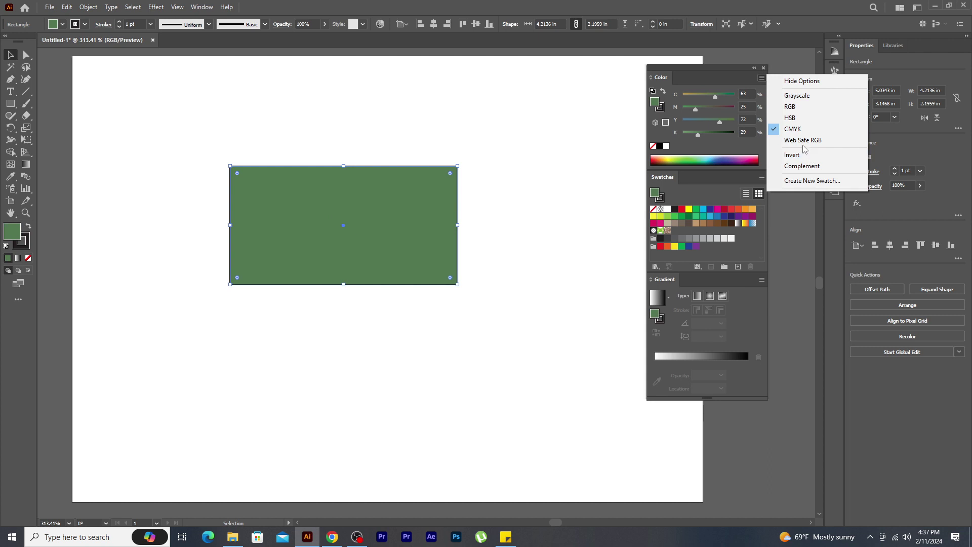
left_click(831, 141)
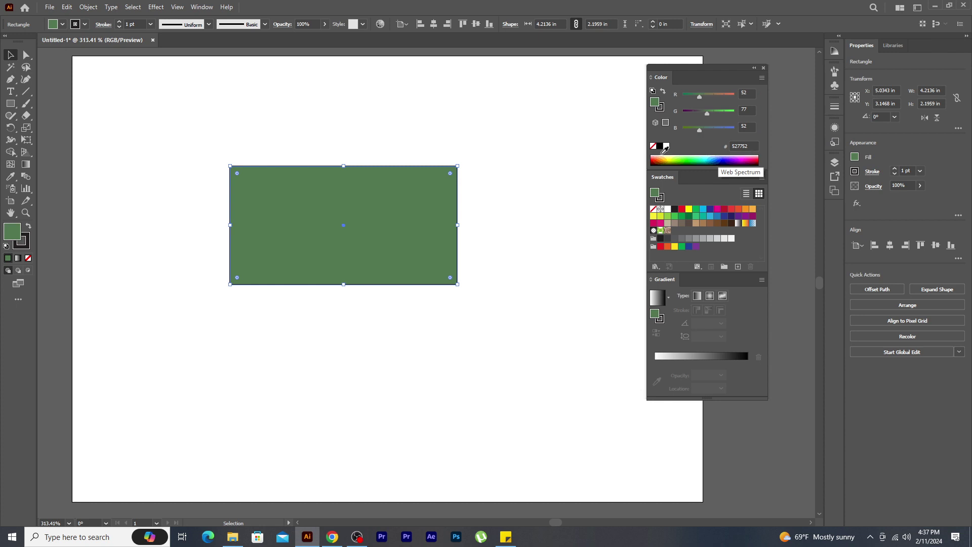
left_click(762, 77)
left_click(793, 129)
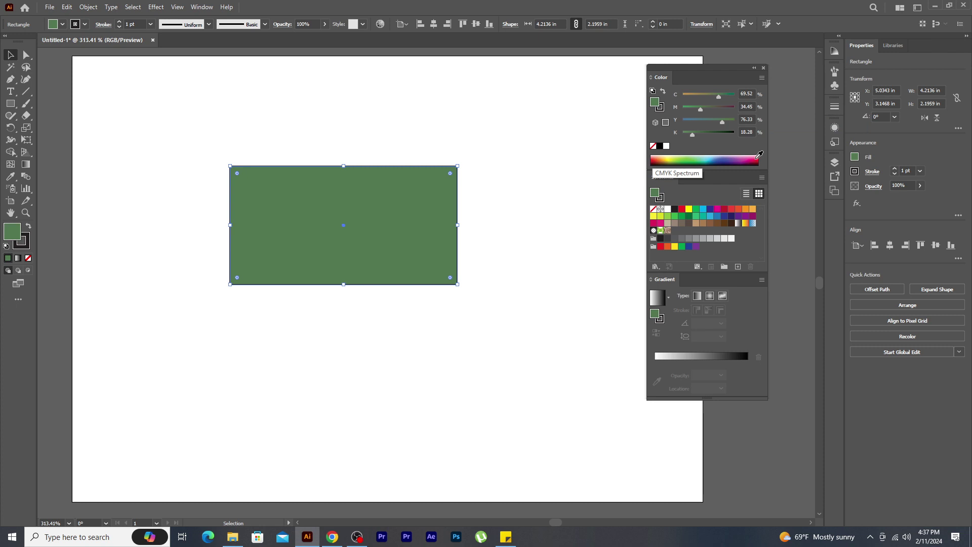
left_click(761, 80)
left_click(777, 141)
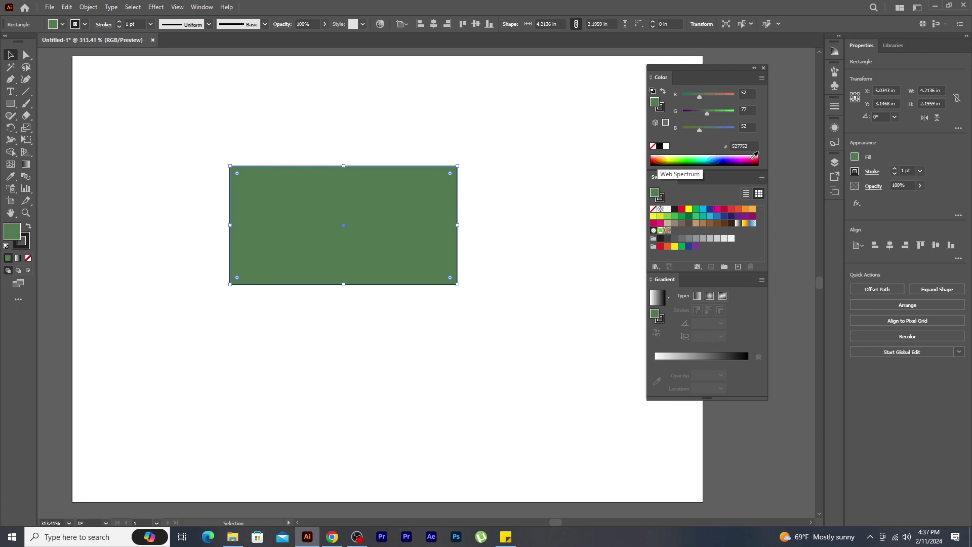
left_click_drag(719, 156, 749, 158)
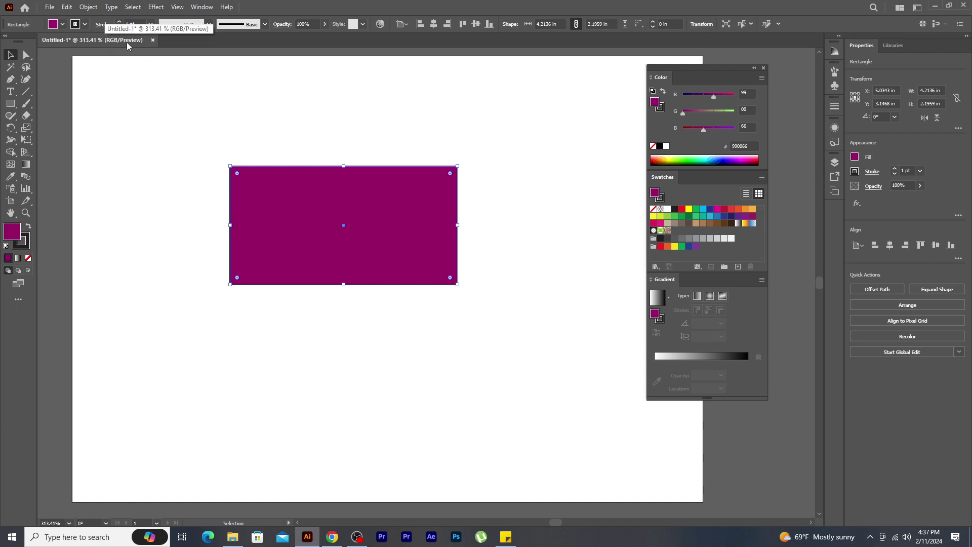
Step: Keep the Color panel on Web Safe RGB and change the document color mode to CMYK Color
left_click(761, 78)
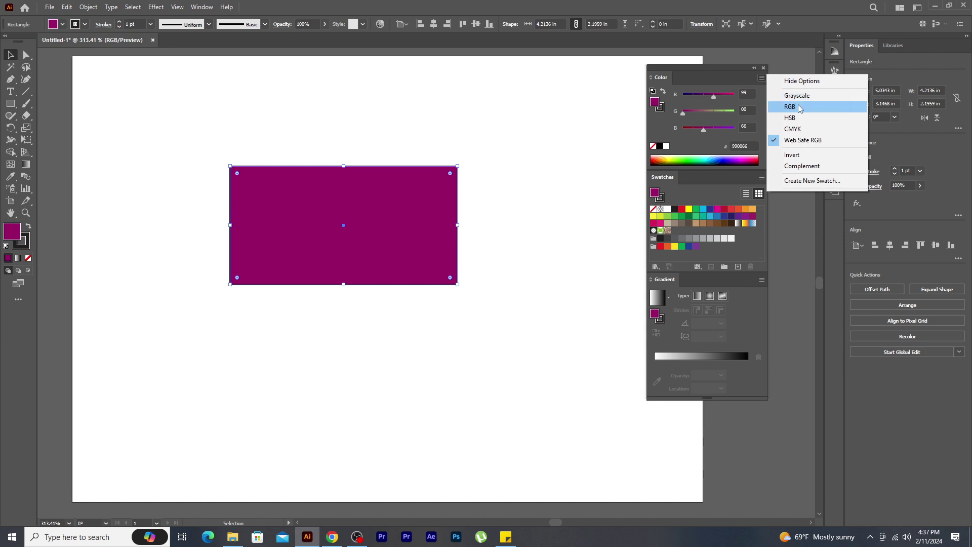
left_click(803, 140)
left_click(50, 7)
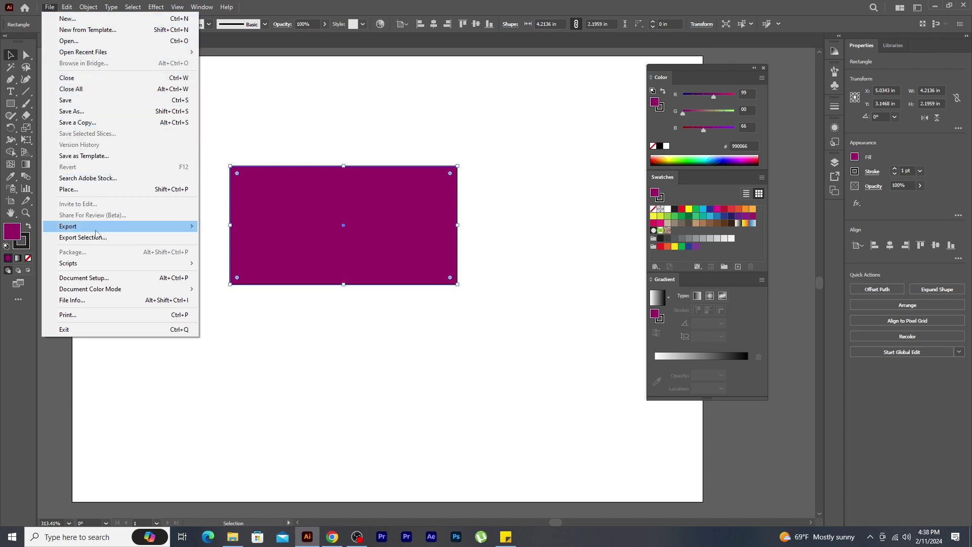
mouse_move(124, 289)
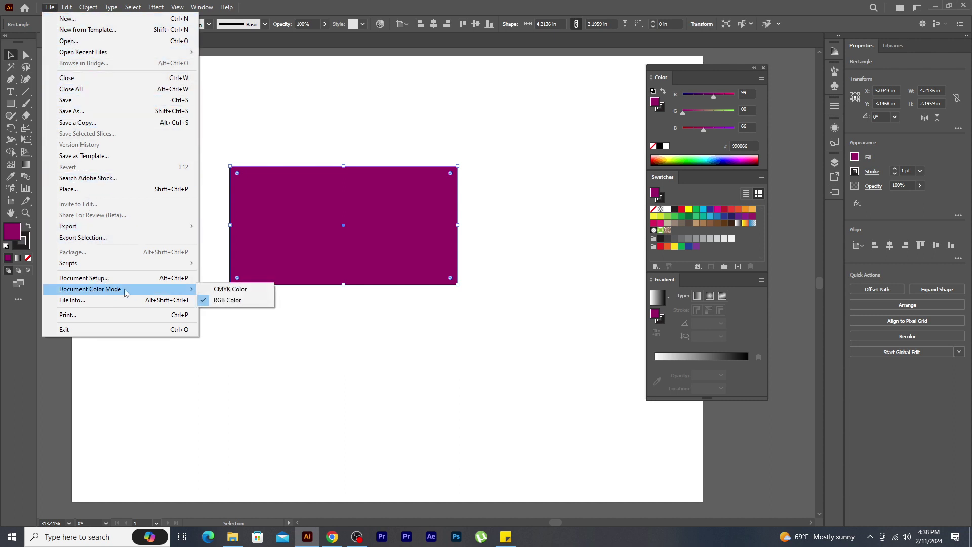
left_click(247, 290)
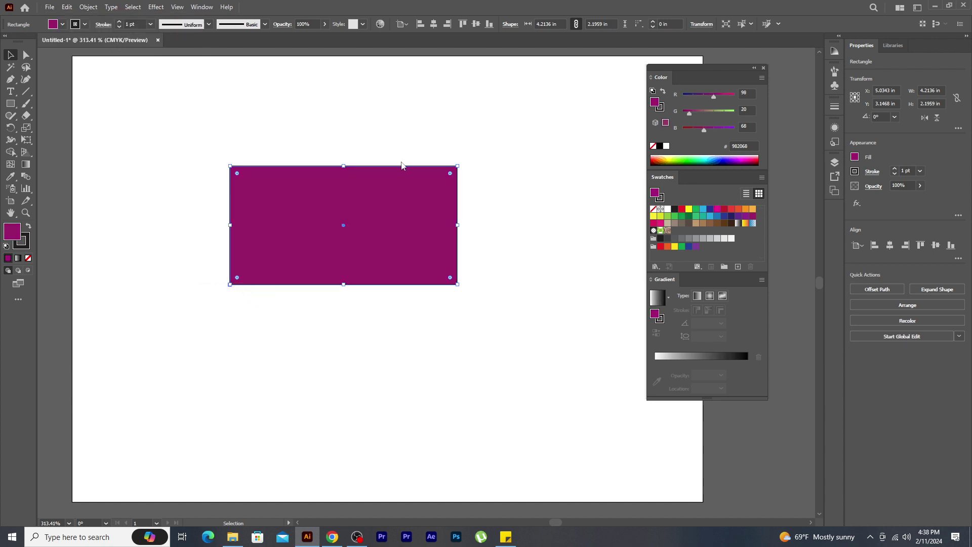
Step: Switch the Color panel to CMYK and try several swatches as the rectangle's fill, starting with red
left_click(762, 79)
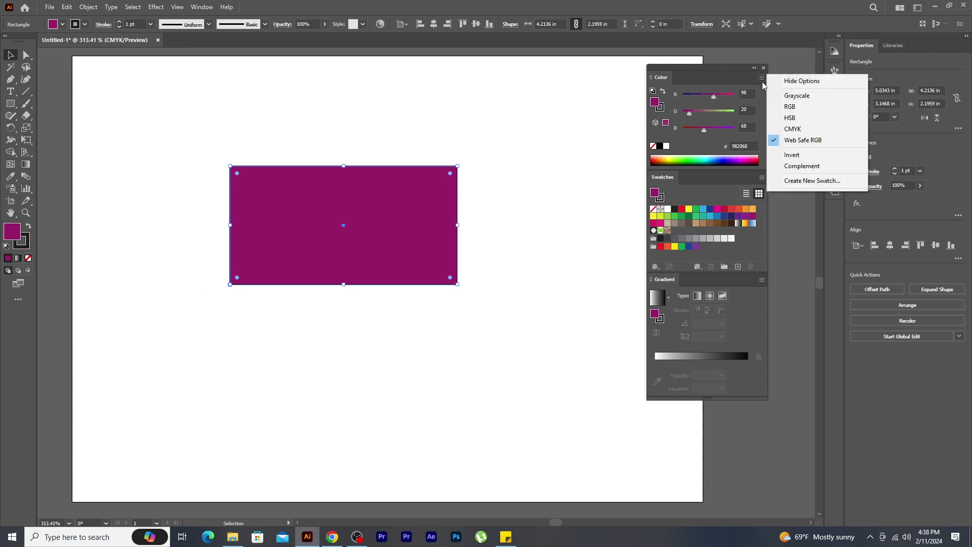
left_click(800, 130)
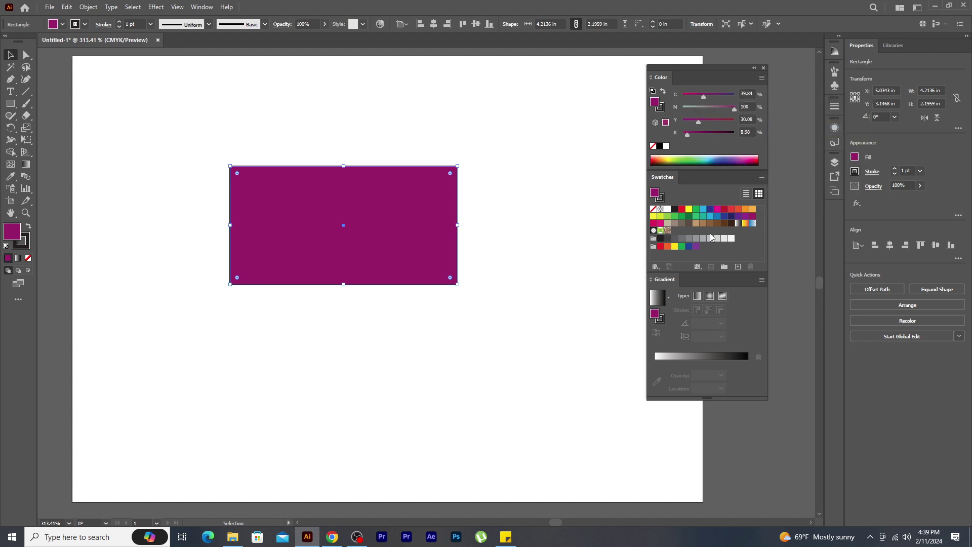
left_click(682, 209)
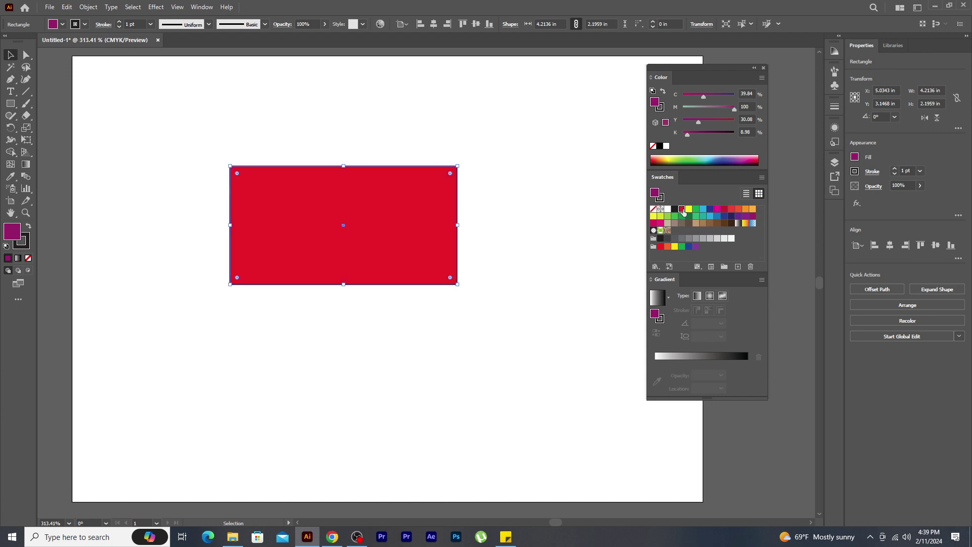
left_click(703, 209)
left_click(711, 209)
left_click(718, 209)
left_click(725, 209)
Step: Mix an olive fill of C 41, M 38, Y 90.63, K 7.81 and add it to the enlarged Swatches panel
left_click_drag(740, 274, 740, 302)
left_click_drag(733, 109, 702, 108)
left_click(704, 99)
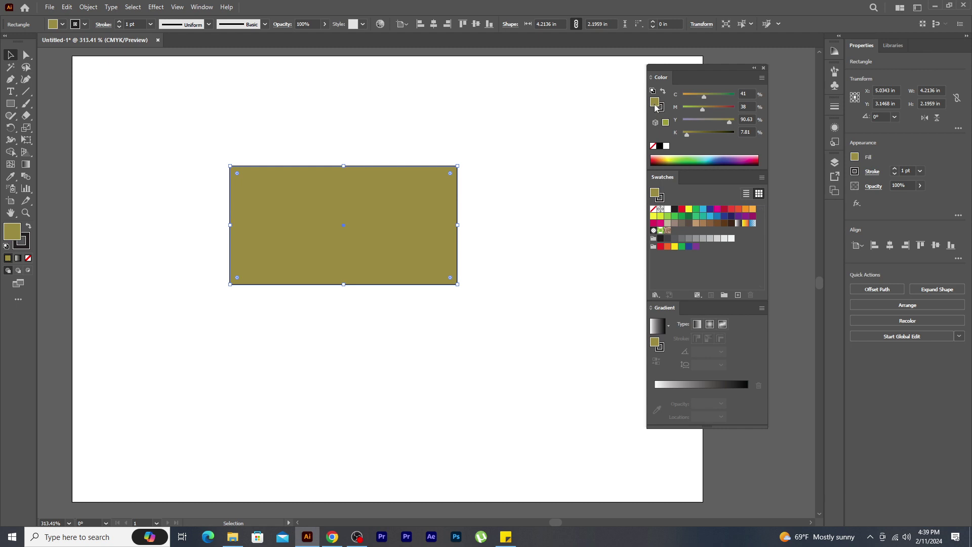
left_click_drag(655, 107, 680, 228)
Step: Mix a brown fill of C 2.75, M 56, Y 70, K 41 and add it to the Swatches panel
left_click(749, 160)
left_click_drag(725, 109, 703, 134)
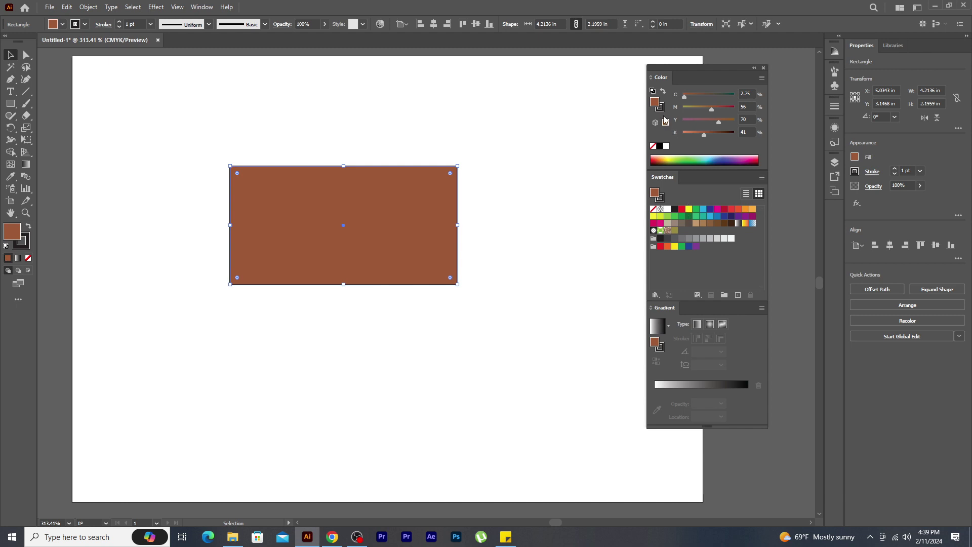
left_click_drag(663, 142, 681, 233)
Step: Set the rectangle's stroke weight to 15 pt and try stroke colours, ending with the light blue C 69.92, M 15.23 swatch
left_click(119, 22)
left_click(119, 22)
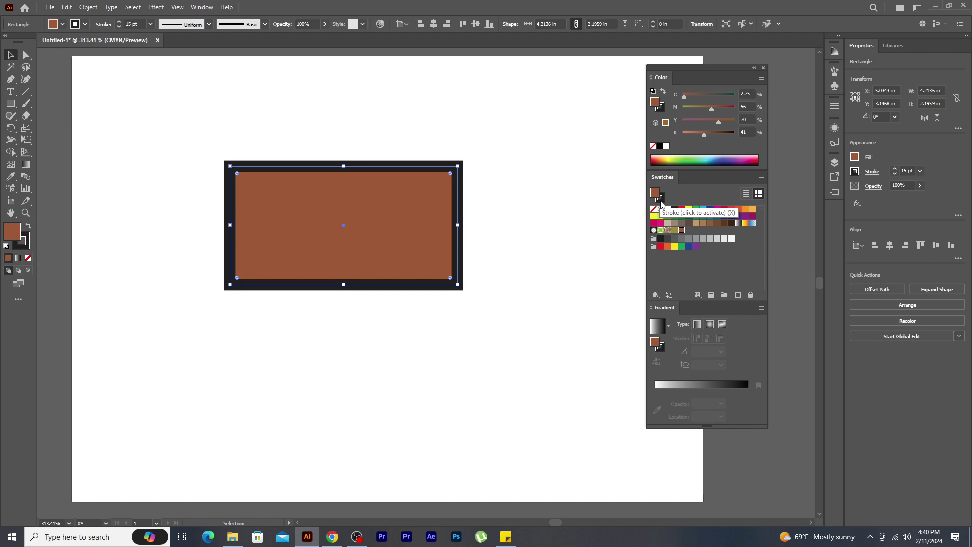
left_click(662, 110)
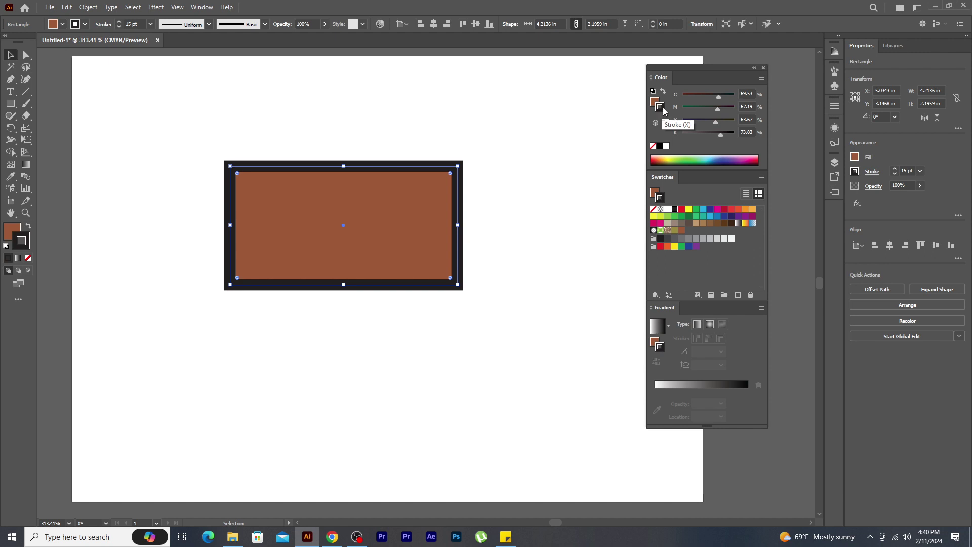
mouse_move(716, 109)
left_mouse_down()
mouse_move(669, 111)
mouse_move(737, 135)
mouse_move(717, 135)
left_mouse_up()
left_click(679, 230)
left_click(674, 231)
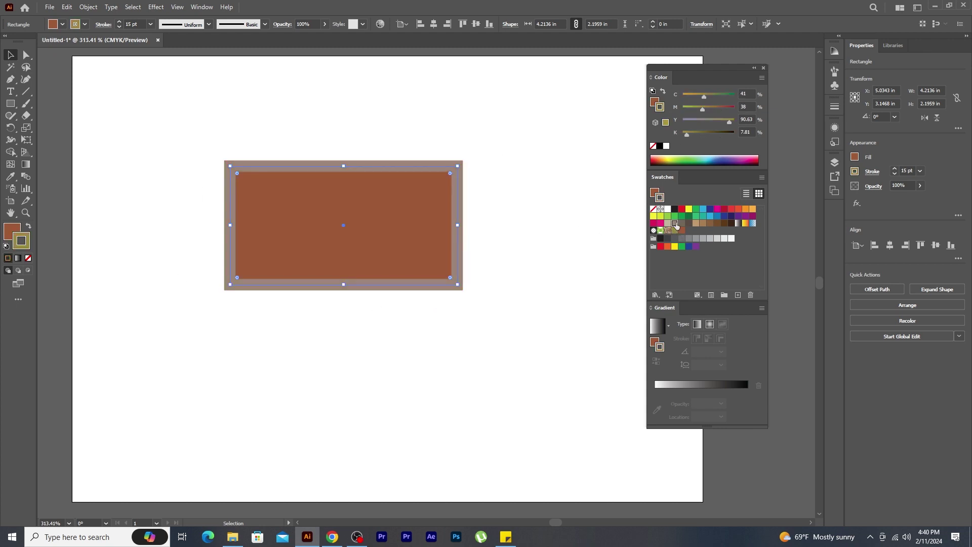
left_click(682, 223)
left_click(696, 216)
left_click(709, 216)
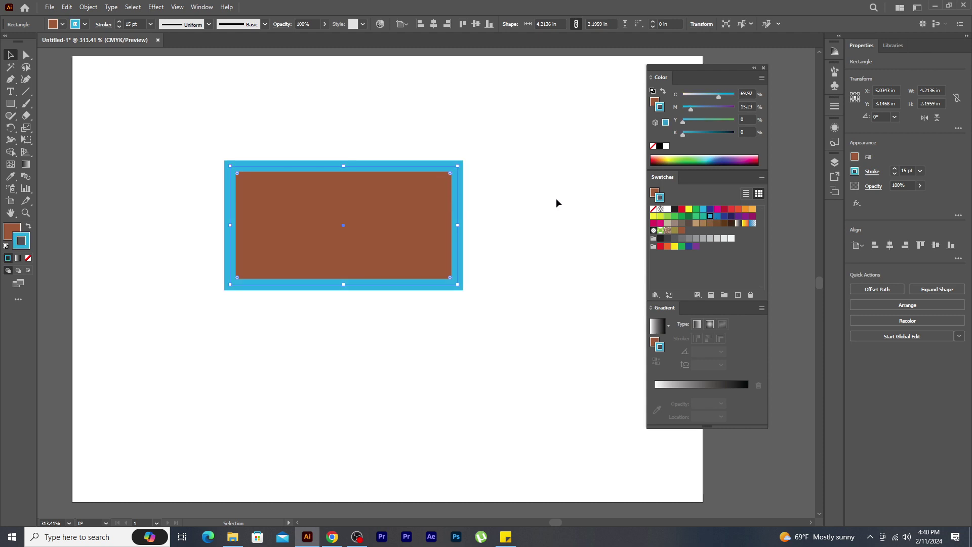
Step: Make the fill active and try several swatches on the rectangle, ending with beige C 25, M 24.22, Y 39.84, K 0
left_click(654, 192)
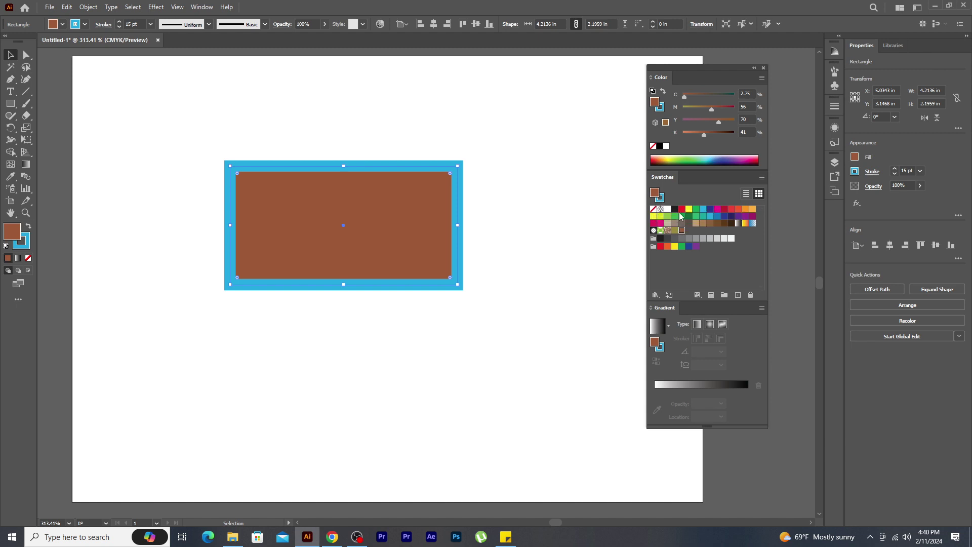
left_click(682, 209)
left_click(682, 216)
left_click(668, 223)
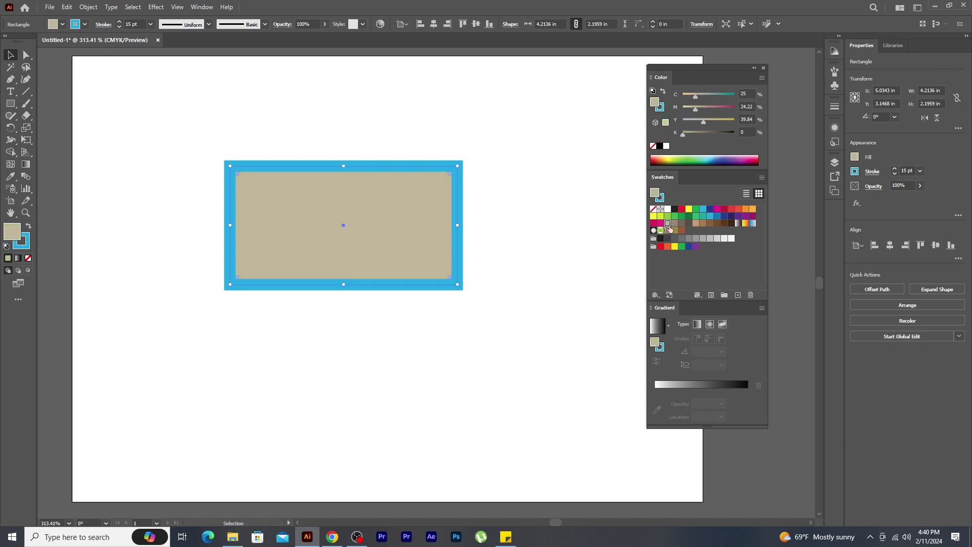
Step: Remove the rectangle's stroke by setting its colour to None
left_click(85, 24)
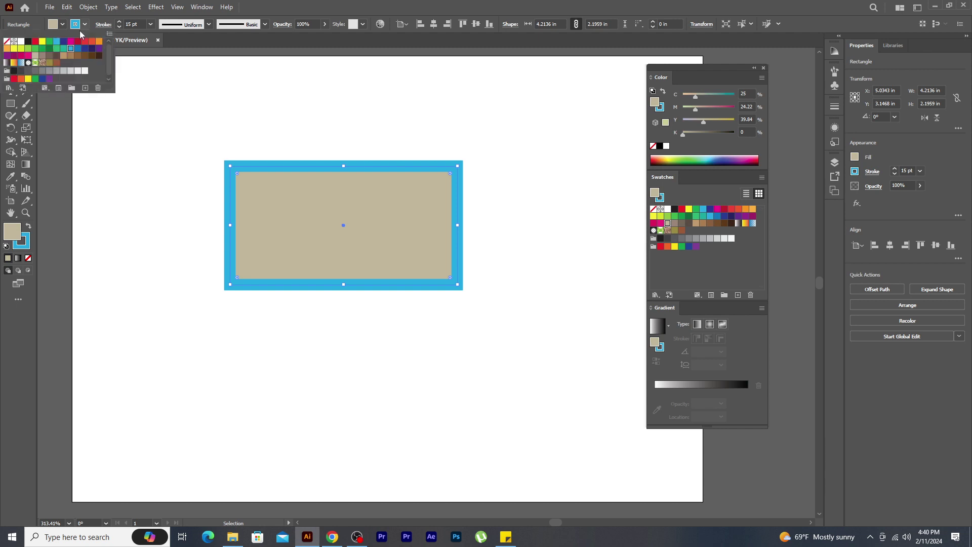
left_click(6, 41)
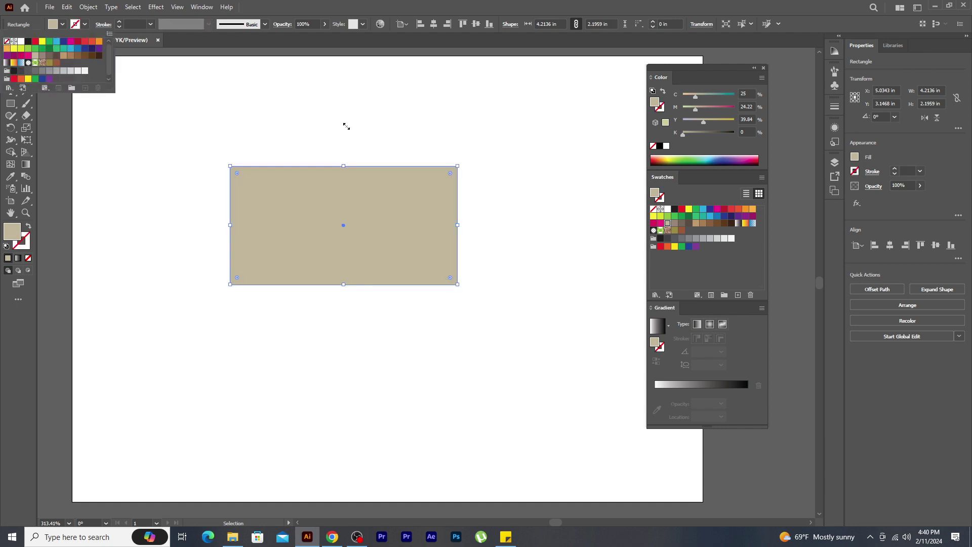
left_click(670, 273)
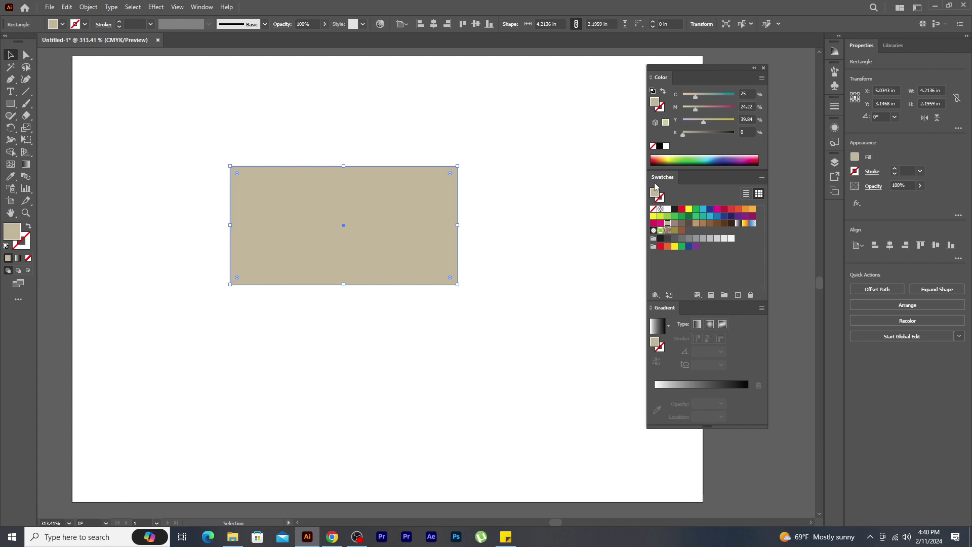
Step: Open the Pop Art swatch library, move its panel up beside the rectangle and make it taller to show all colour groups
left_click(656, 296)
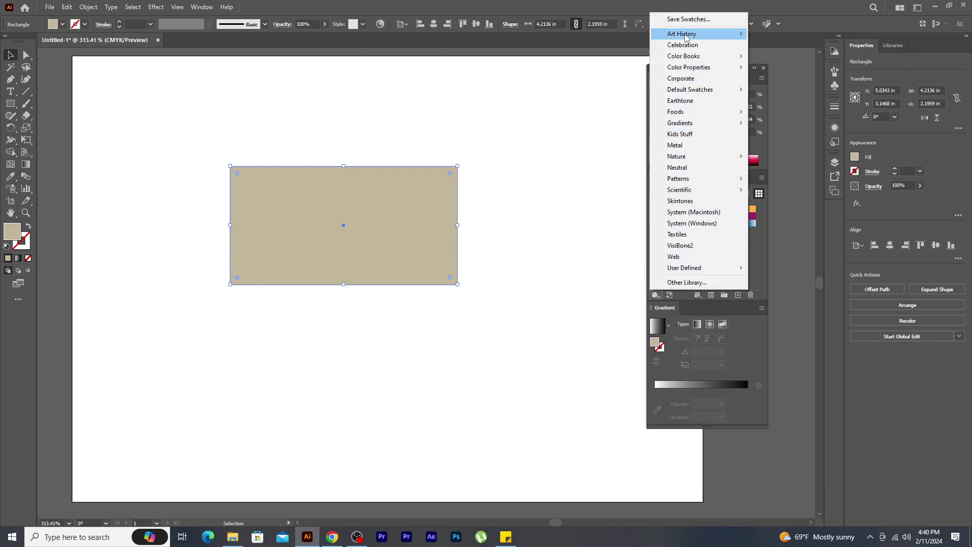
mouse_move(683, 34)
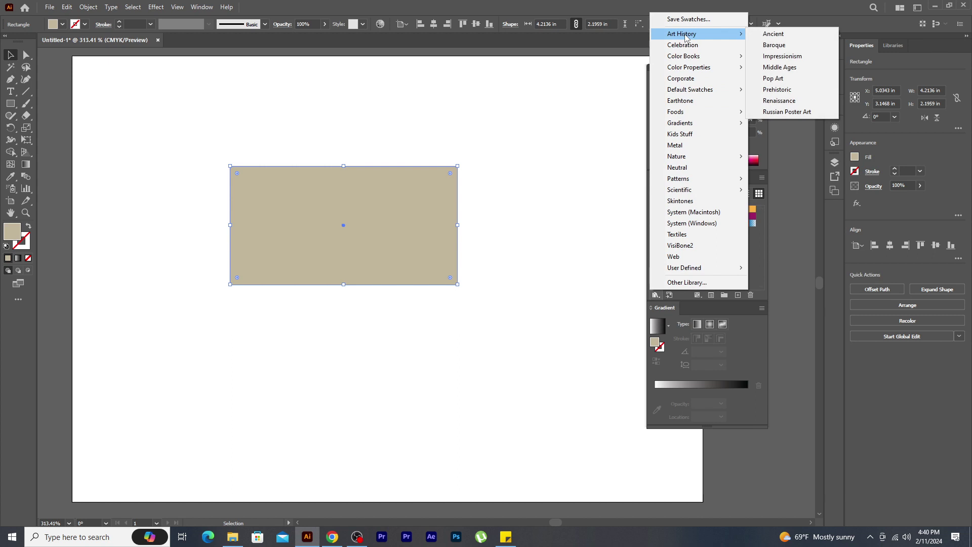
left_click(773, 78)
left_click_drag(496, 239, 532, 97)
left_click_drag(528, 174, 526, 260)
Step: Try several Pop Art swatches as the rectangle's fill, ending with yellow C 3.14, M 3, Y 100, K 0
left_click(504, 176)
left_click(498, 174)
left_click(492, 174)
left_click(483, 175)
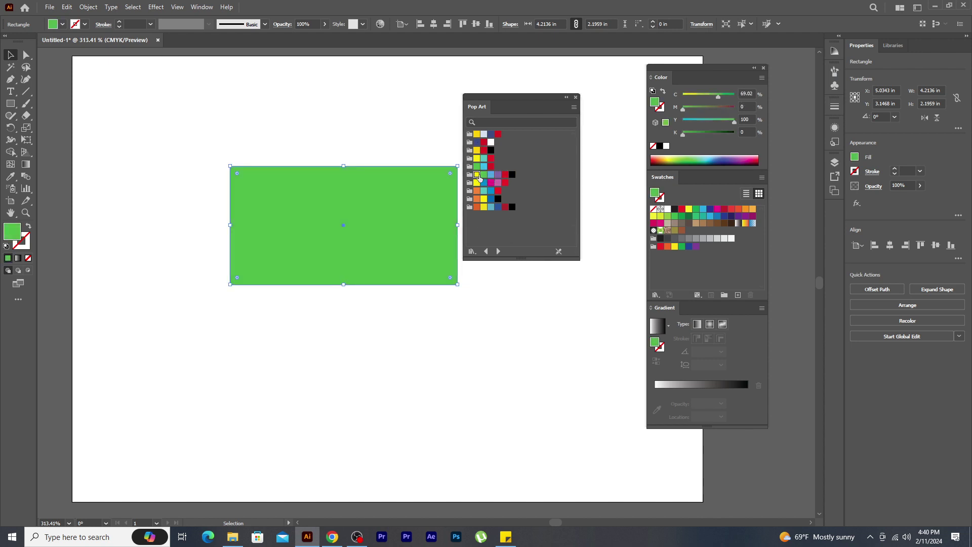
left_click(477, 175)
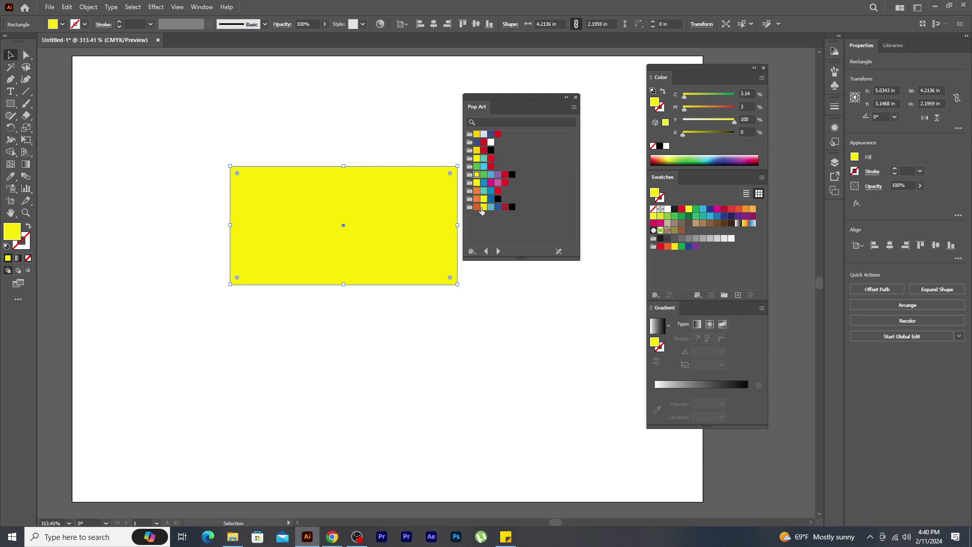
Step: Switch to the Celebration swatch library and try several of its colours as the fill, ending with red C 0, M 100, Y 100, K 0
left_click(471, 252)
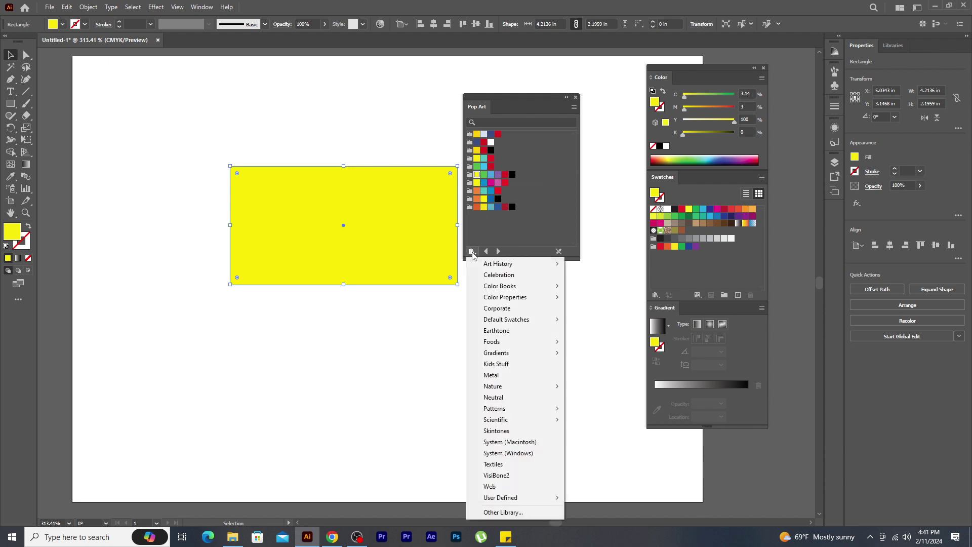
left_click(499, 276)
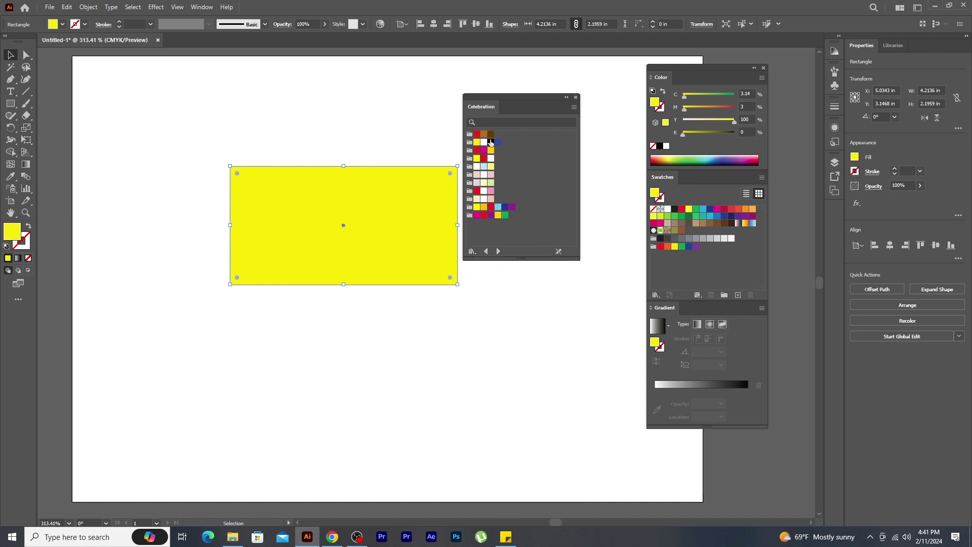
left_click(484, 190)
left_click(477, 191)
left_click(477, 174)
left_click(477, 151)
Step: Try several dot patterns from the Basic Graphics_Dots library on the rectangle, ending with the dense graduated halftone dots
left_click(472, 251)
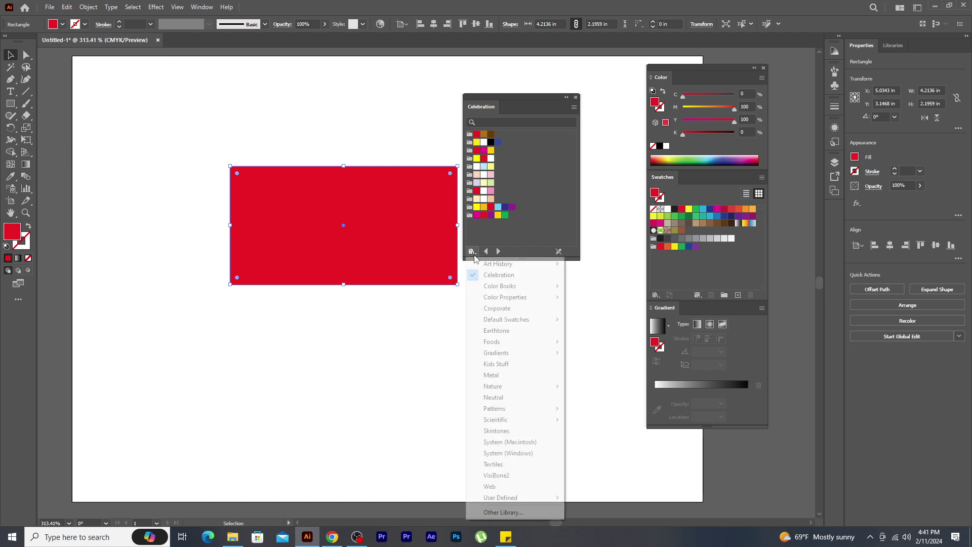
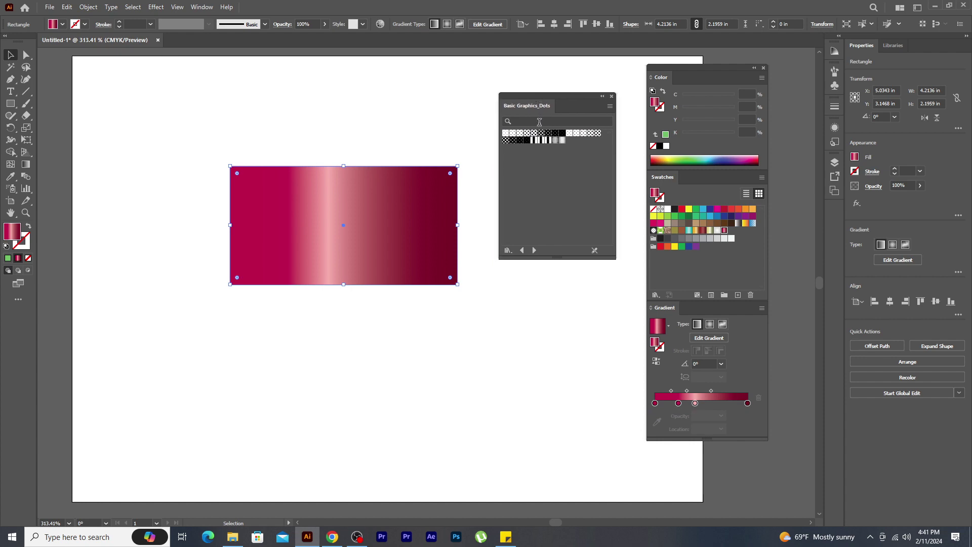
left_click(535, 134)
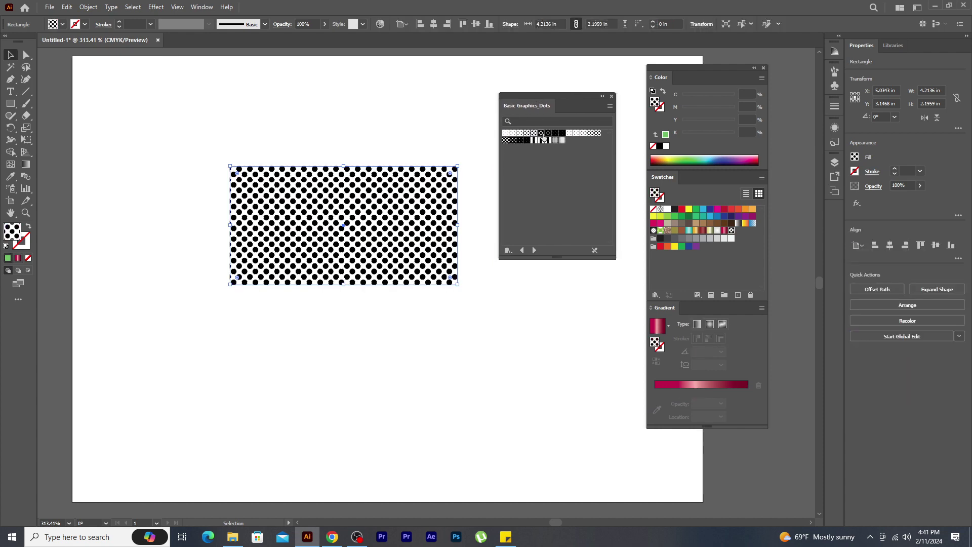
left_click(541, 133)
left_click(548, 133)
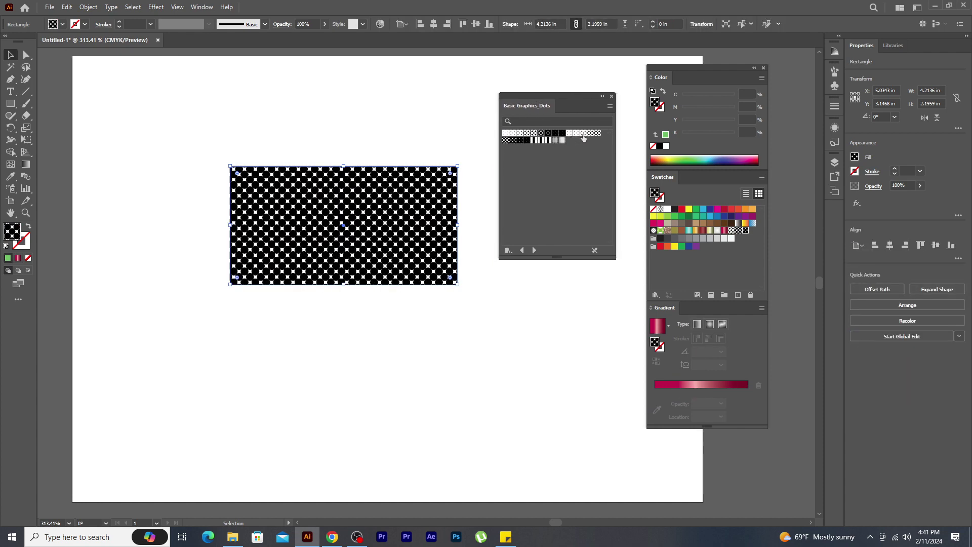
left_click(577, 134)
left_click(562, 140)
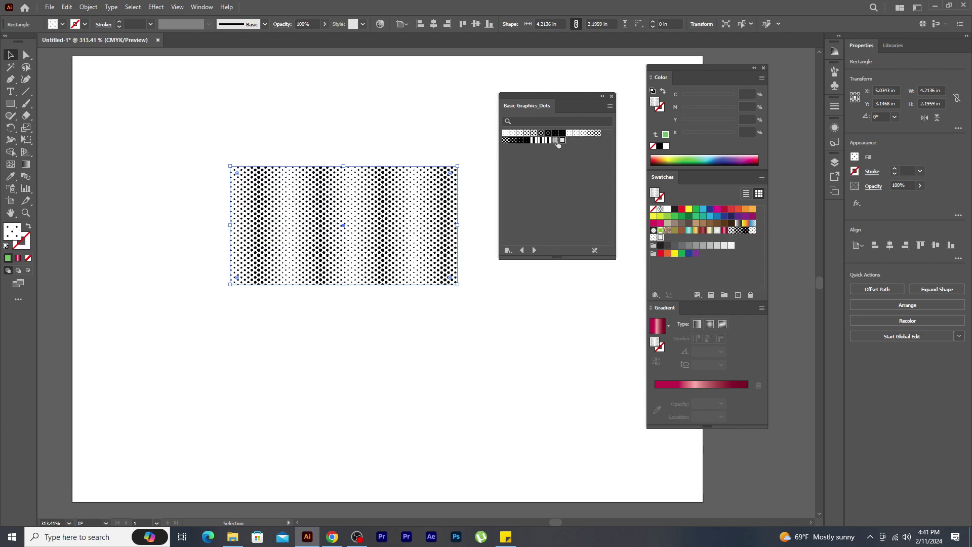
left_click(555, 140)
Step: Switch to the Basic Graphics_Lines pattern library and fill the rectangle with a black vertical line pattern
left_click(507, 251)
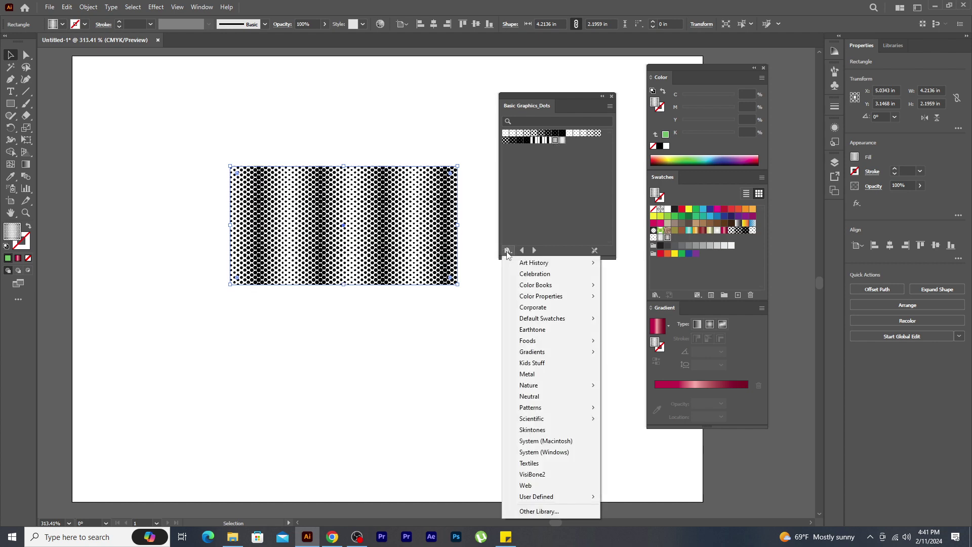
mouse_move(567, 408)
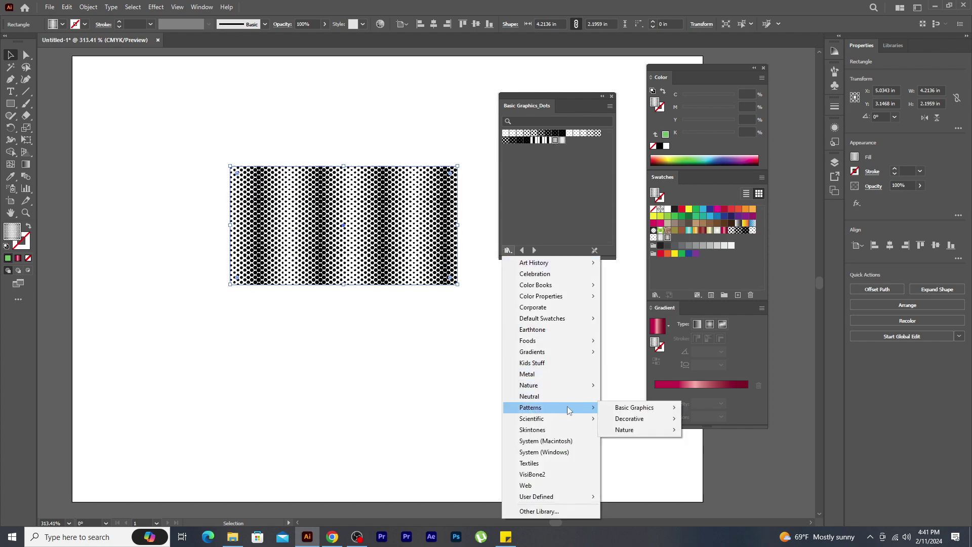
mouse_move(643, 408)
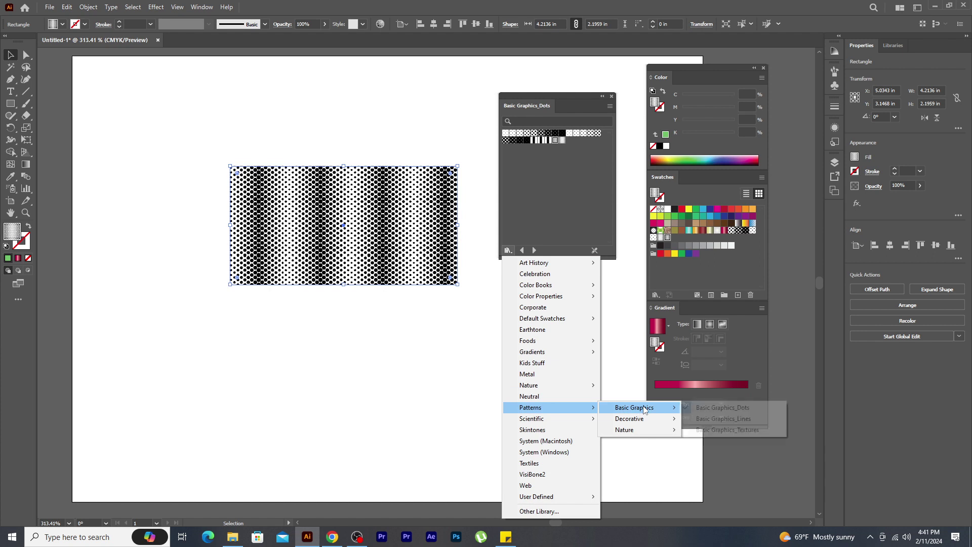
left_click(752, 422)
left_click(552, 144)
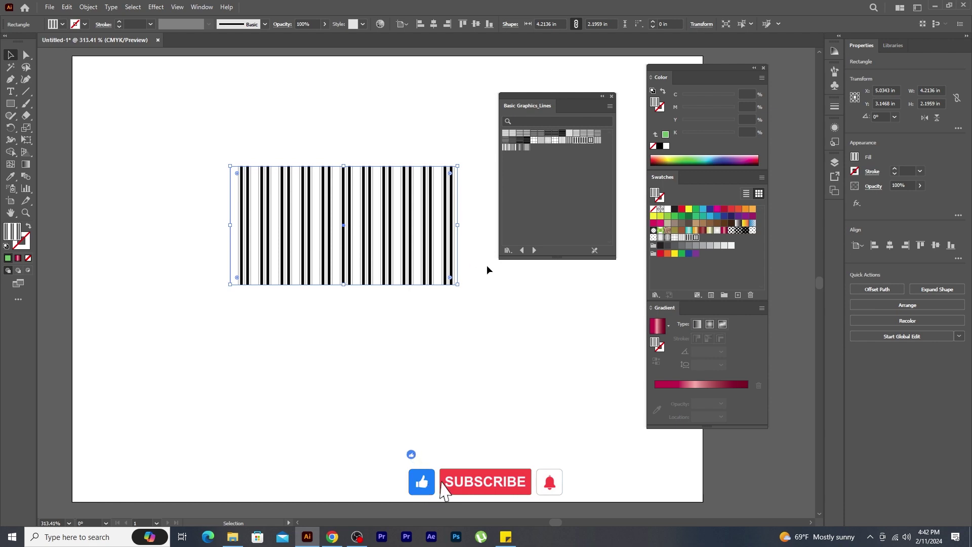
Step: Switch to the Basic Graphics_Textures library and try several textures on the rectangle, ending with the black squiggly line pattern
left_click(508, 250)
mouse_move(552, 410)
mouse_move(618, 406)
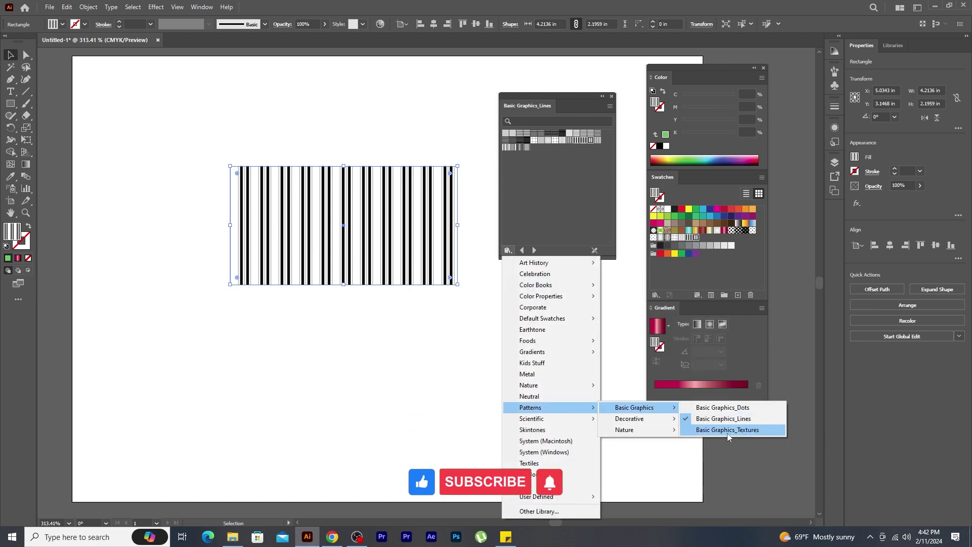
left_click(726, 434)
left_click(541, 133)
left_click(533, 140)
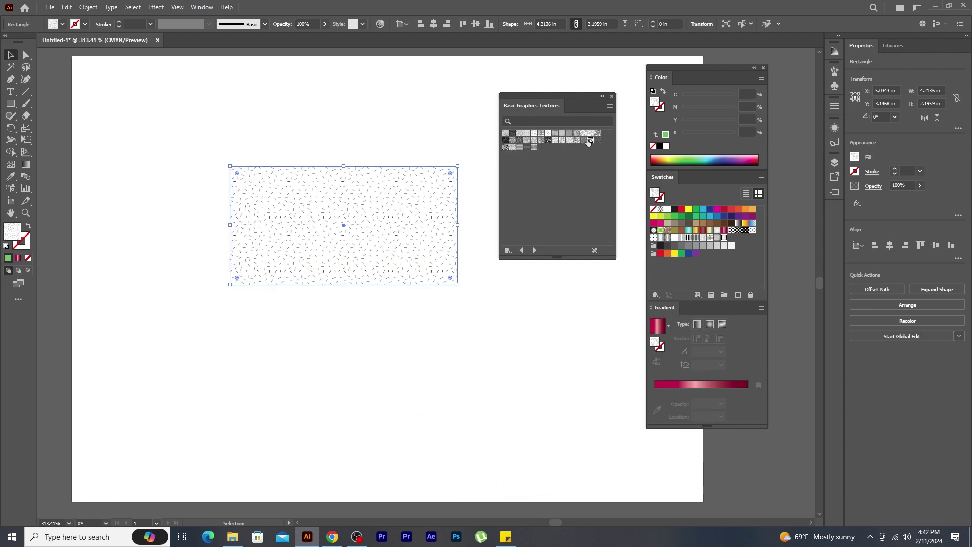
left_click(547, 133)
left_click(541, 140)
left_click(541, 140)
left_click(534, 139)
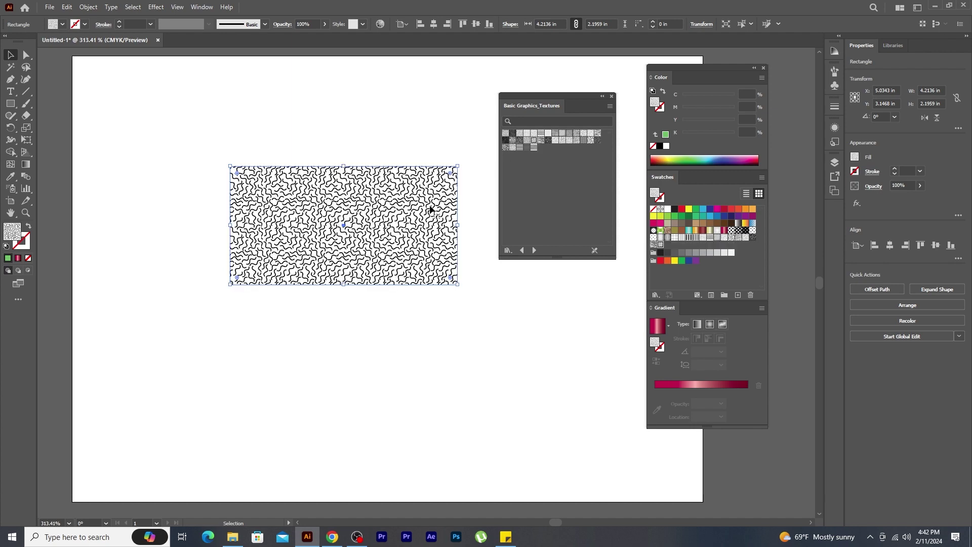
Step: Switch to the Decorative Legacy pattern library and try several patterns on the rectangle, ending with the purple faceted star pattern
left_click(507, 250)
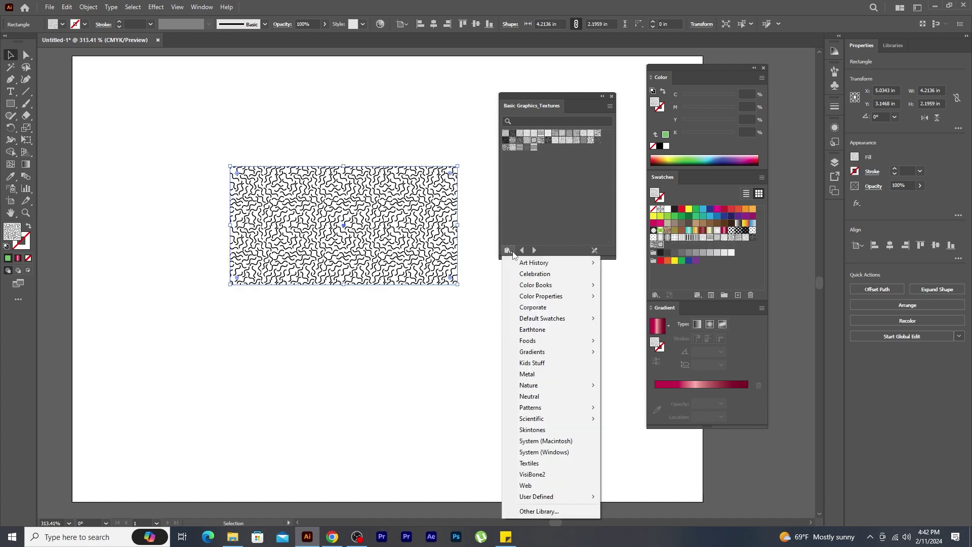
mouse_move(545, 408)
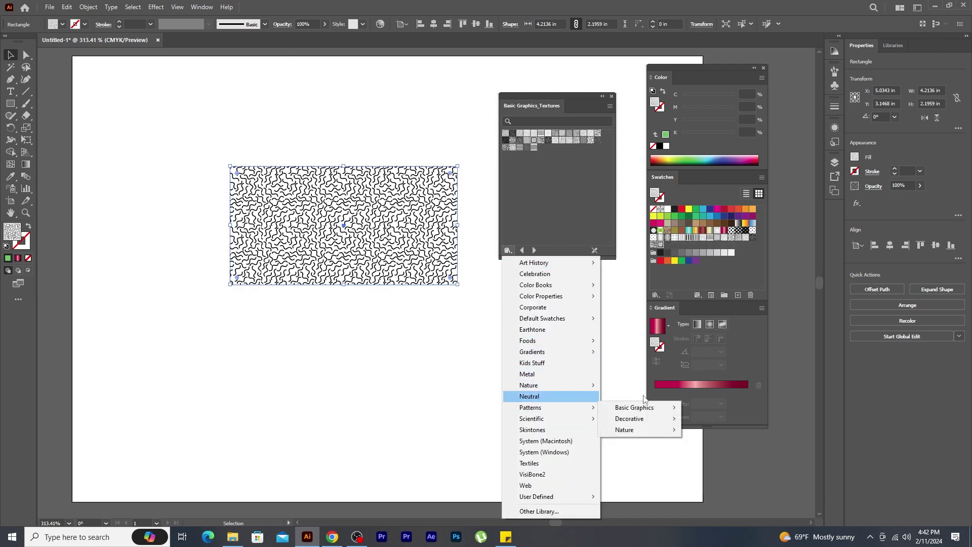
mouse_move(648, 421)
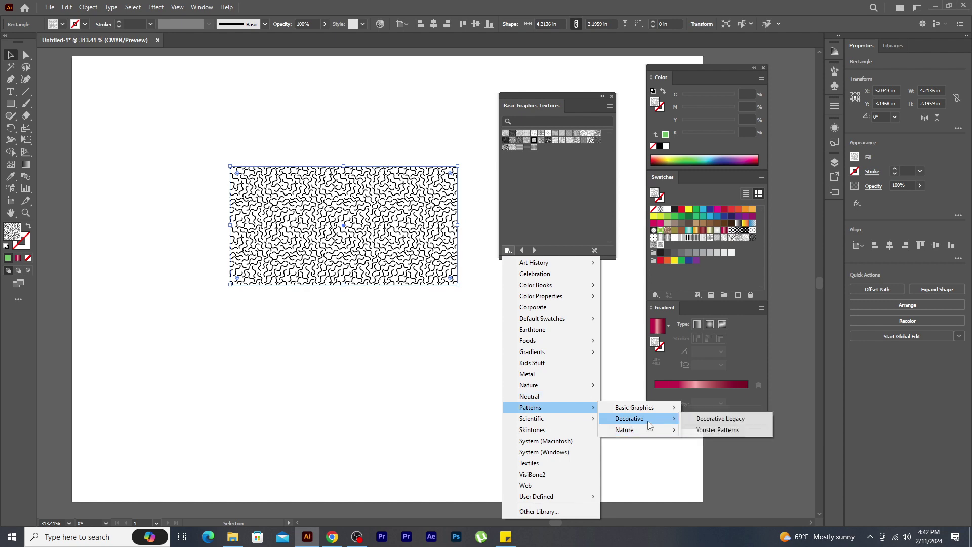
left_click(719, 420)
left_click(546, 134)
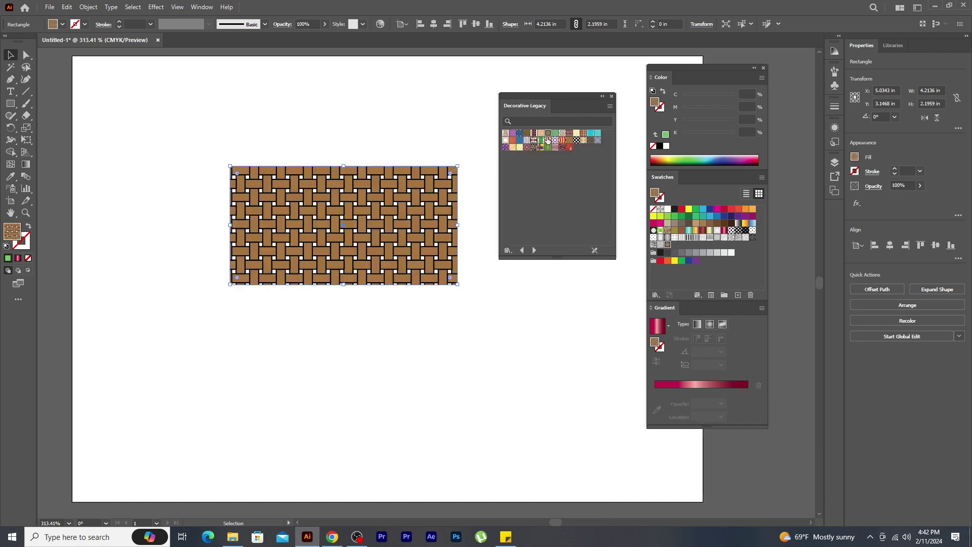
left_click(548, 140)
left_click(548, 147)
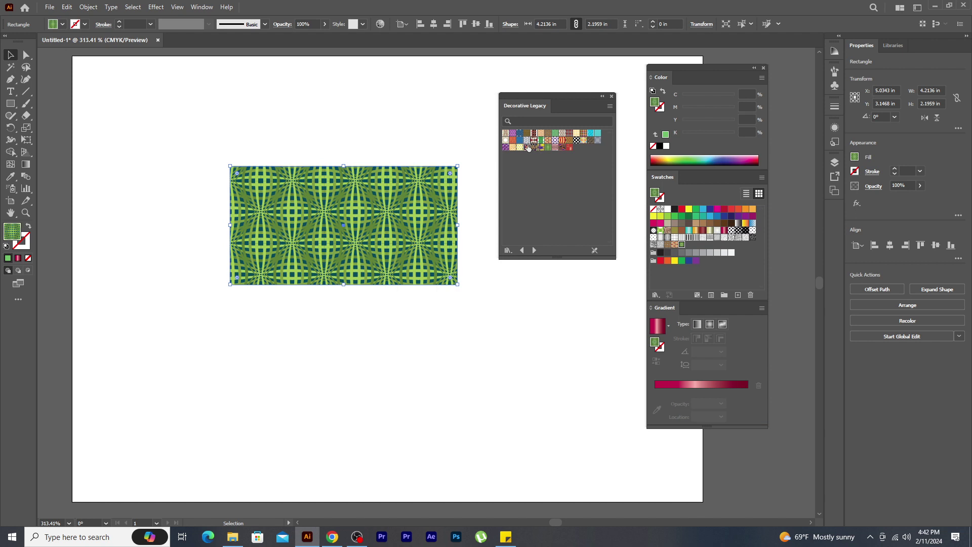
left_click(527, 147)
left_click(513, 147)
left_click(505, 146)
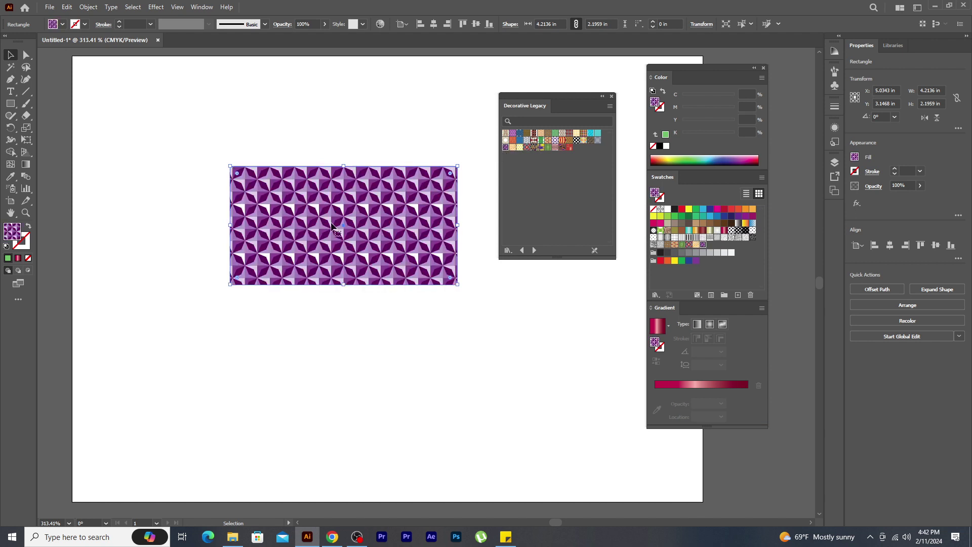
Step: Switch to the Vonster Patterns library and try several patterns on the rectangle, ending with the pale green swirling circles
left_click(505, 251)
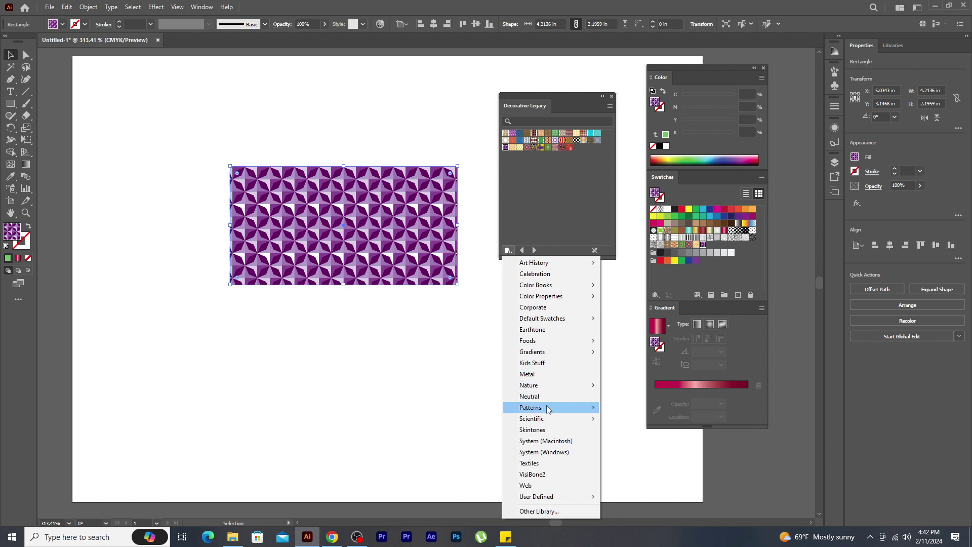
mouse_move(551, 407)
mouse_move(647, 414)
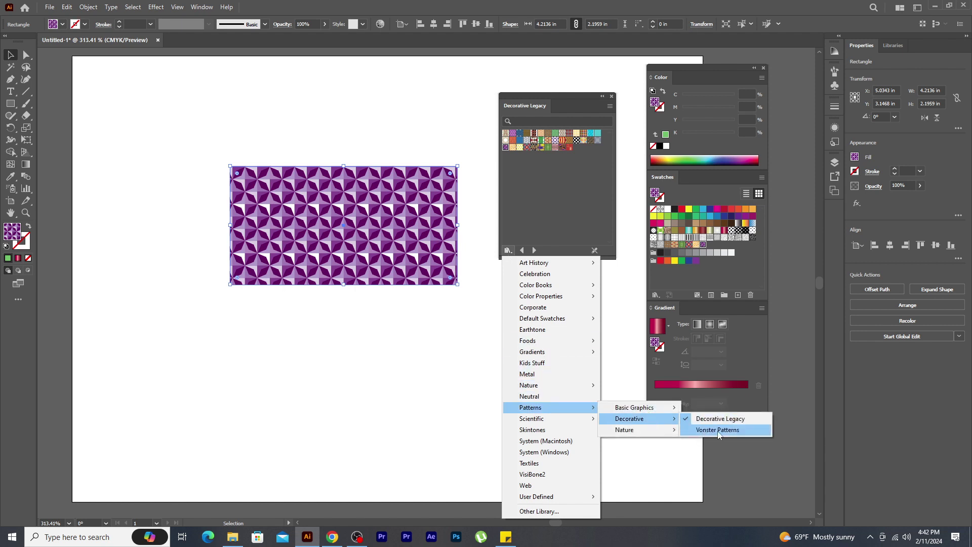
left_click(719, 430)
left_click(565, 133)
left_click(555, 133)
left_click(541, 133)
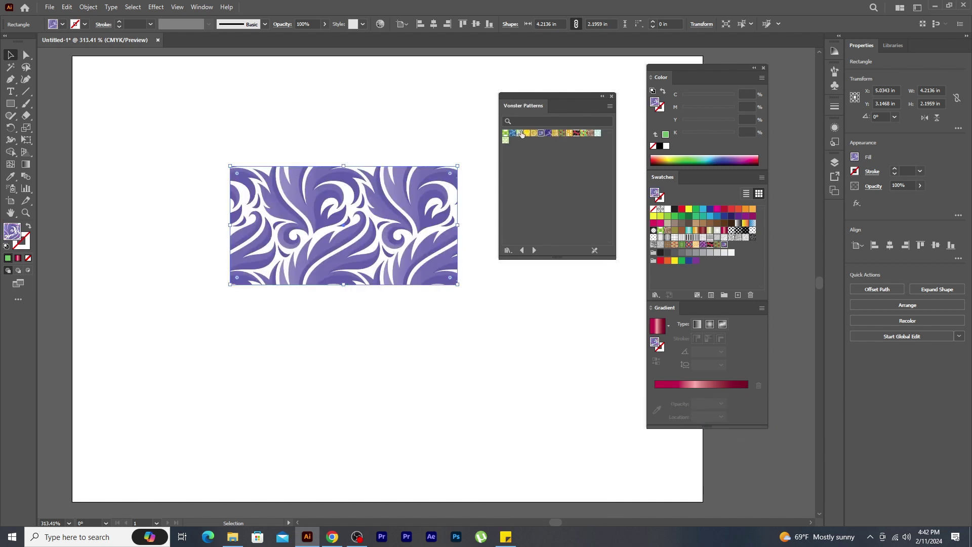
left_click(520, 133)
left_click(506, 133)
left_click(506, 140)
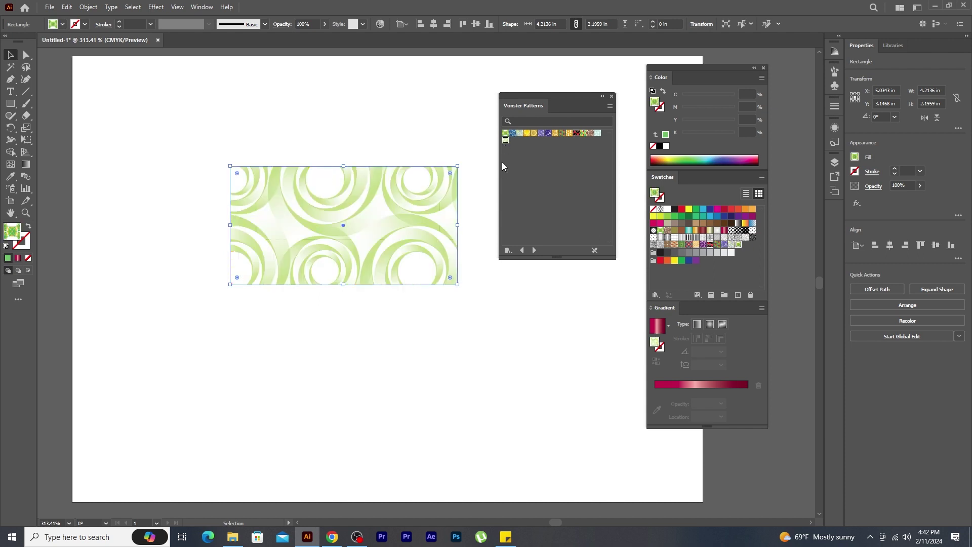
Step: Switch to the Nature_Animal Skins library and try Cheetah and other skin patterns on the rectangle, ending with the black-and-cream zebra stripes
left_click(508, 251)
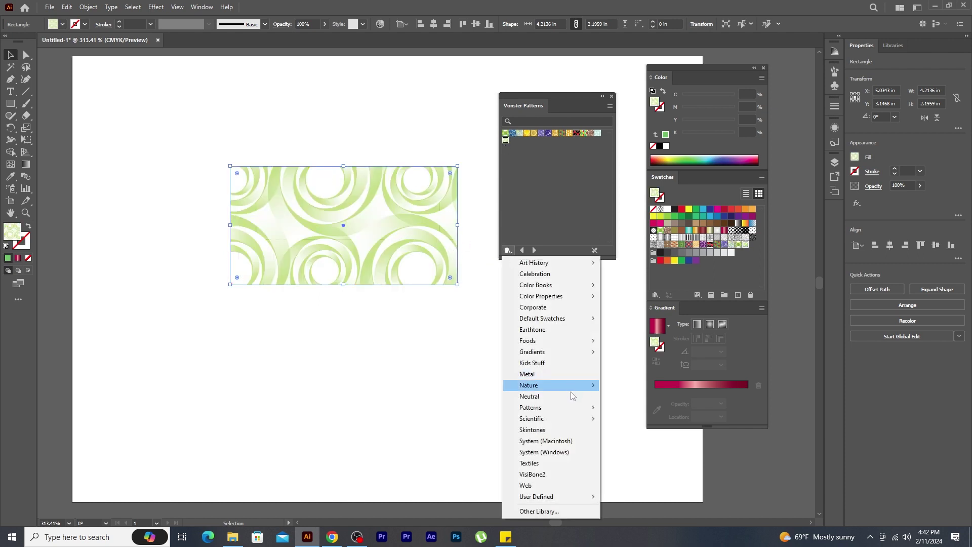
mouse_move(571, 410)
mouse_move(637, 430)
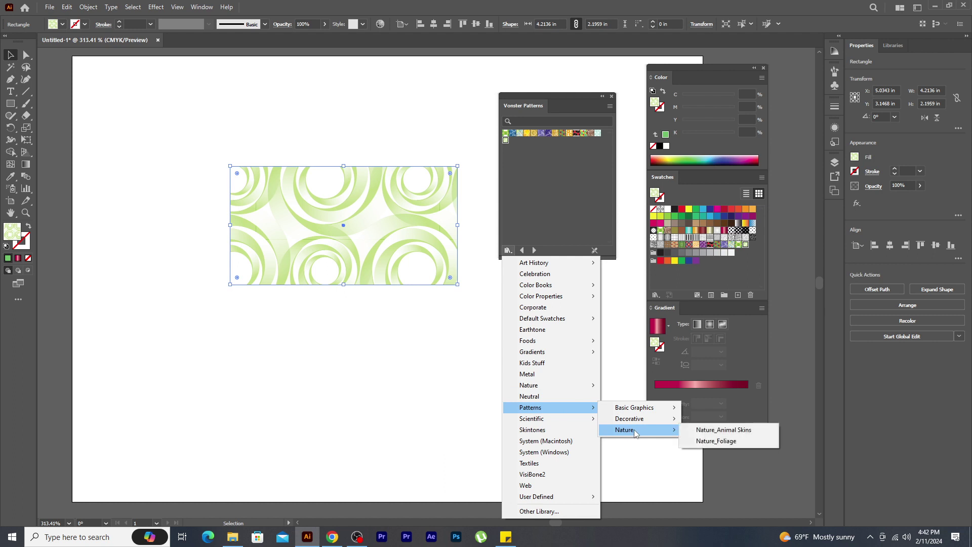
left_click(747, 430)
left_click(513, 133)
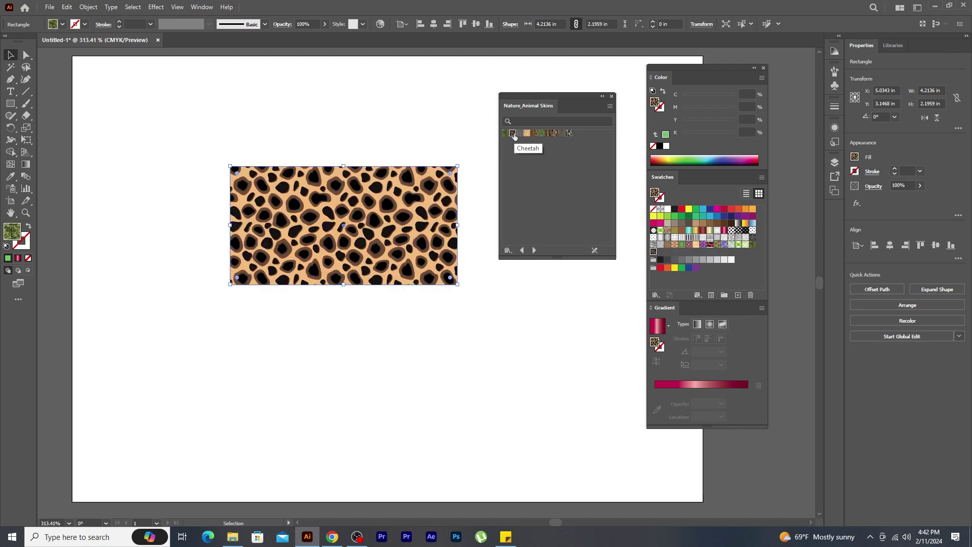
left_click(520, 134)
left_click(528, 133)
left_click(552, 133)
left_click(559, 133)
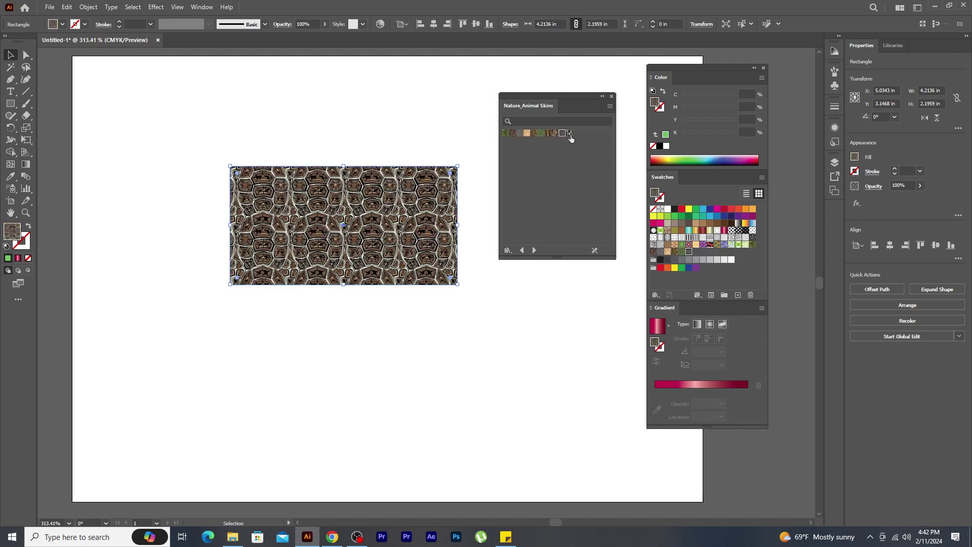
left_click(569, 133)
Step: Switch to the Nature_Foliage pattern library and try several patterns on the rectangle, ending with the multicoloured leaves on purple
left_click(507, 250)
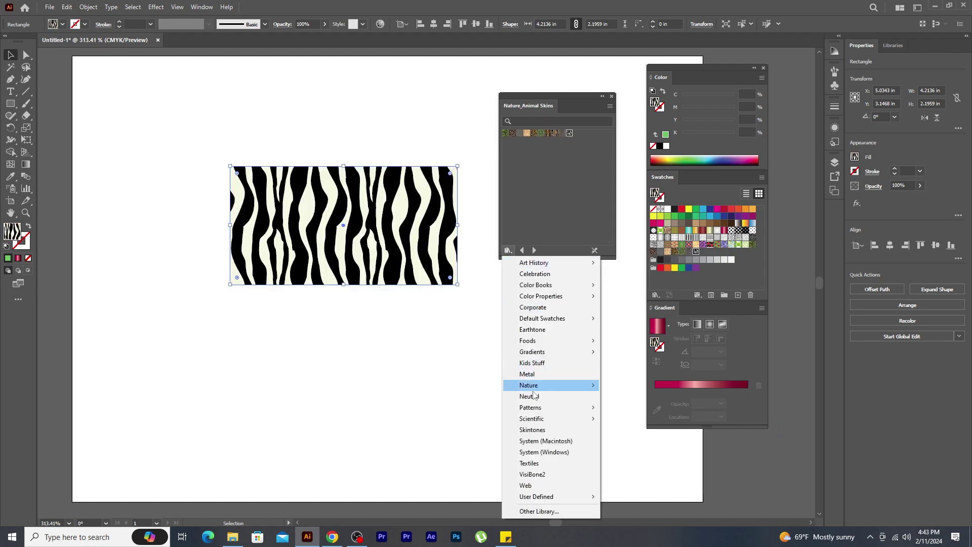
mouse_move(538, 408)
mouse_move(627, 433)
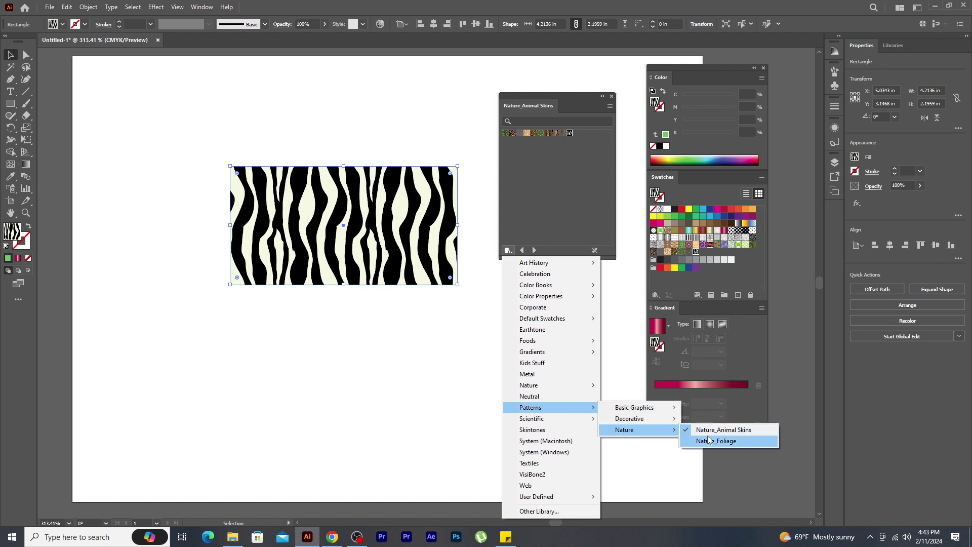
left_click(731, 442)
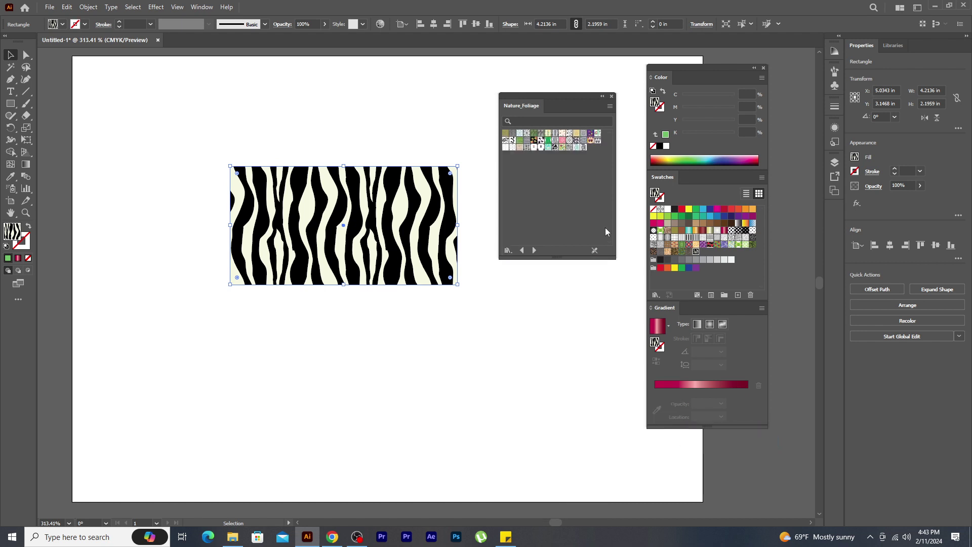
left_click(536, 134)
left_click(569, 133)
left_click(576, 132)
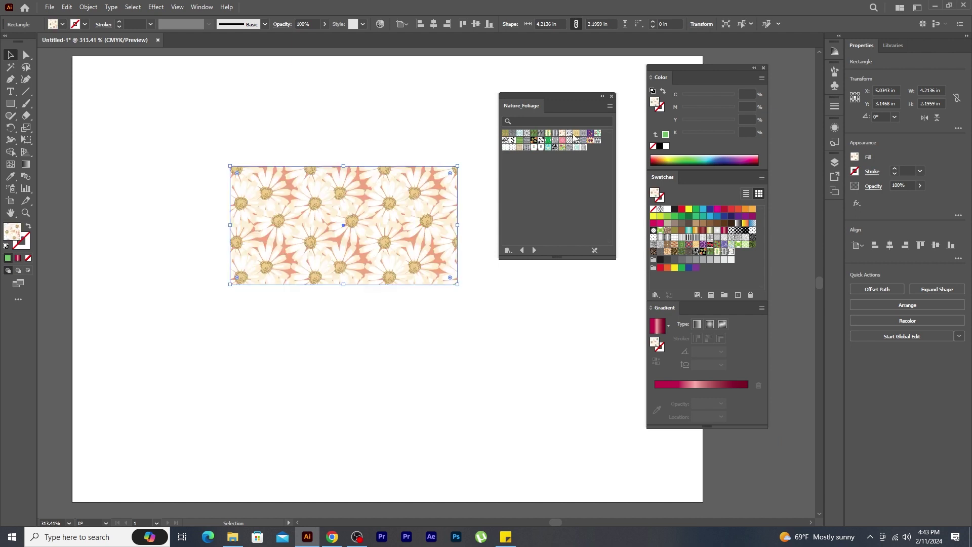
left_click(583, 132)
left_click(591, 133)
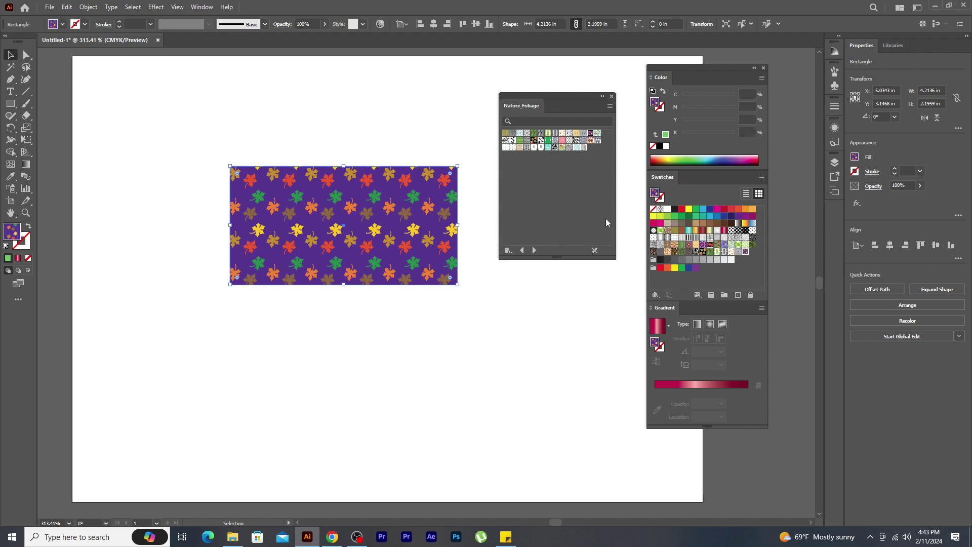
Step: Fill the rectangle with the solid dark brown swatch and view the list of available swatch libraries
left_click_drag(717, 222, 346, 207)
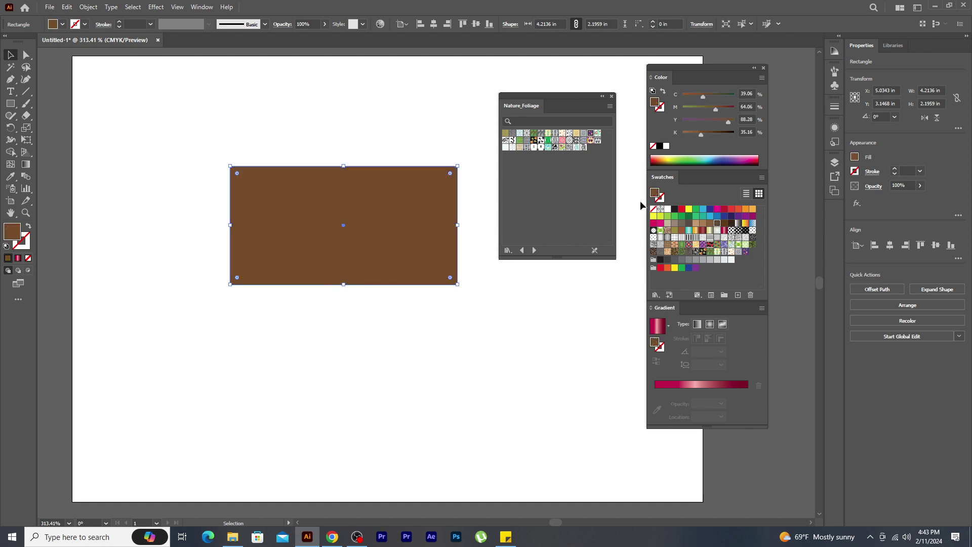
left_click(655, 295)
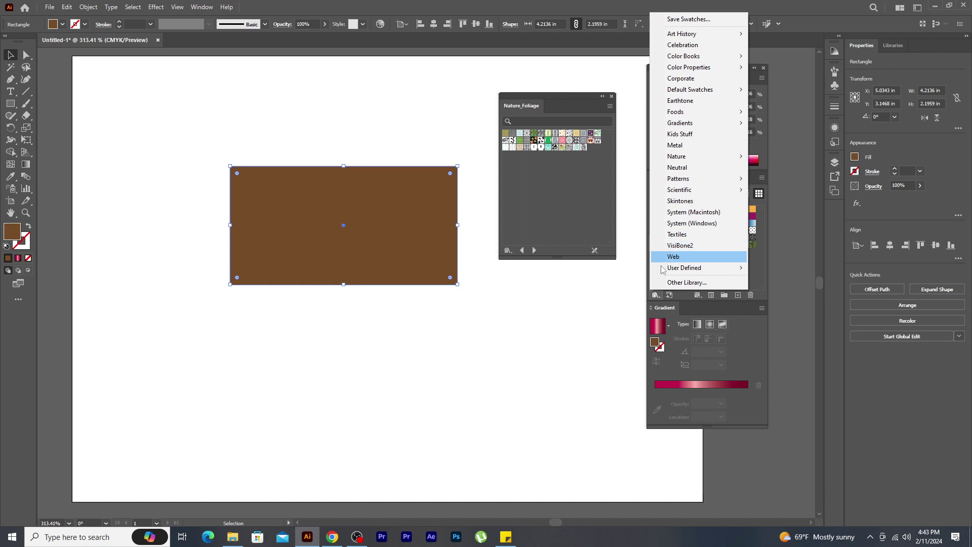
left_click(665, 309)
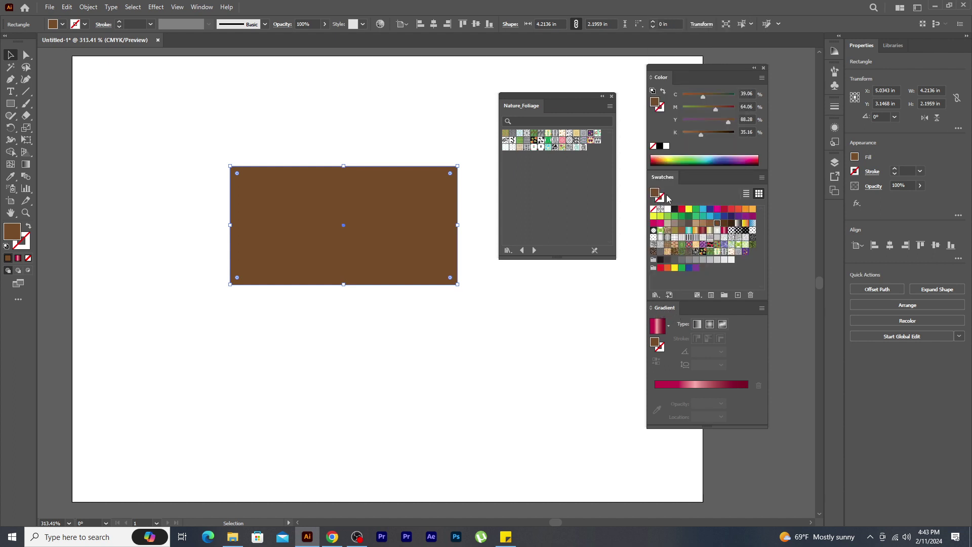
Step: Fill the rectangle with the white-to-black gradient and redraw its direction horizontally, vertically and diagonally, ending from the upper-right to the lower-left corner
left_click(738, 226)
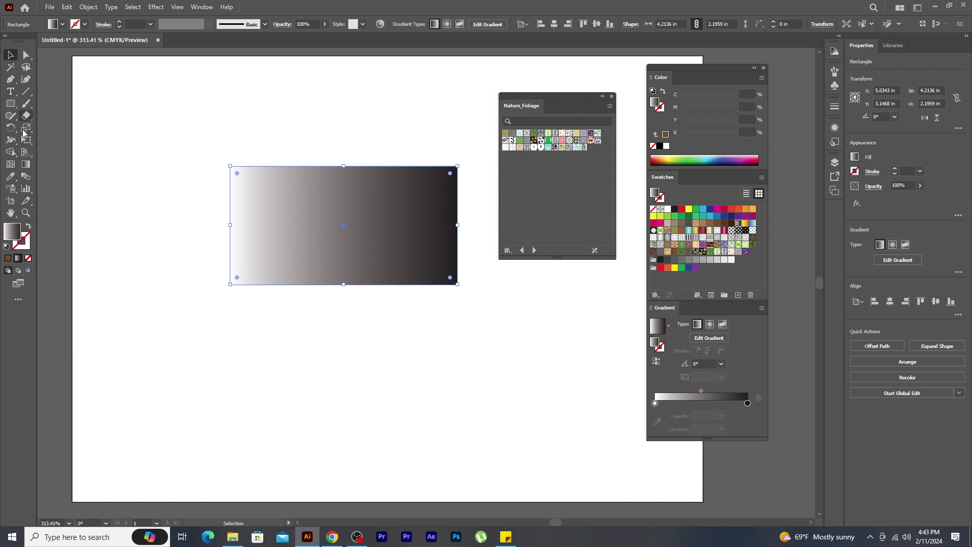
left_click(29, 165)
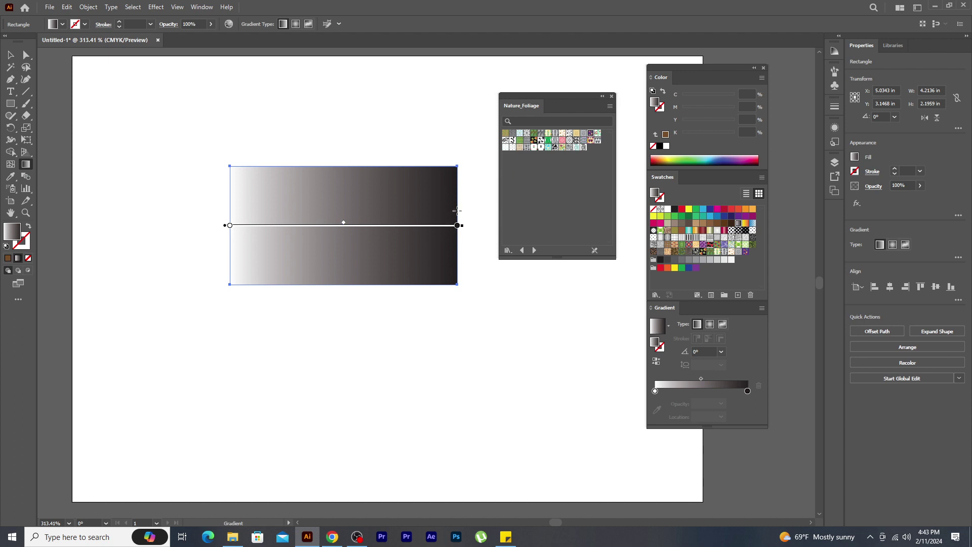
left_click_drag(458, 210, 226, 210)
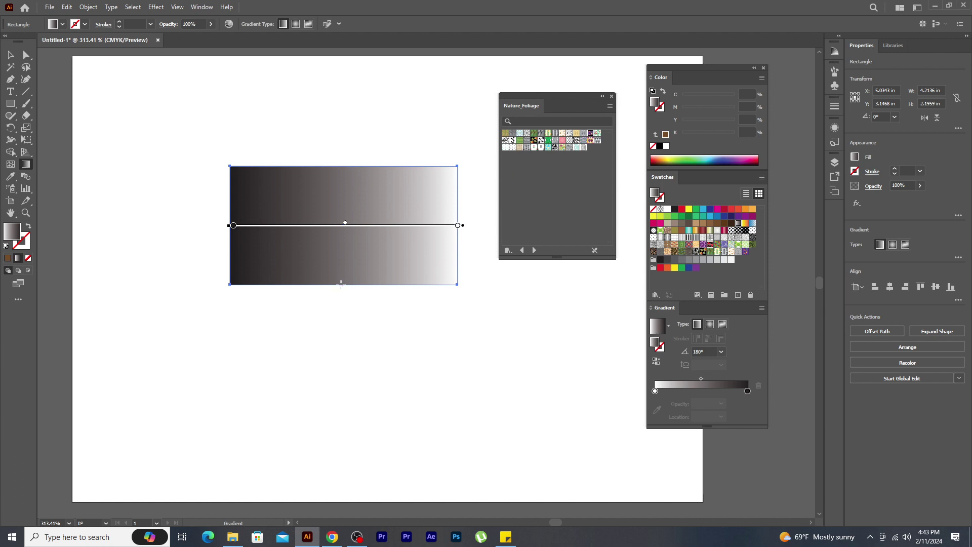
left_click_drag(340, 285, 332, 169)
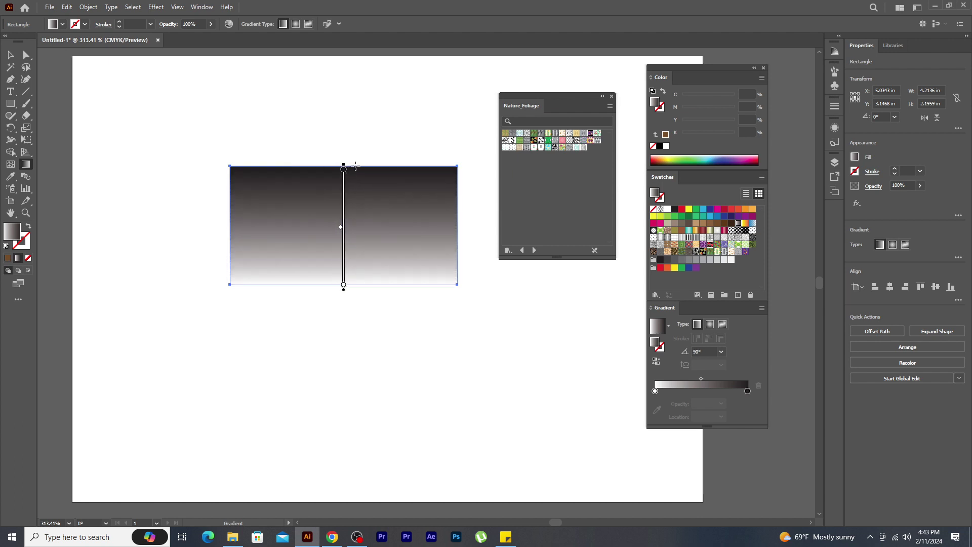
left_click_drag(231, 168, 454, 282)
left_click_drag(452, 170, 231, 283)
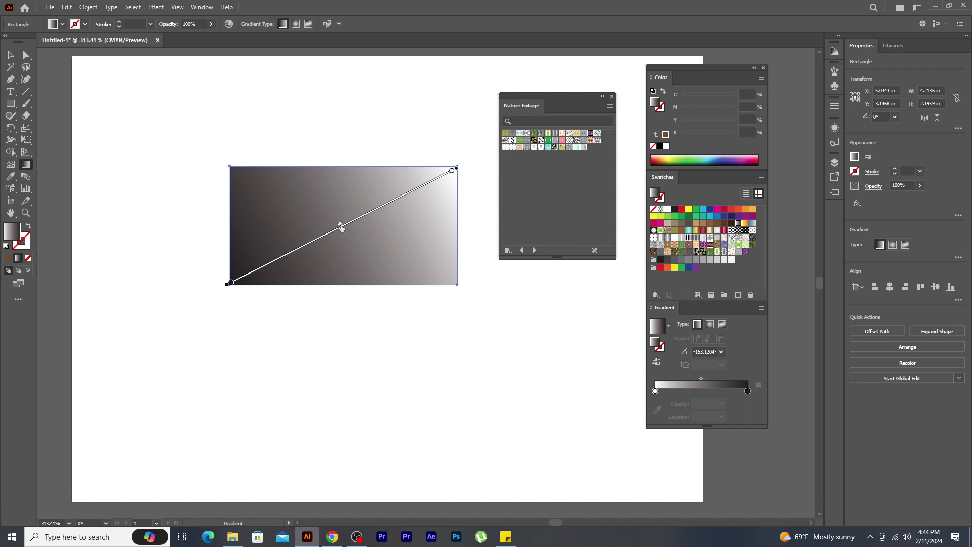
Step: Try shifting the gradient midpoint toward each end of the rectangle, ending with it at about 49%
left_click_drag(341, 227, 266, 264)
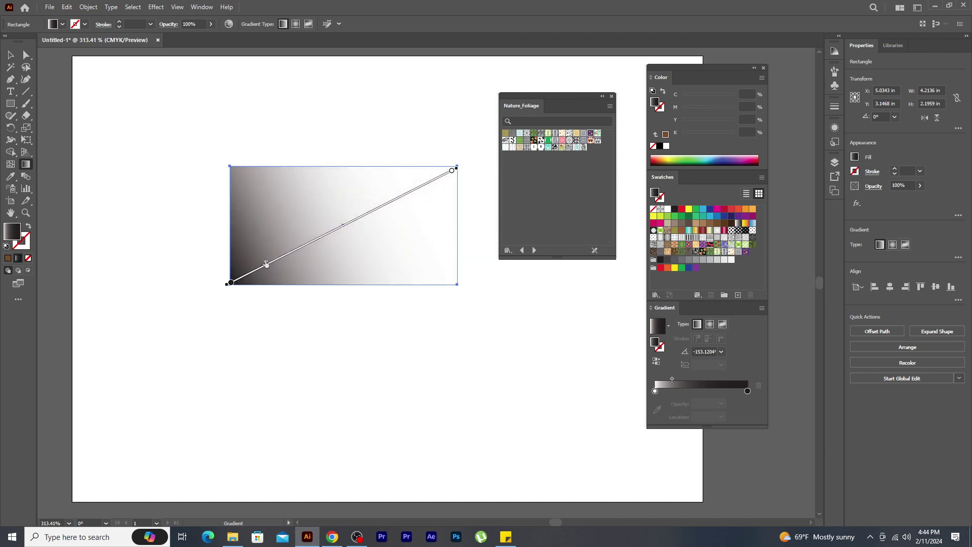
left_click_drag(266, 264, 387, 202)
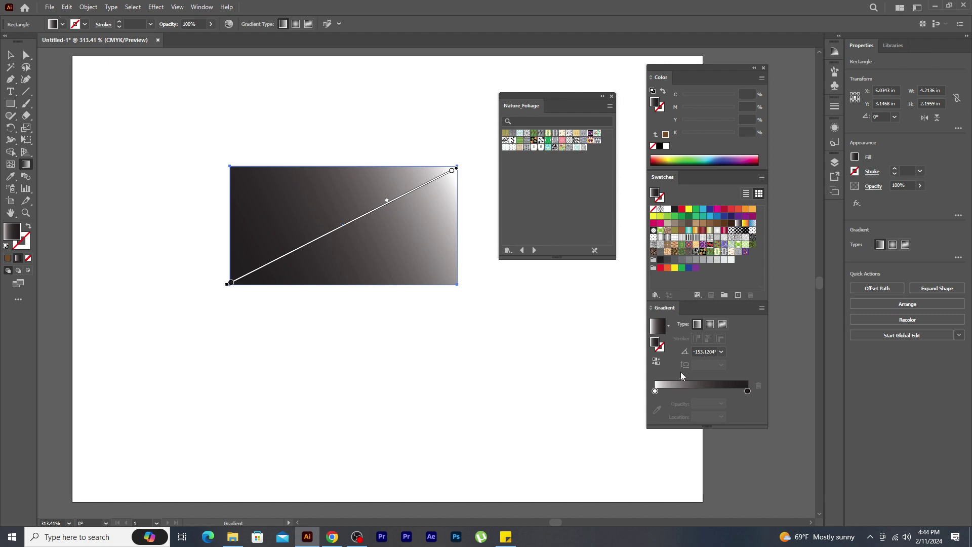
left_click_drag(681, 378, 704, 378)
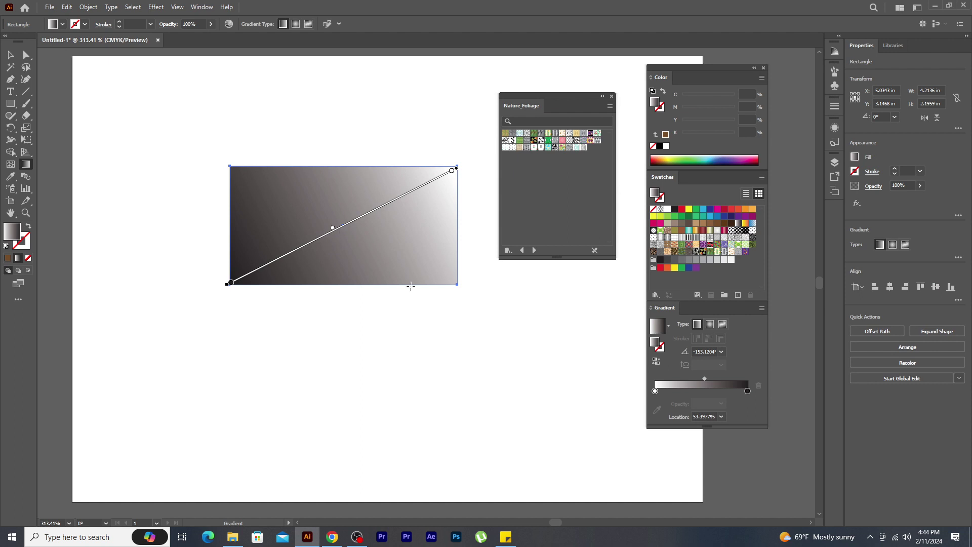
mouse_move(706, 378)
left_mouse_down()
mouse_move(716, 378)
mouse_move(701, 379)
left_mouse_up()
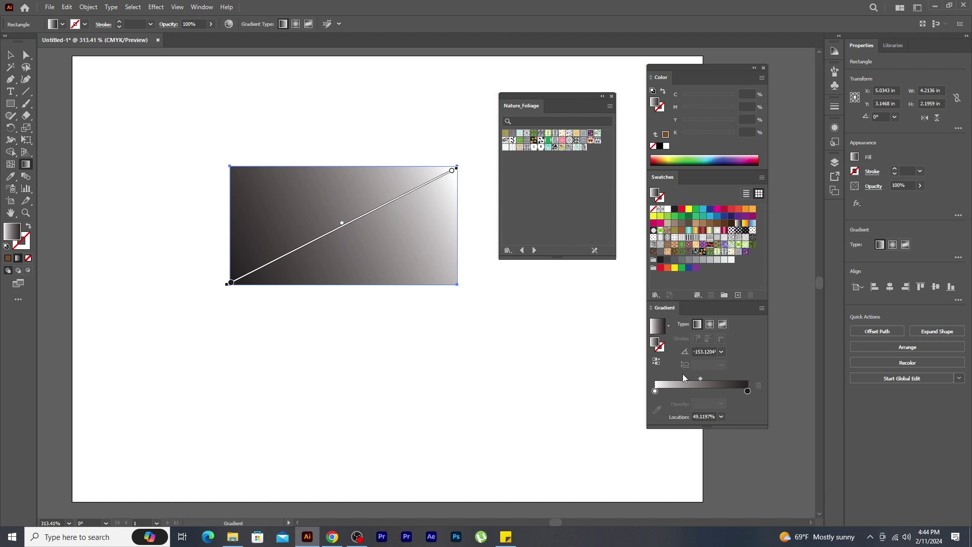
Step: Try the radial and freeform gradient types on the rectangle, ending with the linear type
left_click(710, 325)
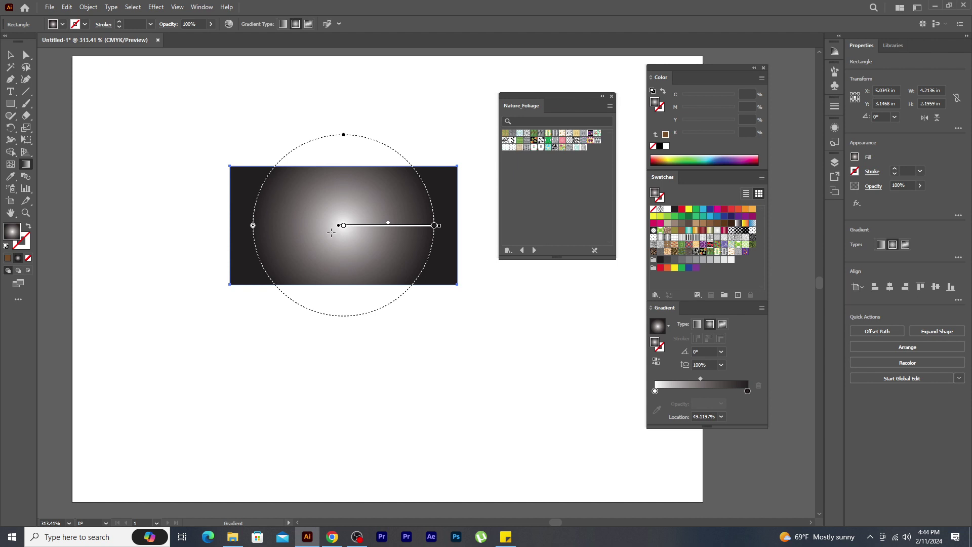
left_click(723, 325)
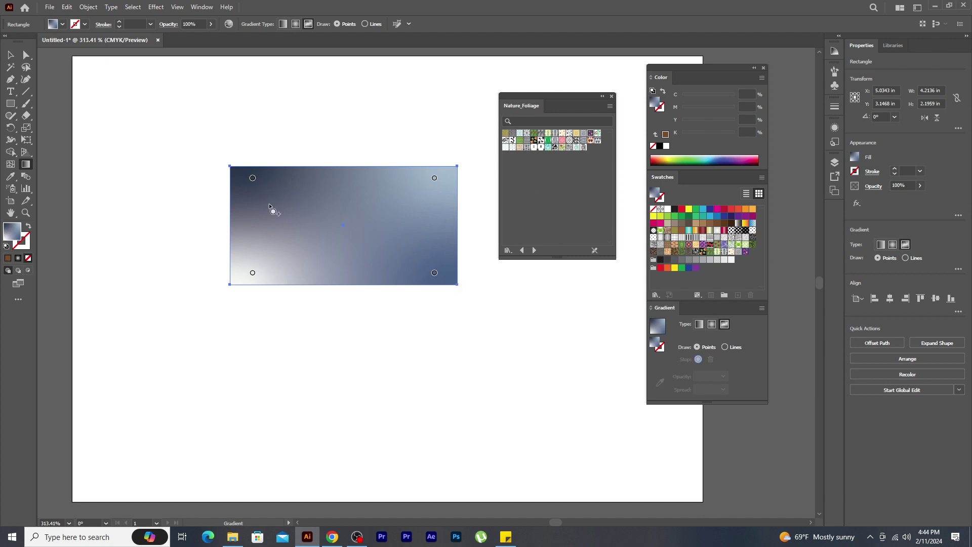
left_click(699, 325)
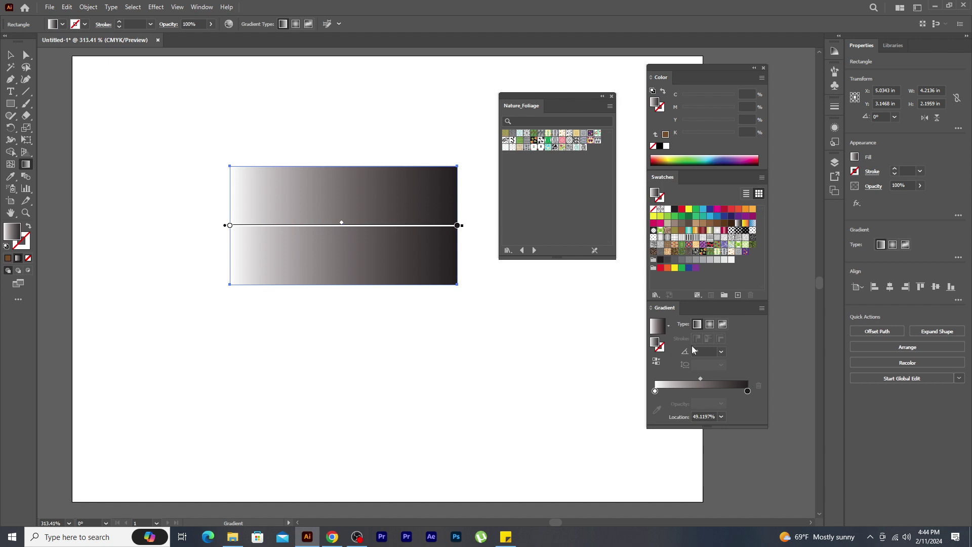
Step: Colour the gradient's white stop with the red swatch and its black stop with the orange C=0 M=35 Y=85 K=0 swatch
left_click(654, 391)
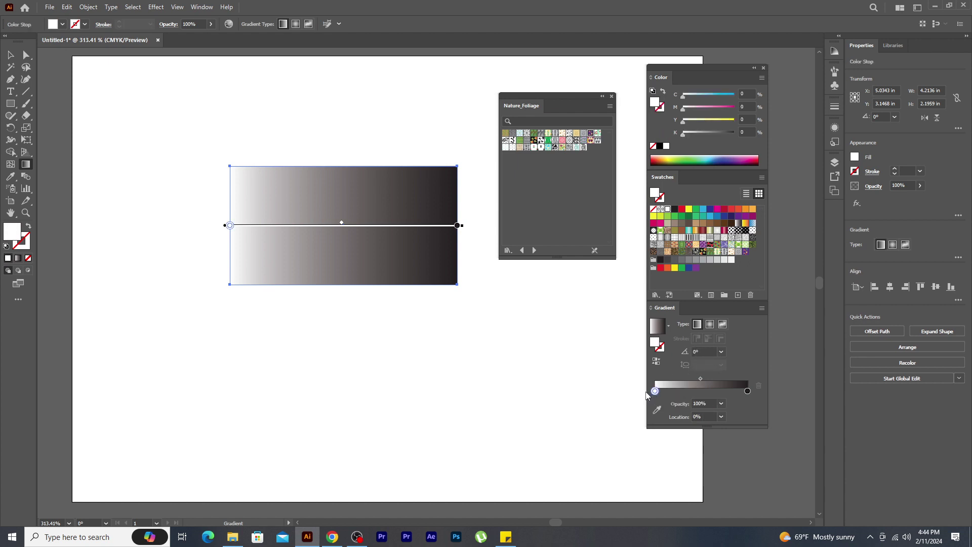
left_click_drag(729, 212, 655, 391)
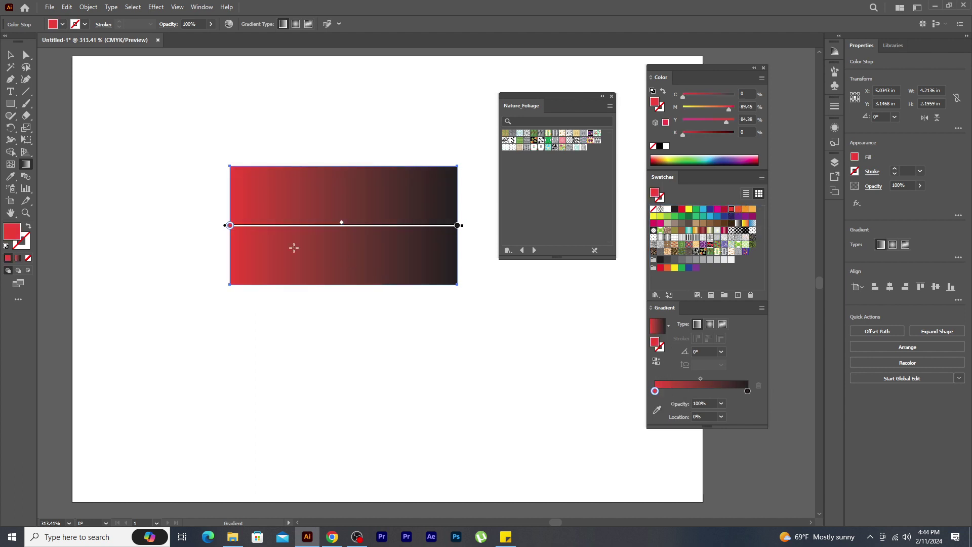
left_click(748, 391)
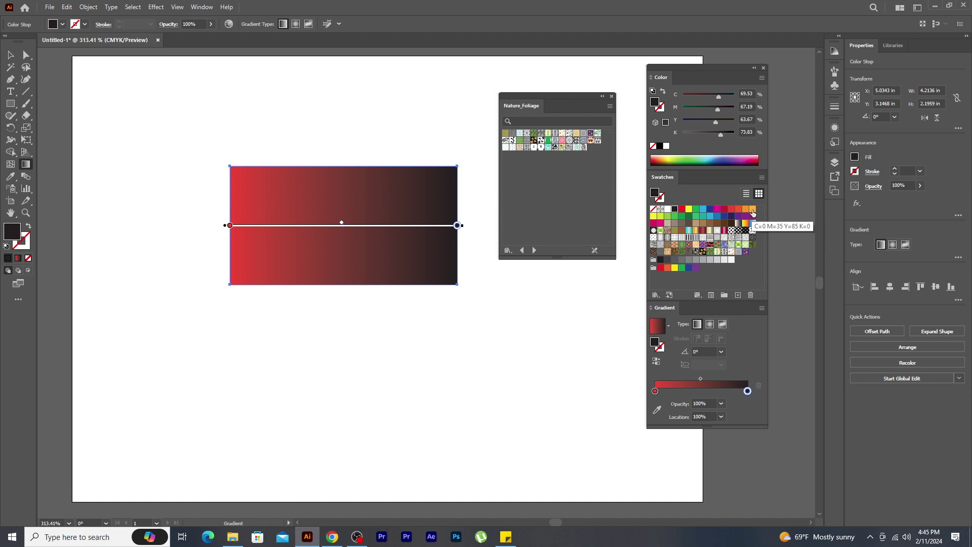
left_click_drag(753, 213, 749, 391)
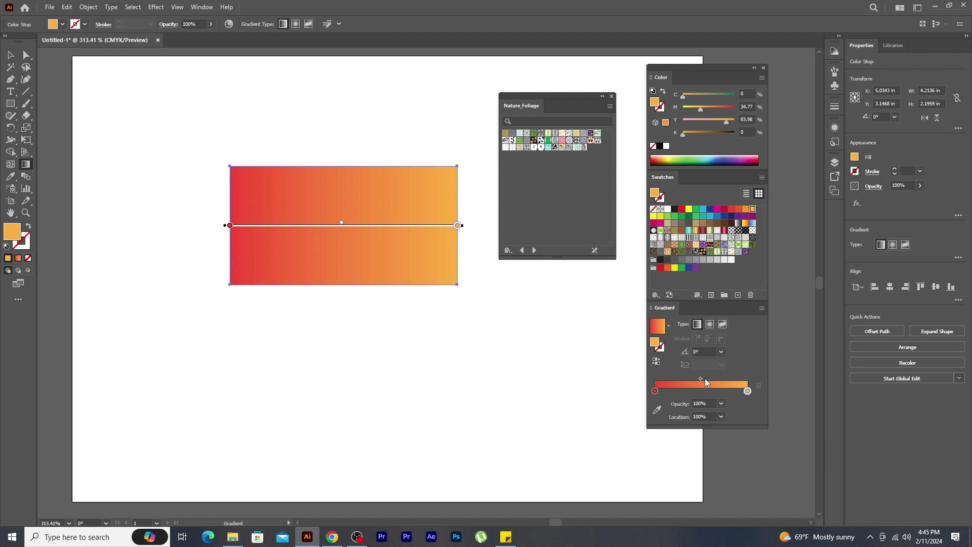
Step: Adjust the red-orange gradient's midpoint to about 51% and try the radial type, ending with the linear type
left_click_drag(705, 379, 712, 379)
mouse_move(712, 379)
left_mouse_down()
mouse_move(684, 377)
mouse_move(703, 379)
left_mouse_up()
left_click(709, 324)
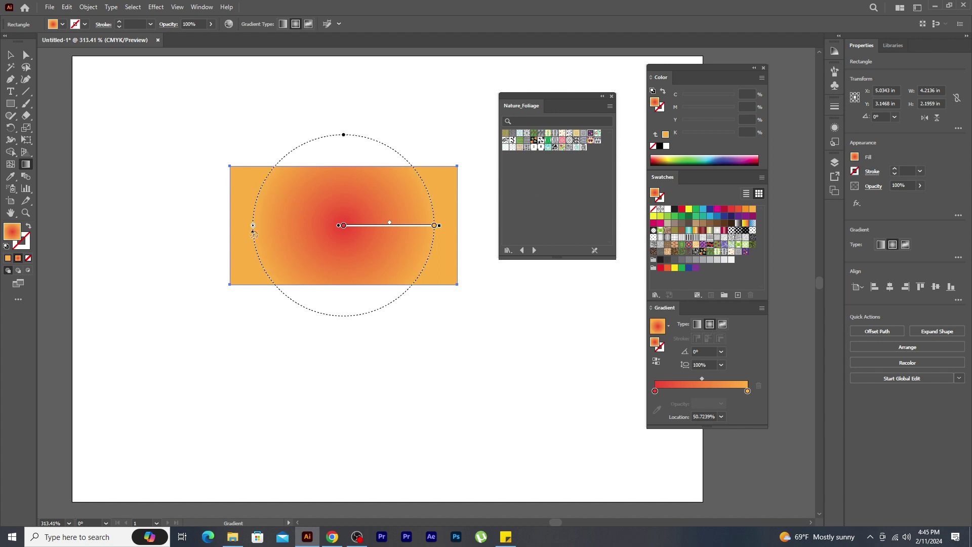
left_click(699, 326)
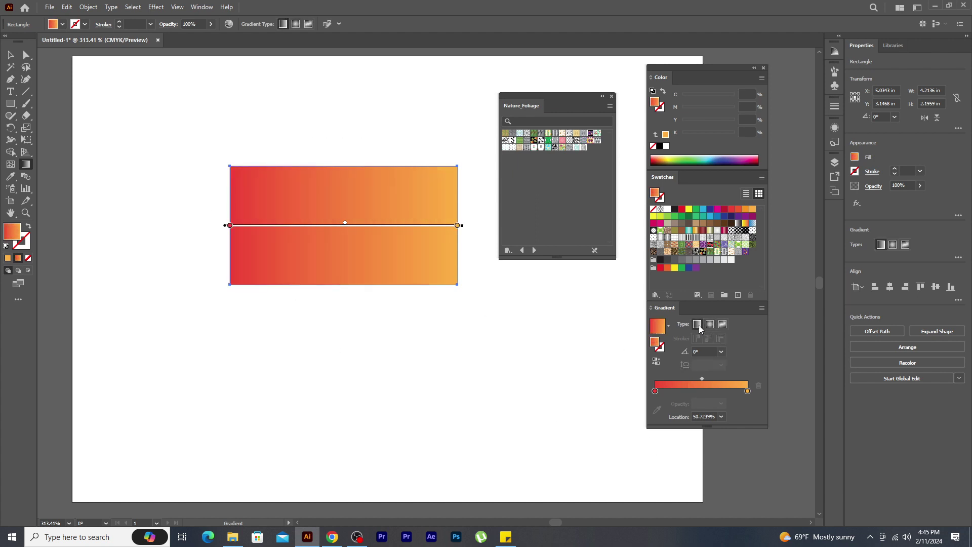
Step: Add a green colour stop at 50% of the gradient and move the midpoints on both sides outward, widening the green band
left_click(702, 392)
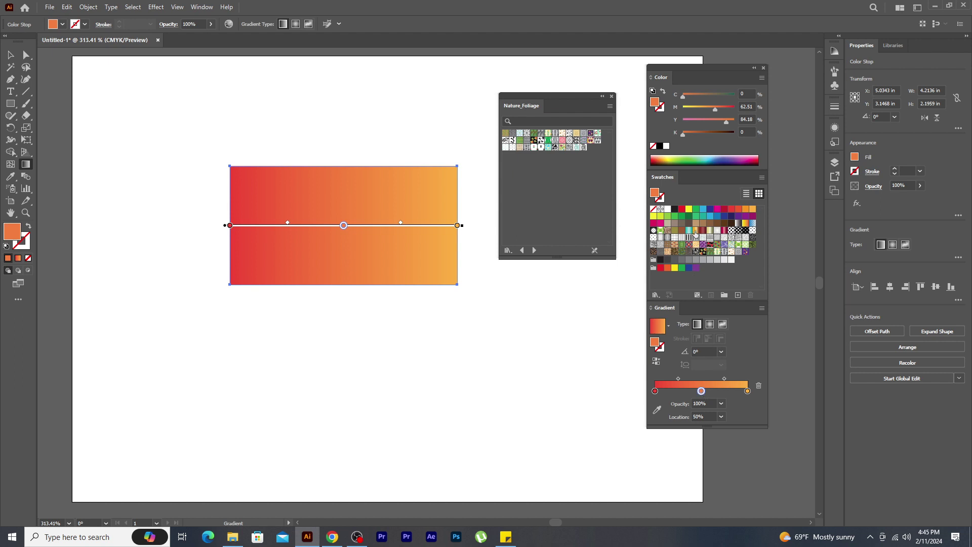
left_click_drag(696, 213, 701, 392)
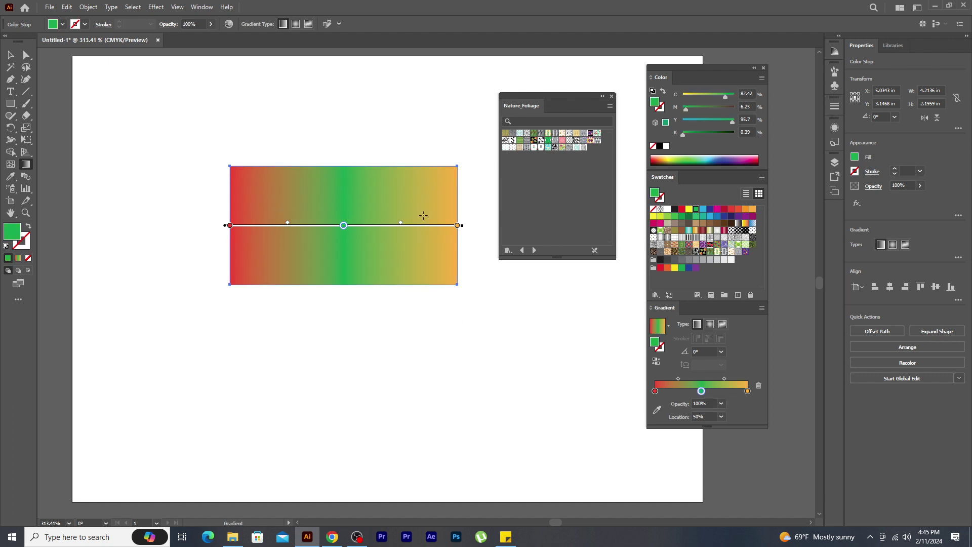
left_click_drag(287, 223, 271, 223)
left_click_drag(401, 222, 418, 223)
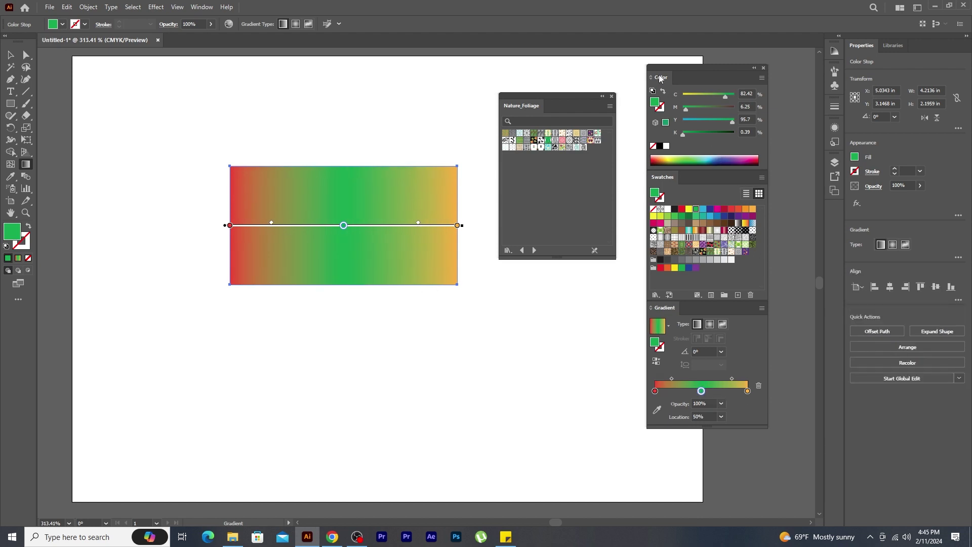
Step: Switch the colour mode to HSB and set the green middle stop to H 142, S 47, B 50
left_click(762, 78)
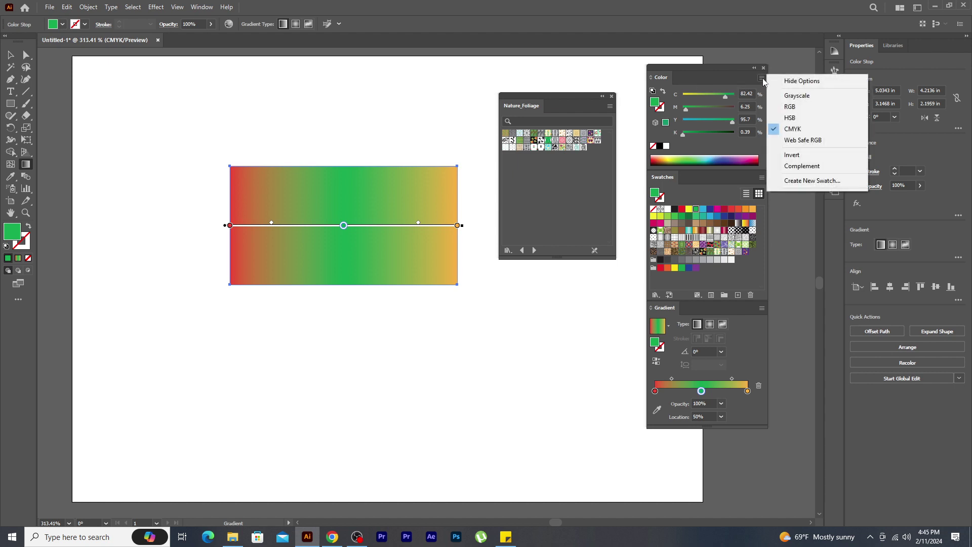
left_click(790, 117)
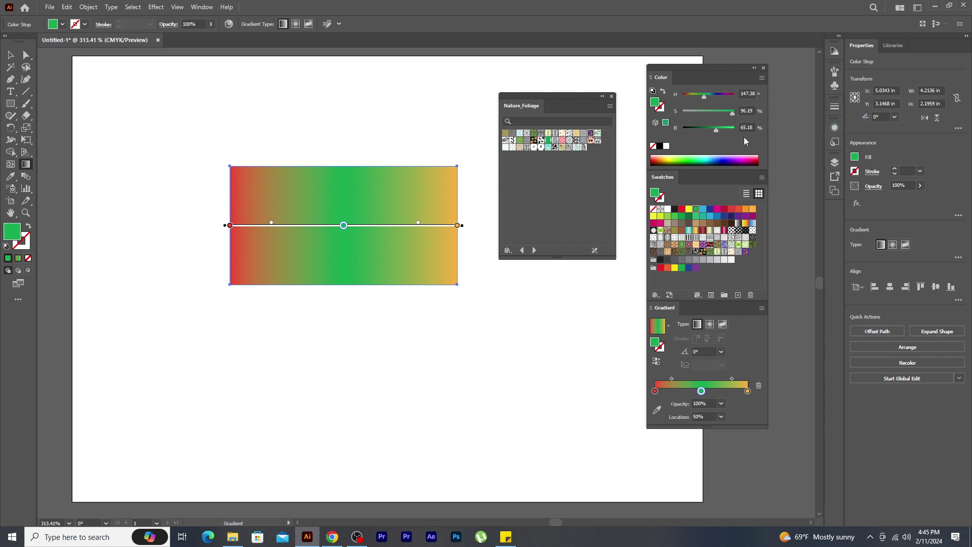
mouse_move(714, 131)
left_mouse_down()
mouse_move(686, 134)
mouse_move(705, 132)
left_mouse_up()
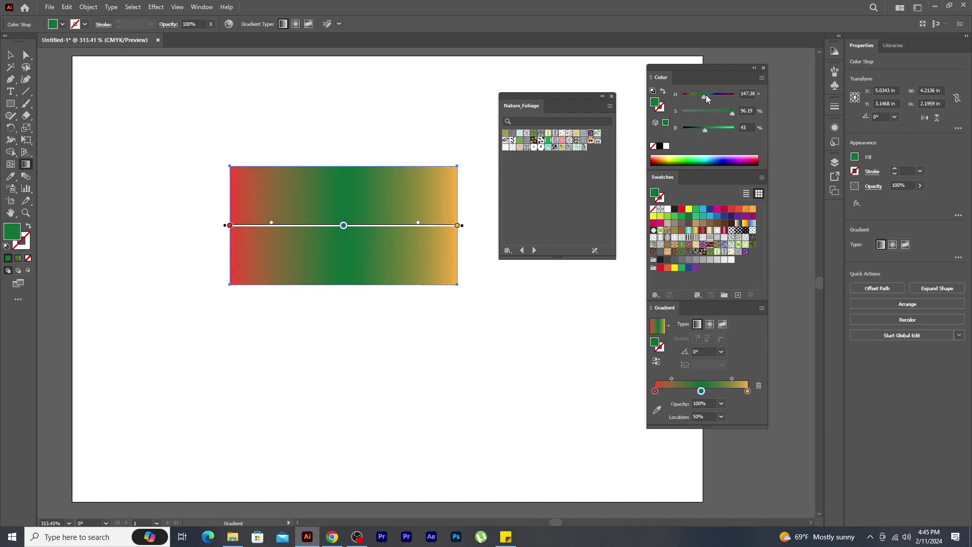
mouse_move(706, 96)
left_mouse_down()
mouse_move(716, 99)
mouse_move(697, 97)
mouse_move(706, 114)
left_mouse_up()
left_click(726, 112)
left_click(709, 131)
left_click(699, 97)
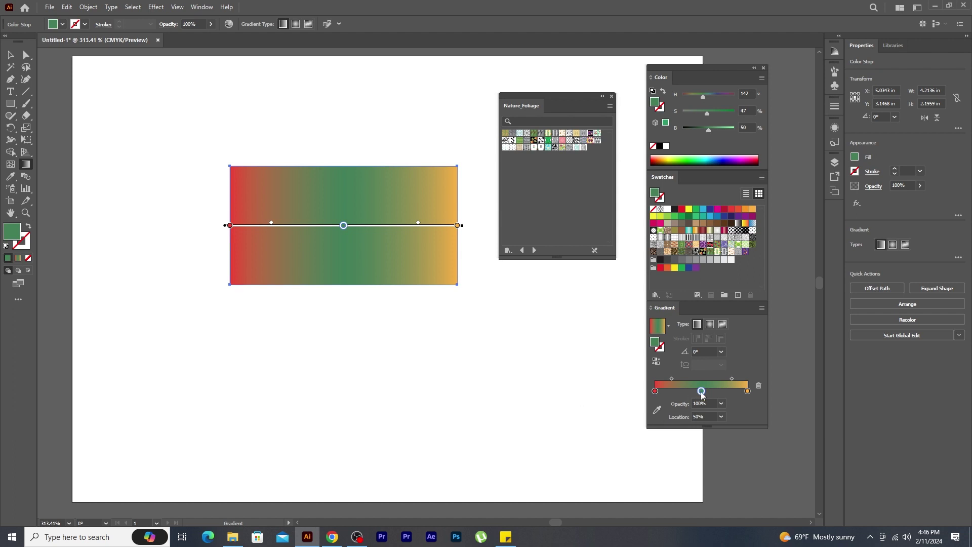
Step: Move the green colour stop to about 26% and add a stop at about 70% coloured with the light blue swatch
left_click_drag(701, 391, 679, 391)
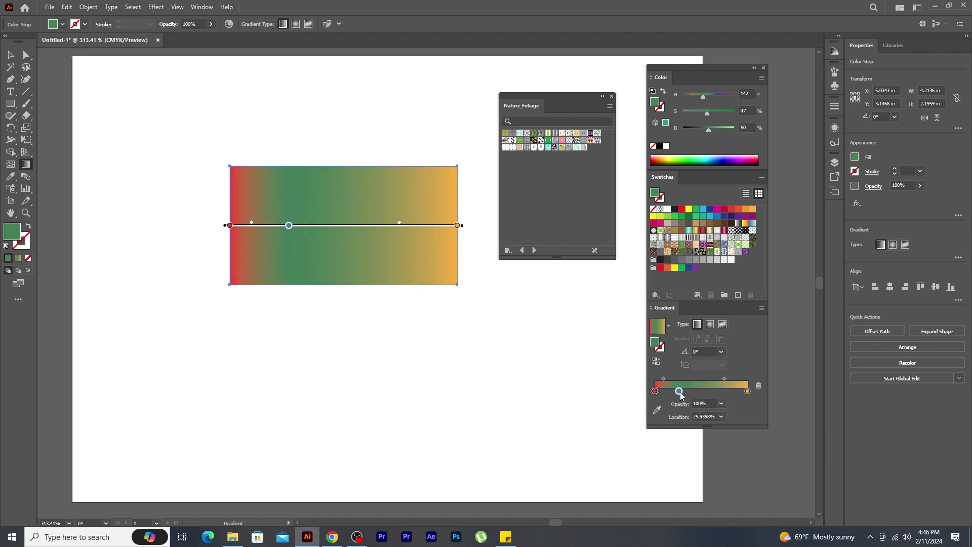
left_click(722, 394)
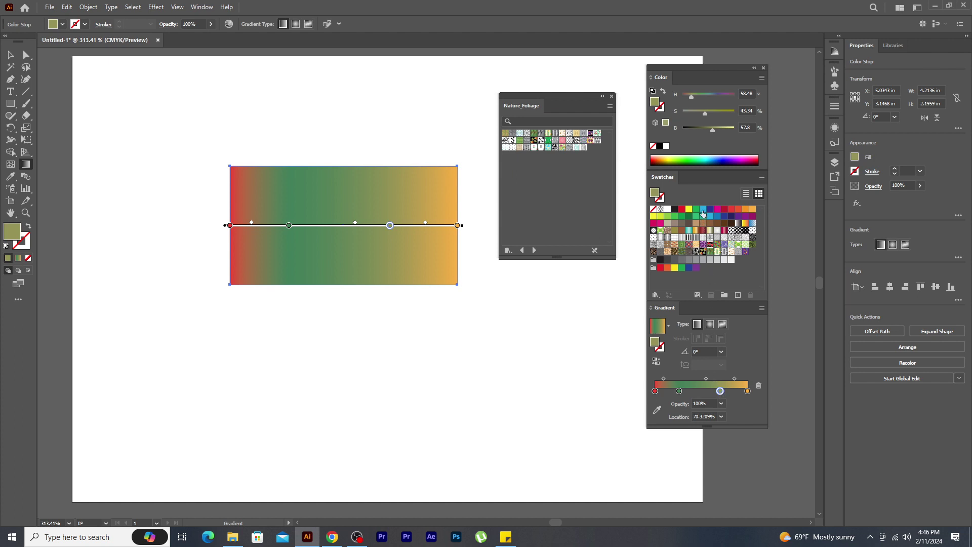
left_click_drag(703, 209, 723, 400)
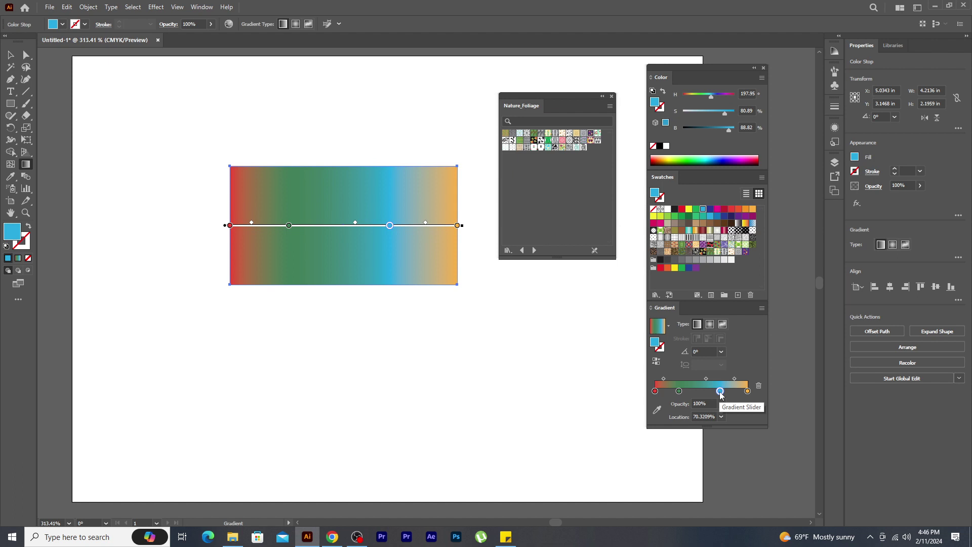
Step: Remove the blue and green stops from the gradient, and try reversing the red-orange gradient before restoring its direction
left_click_drag(721, 394, 757, 445)
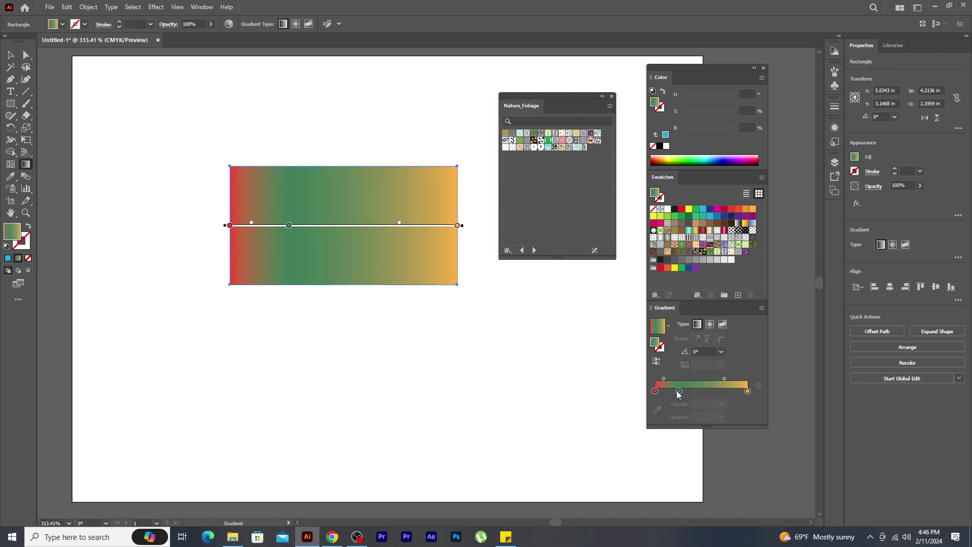
left_click_drag(678, 394, 776, 462)
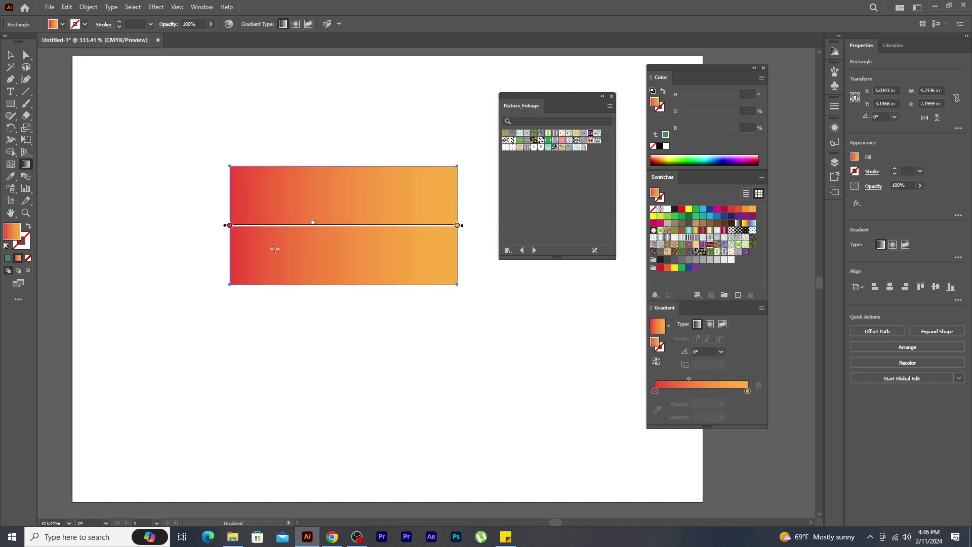
left_click(658, 362)
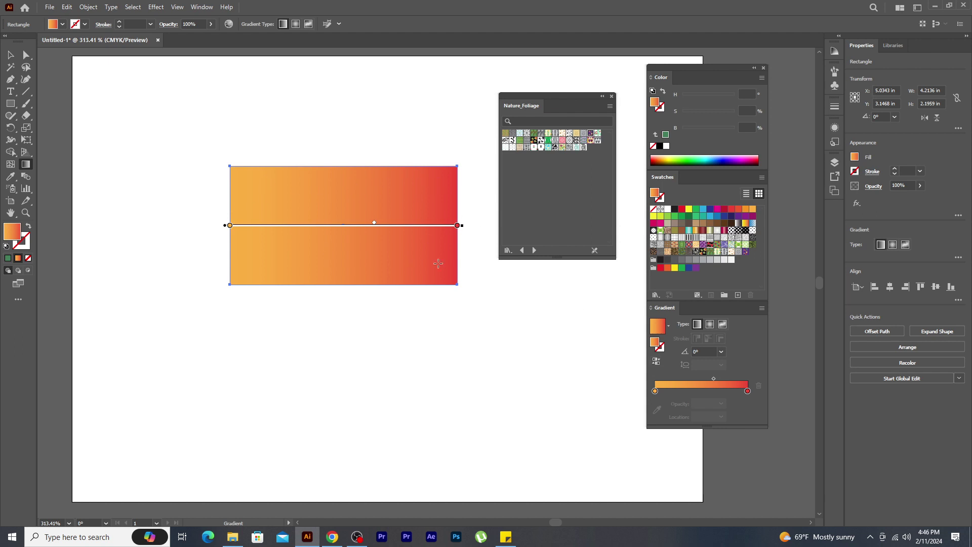
left_click(657, 362)
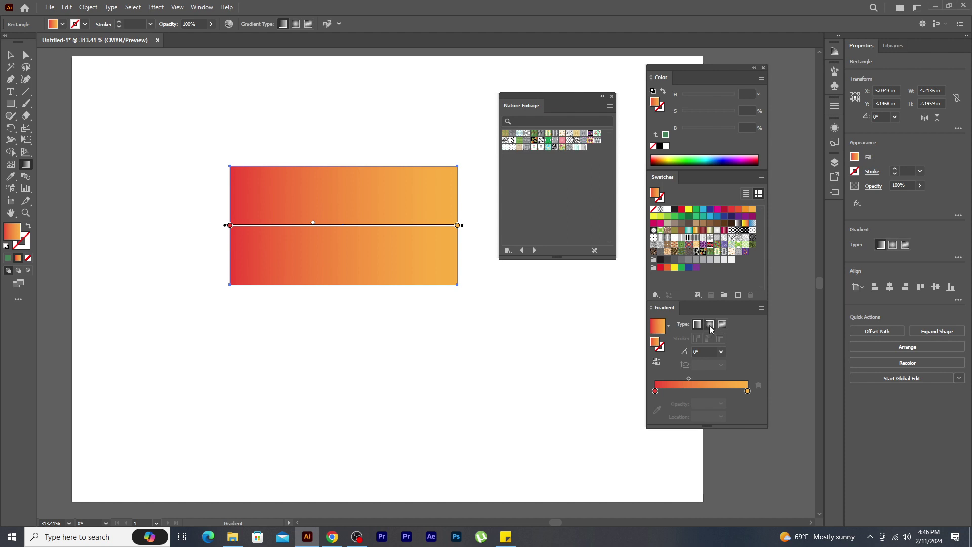
Step: Delete the gradient rectangle and draw a circle about 5 in across in its place
left_click(10, 55)
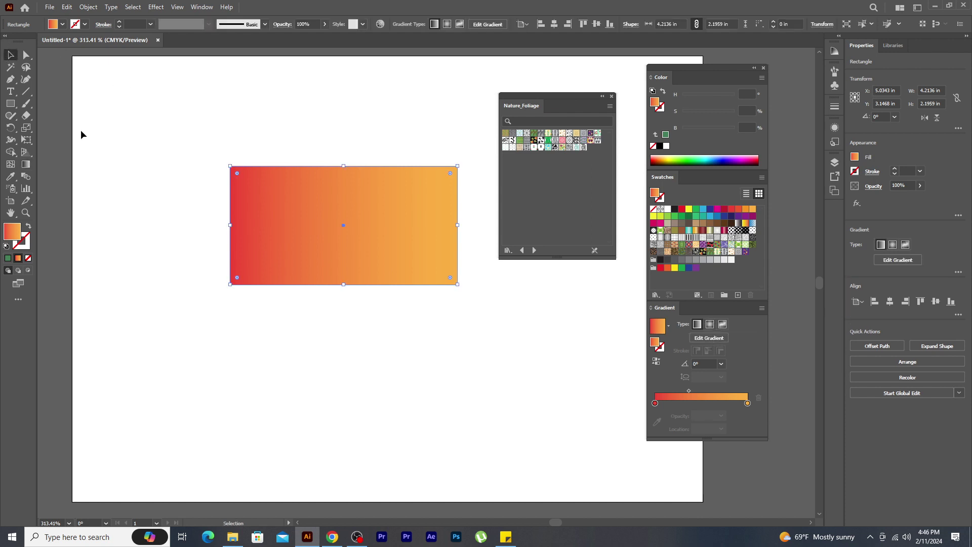
key("Delete")
key("l")
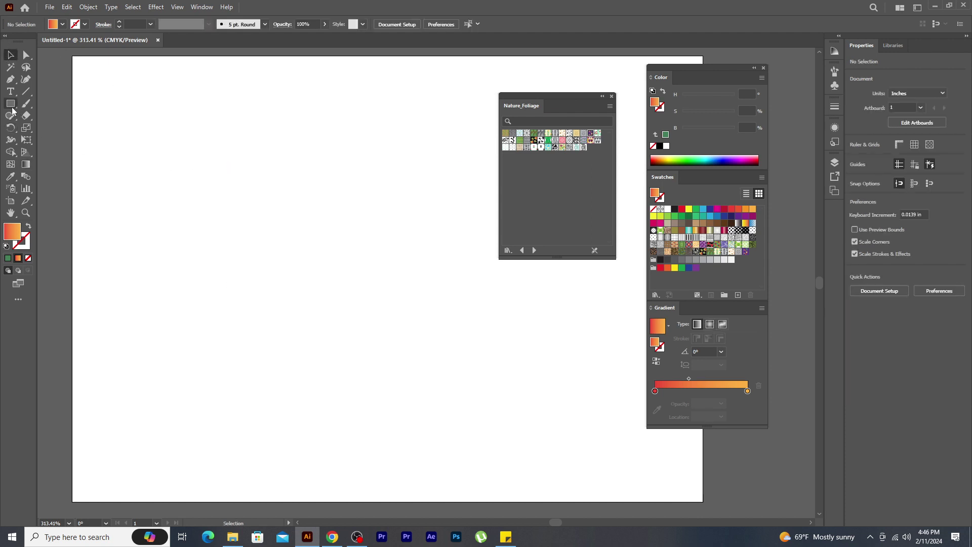
left_click_drag(321, 260, 386, 395)
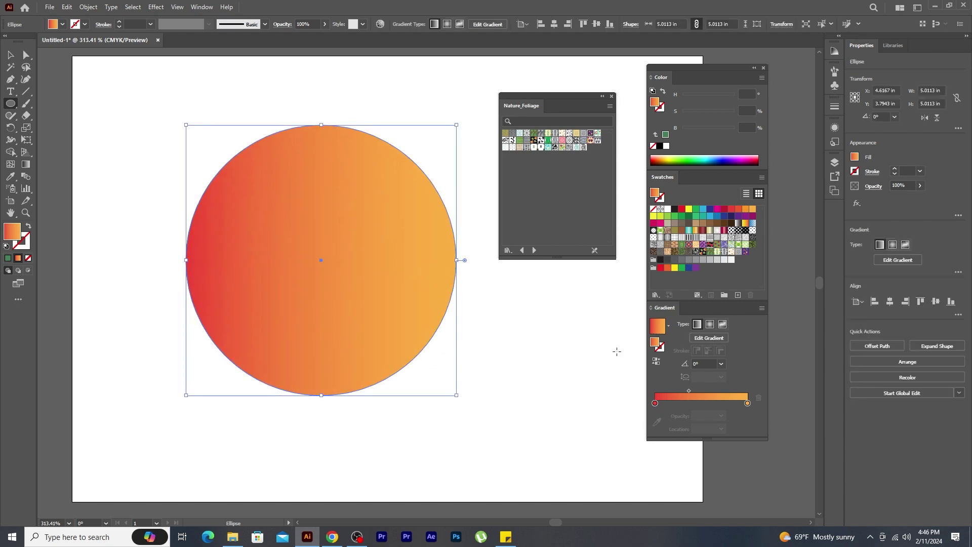
Step: Give the circle a radial gradient running from its upper left towards its lower right, and reverse the colours so orange is the highlight
key("g")
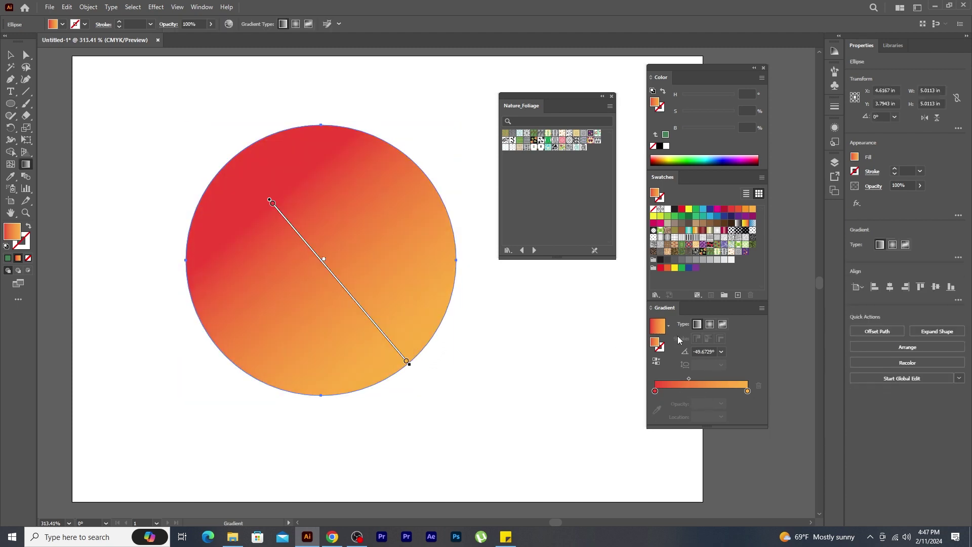
left_click(710, 325)
left_click_drag(267, 191, 362, 336)
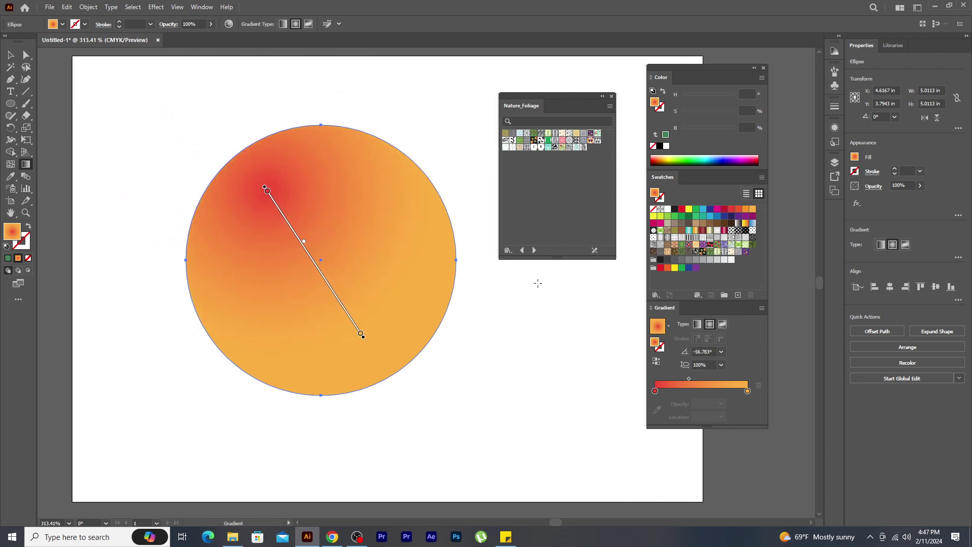
left_click(656, 361)
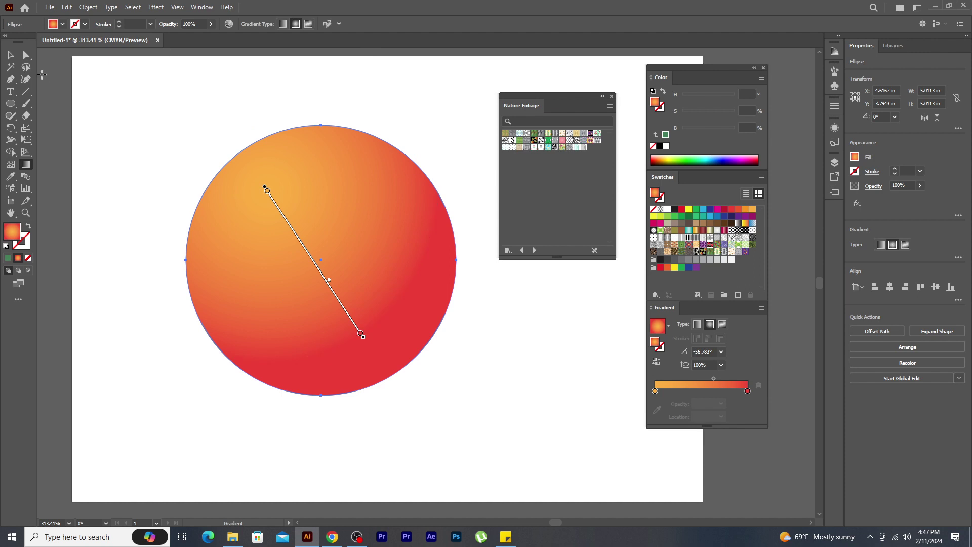
Step: Paste a copy of the circle in front, scale it about its centre to about 4 in and rotate it 180°
key("v")
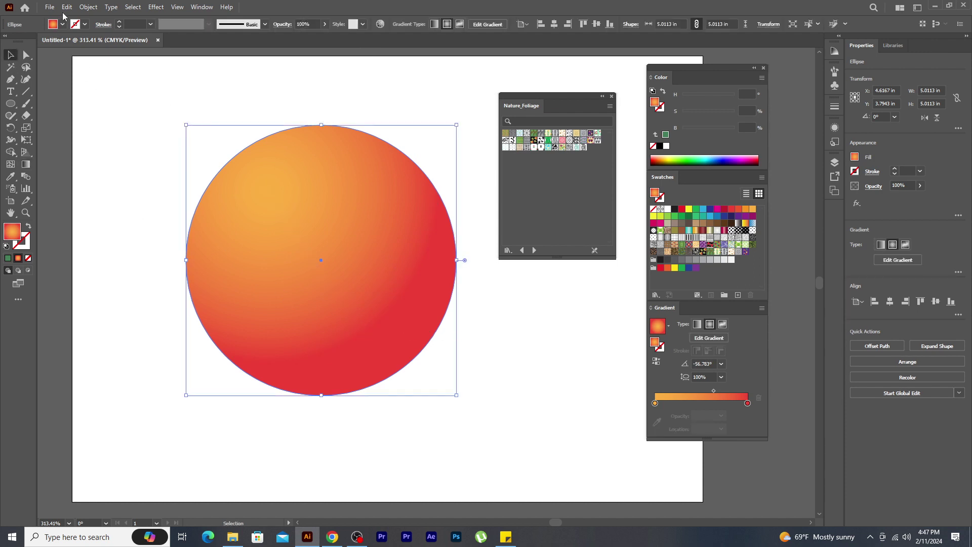
left_click(67, 7)
left_click(76, 57)
left_click(67, 7)
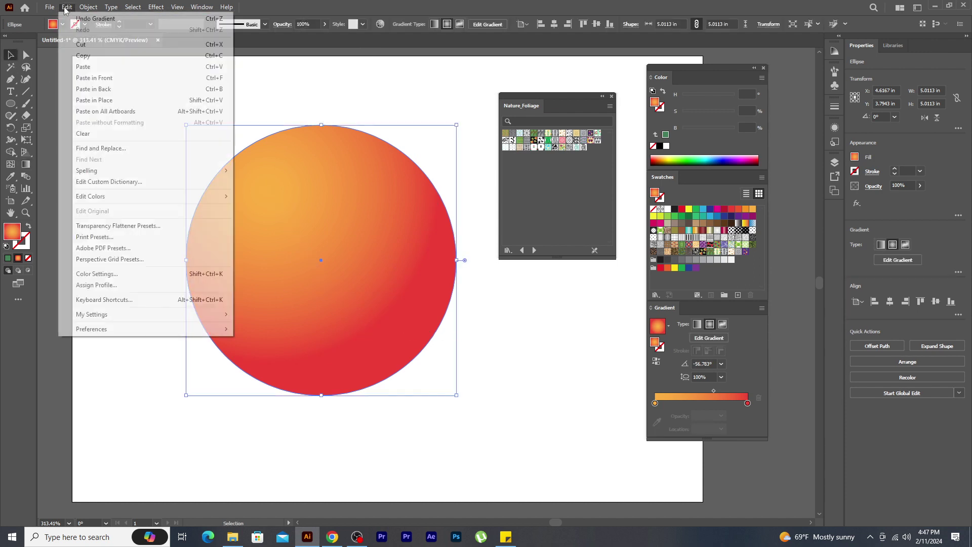
left_click(87, 78)
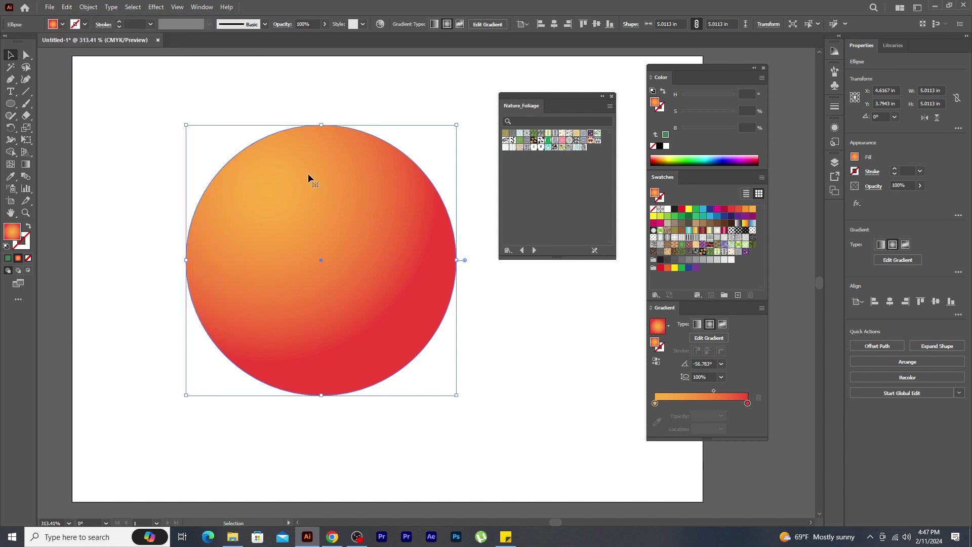
left_click_drag(456, 123, 299, 290)
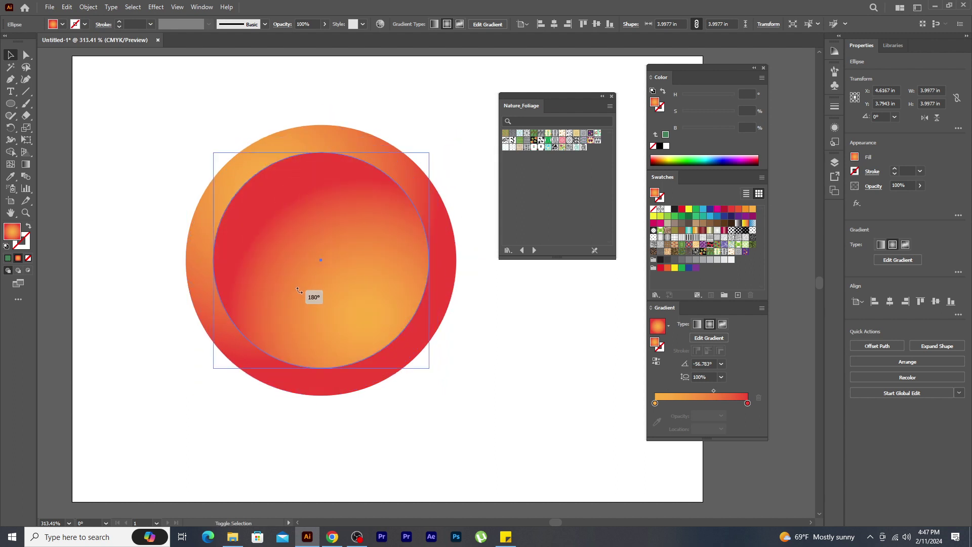
left_click(159, 91)
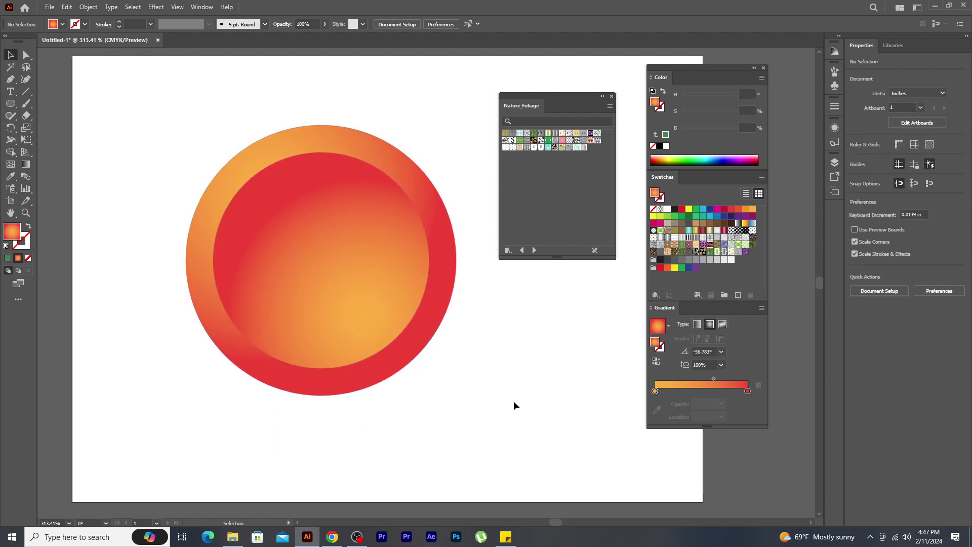
Step: Delete both circles and draw a rectangle about 6.24 in wide and 5.12 in high
left_click_drag(208, 122, 462, 397)
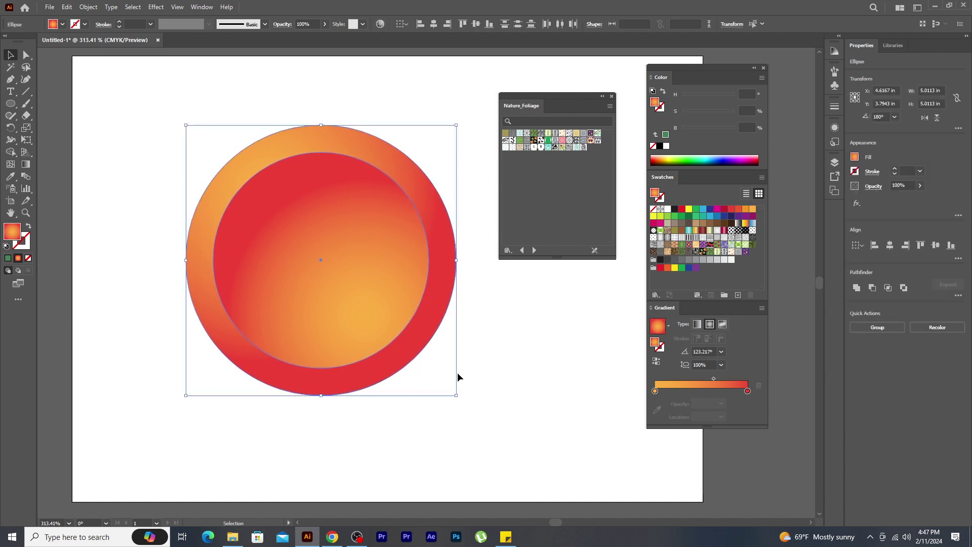
key("Delete")
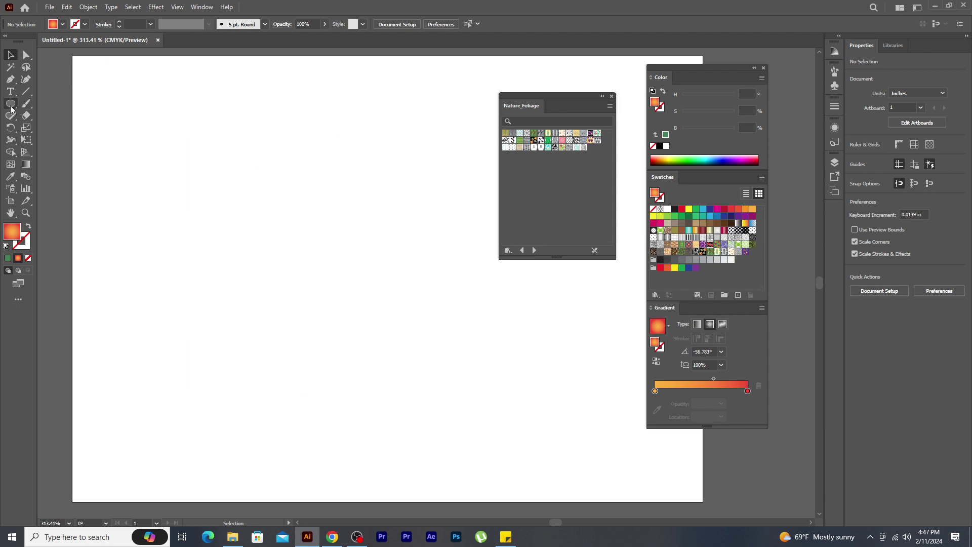
left_click_drag(10, 104, 50, 103)
left_click_drag(133, 119, 470, 395)
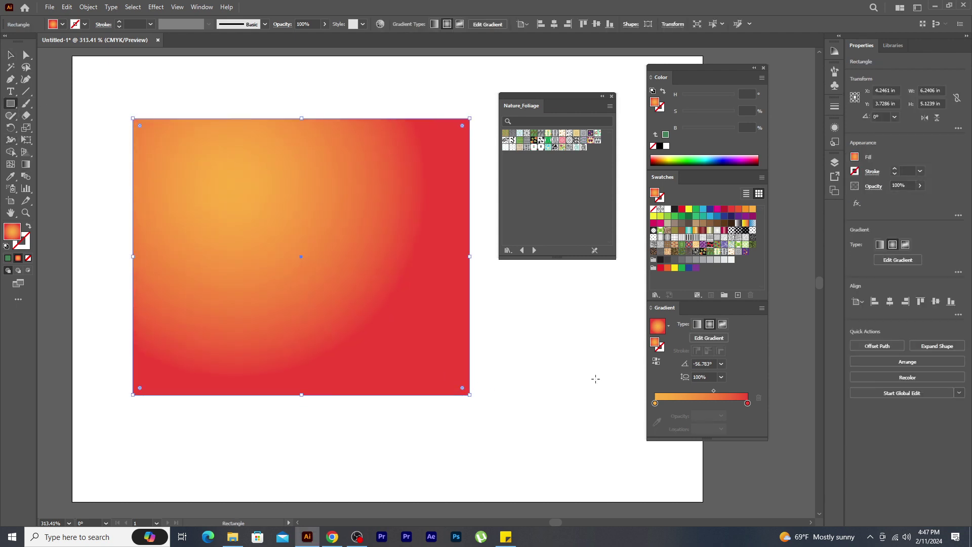
Step: Switch the rectangle's gradient to linear and run it diagonally from the upper-left corner to the lower-right corner
left_click(697, 327)
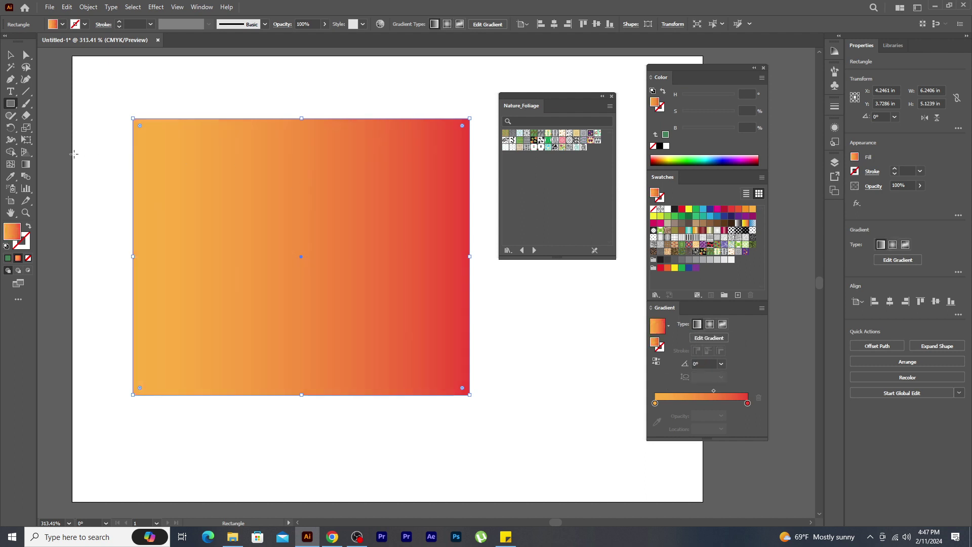
left_click(26, 164)
mouse_move(138, 123)
left_mouse_down()
mouse_move(406, 363)
mouse_move(453, 395)
mouse_move(467, 392)
left_mouse_up()
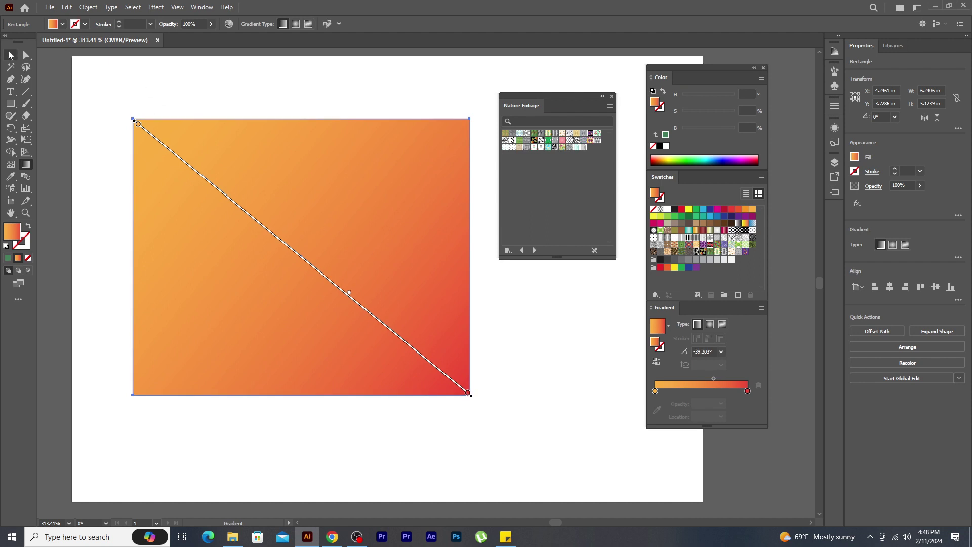
Step: Close the Nature_Foliage library and draw a second rectangle about 2.85 × 2.72 in to the right of the large one
key("v")
scroll(288, 169, "right", 3)
left_click(612, 96)
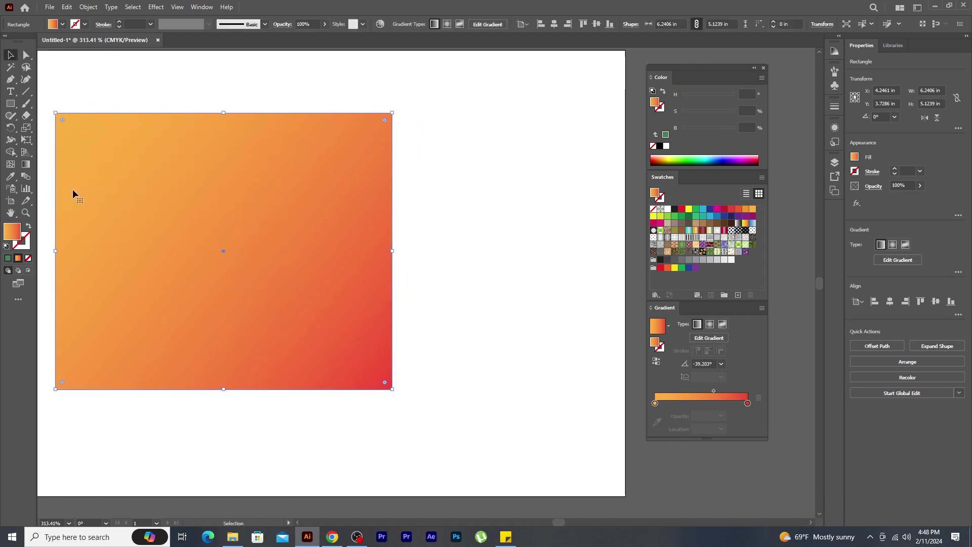
left_click(14, 106)
left_click_drag(424, 151, 579, 298)
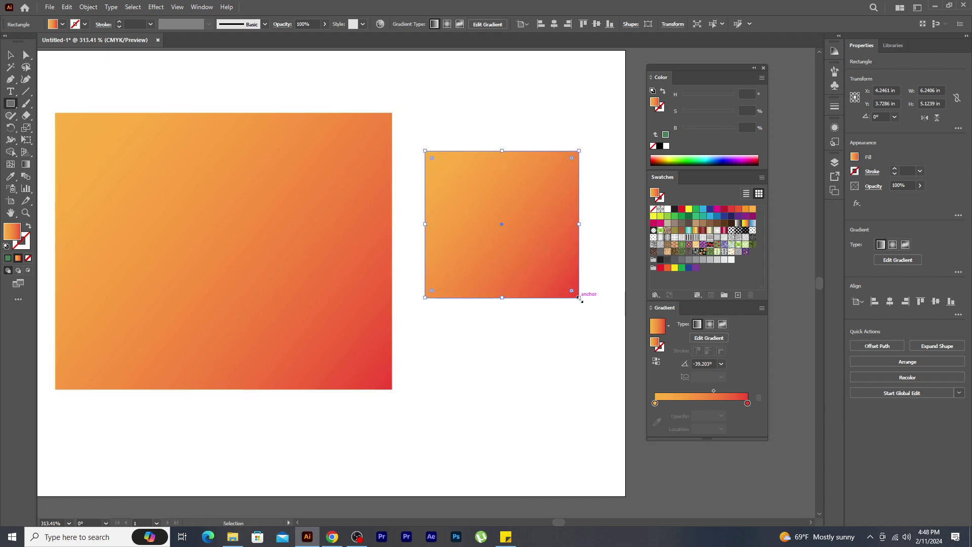
Step: Set the small rectangle's fill to None and its stroke weight to 4 pt
left_click(62, 24)
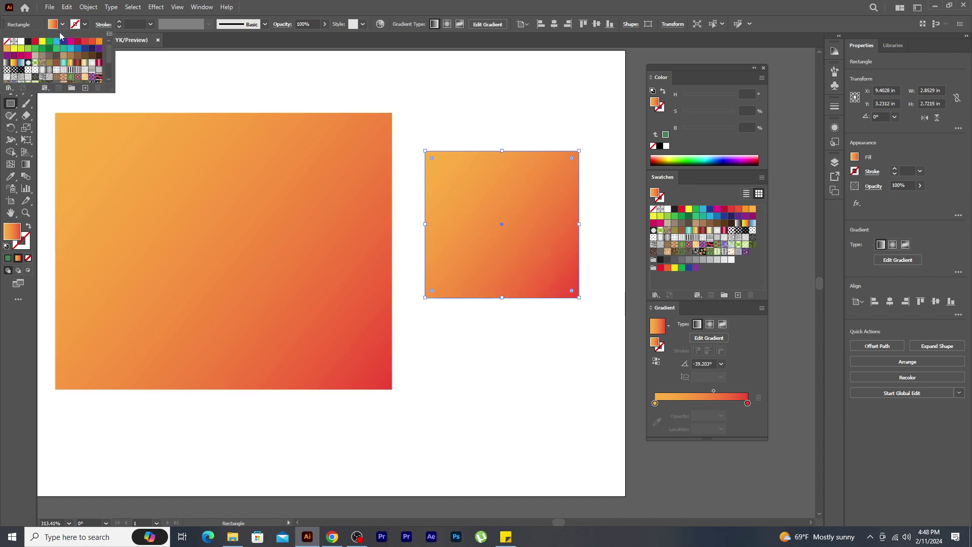
left_click(7, 41)
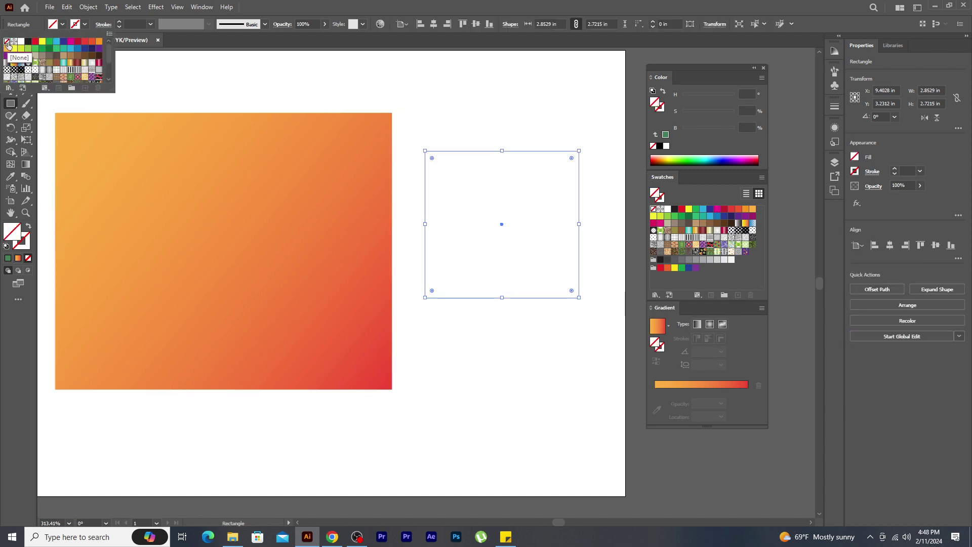
left_click(120, 22)
left_click(120, 22)
left_click(120, 22)
left_click(120, 23)
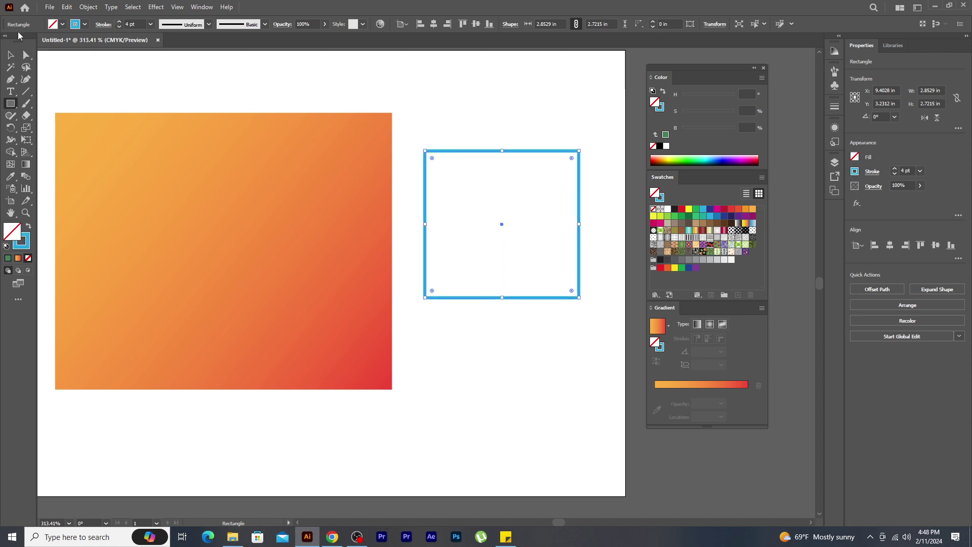
Step: Delete only the lower-right anchor point of the blue outlined rectangle, leaving an open corner path
left_click(11, 55)
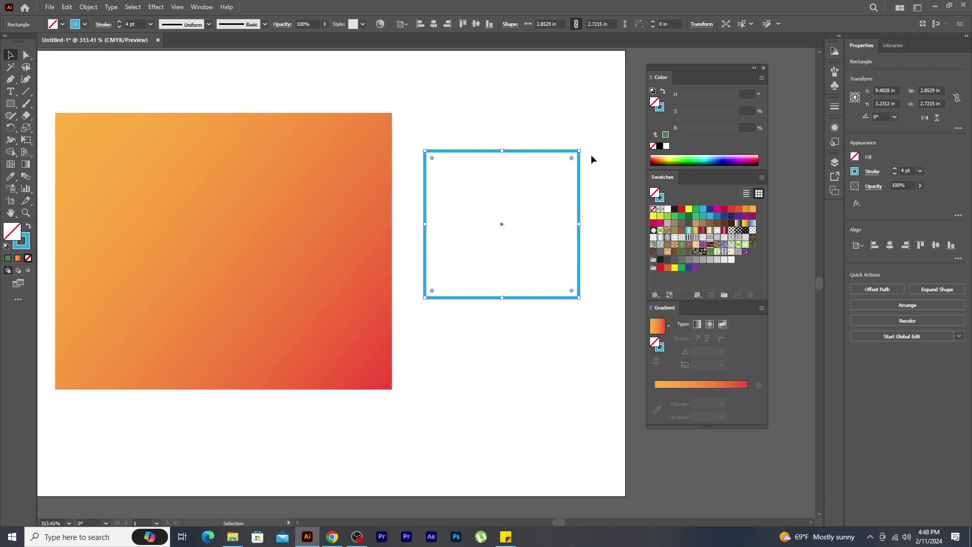
left_click(27, 54)
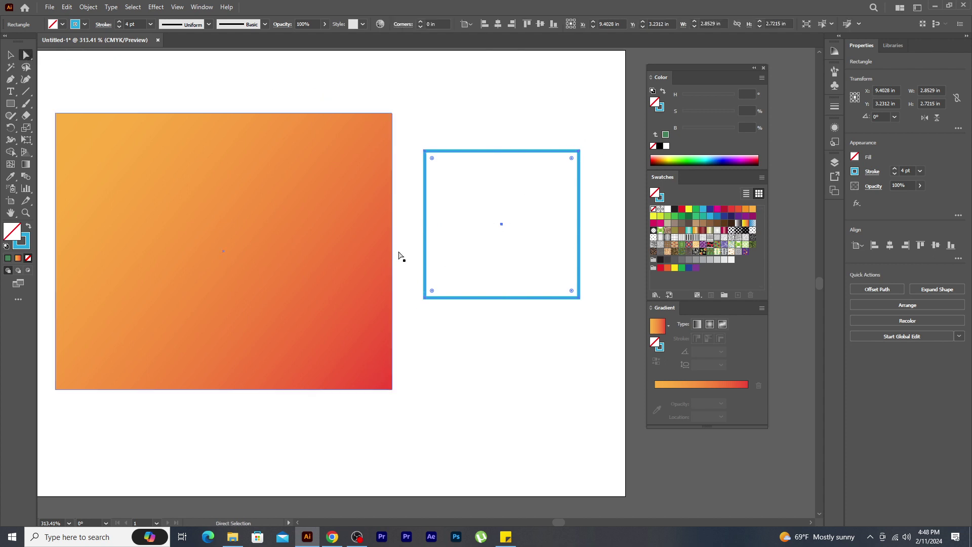
left_click(578, 297)
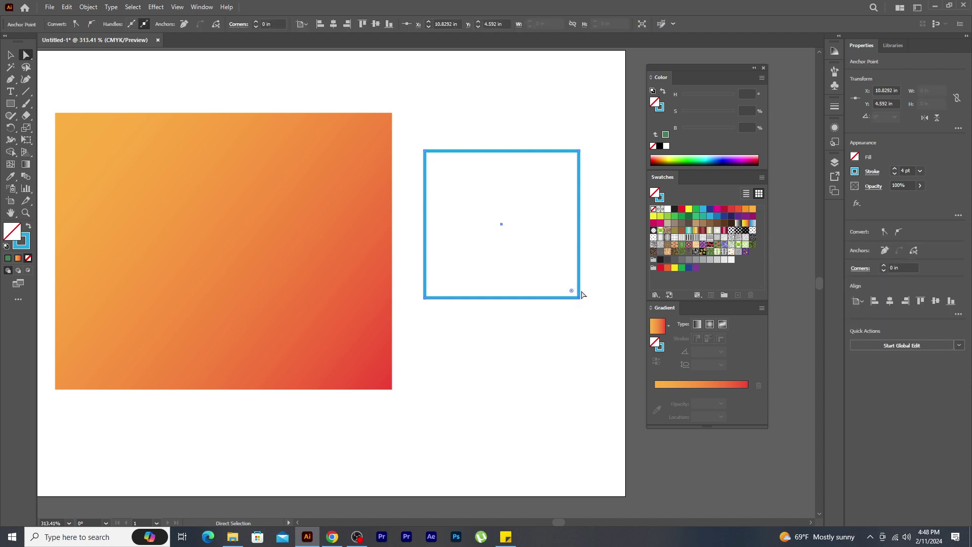
key("Delete")
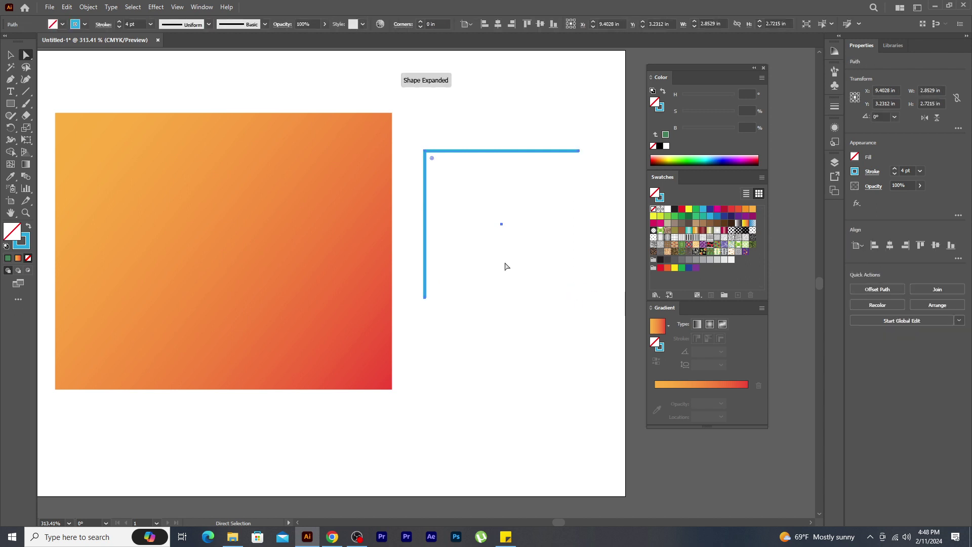
Step: Duplicate the blue corner path, rotate the copy 180° and place it as the opposite corner, slightly offset to the lower right
left_click(10, 54)
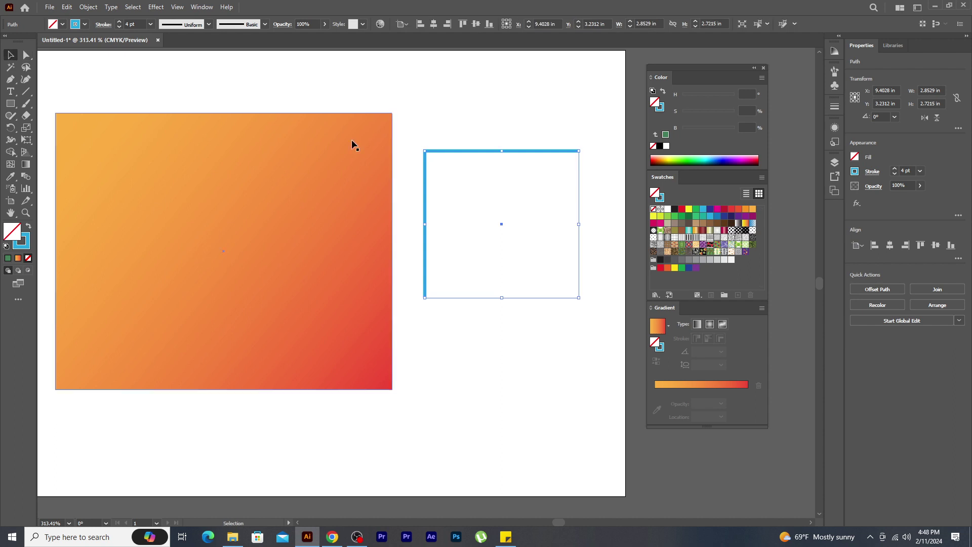
left_click_drag(451, 152, 474, 220)
left_click_drag(606, 217, 404, 381)
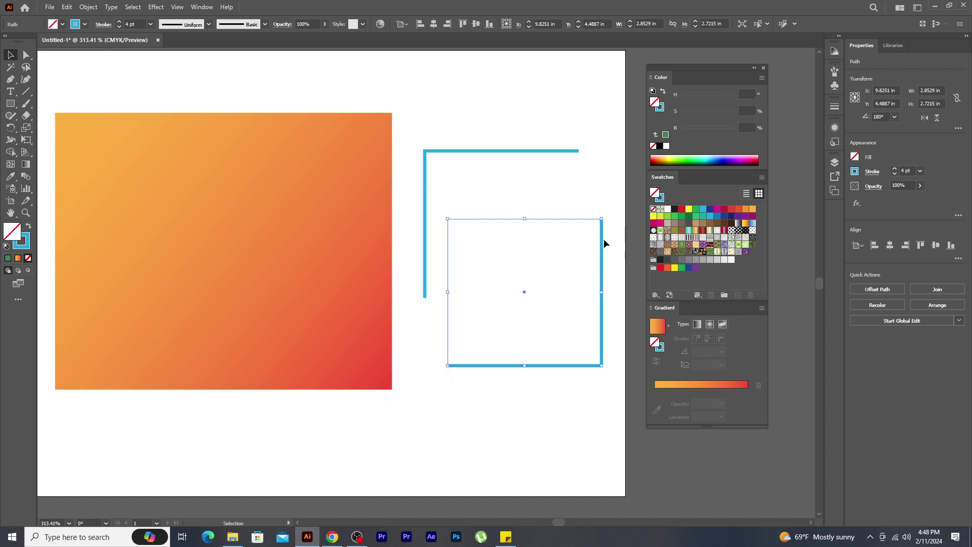
left_click_drag(603, 244, 530, 150)
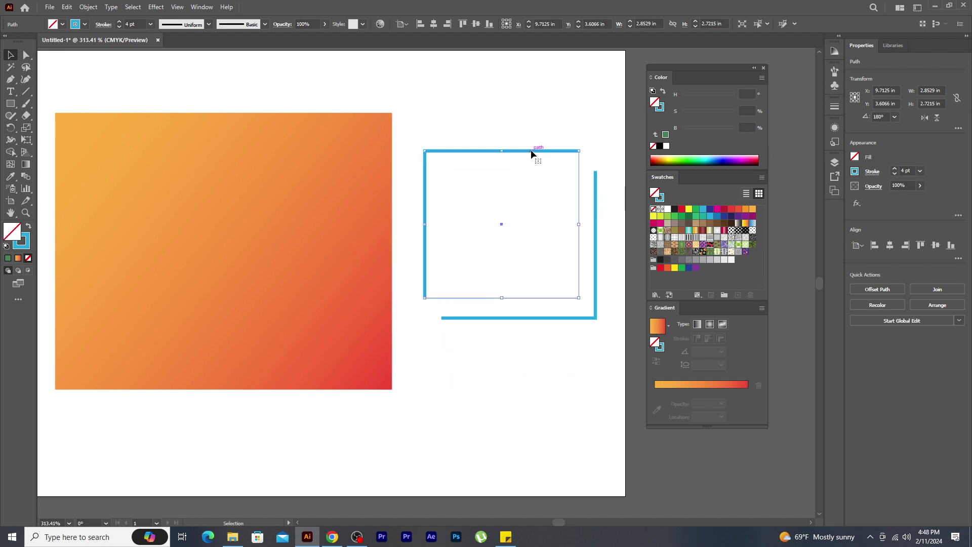
Step: Recolor the upper-left corner path's stroke with the light orange sampled from the gradient rectangle's upper-left corner using the Eyedropper
left_click(530, 150)
left_click(27, 244)
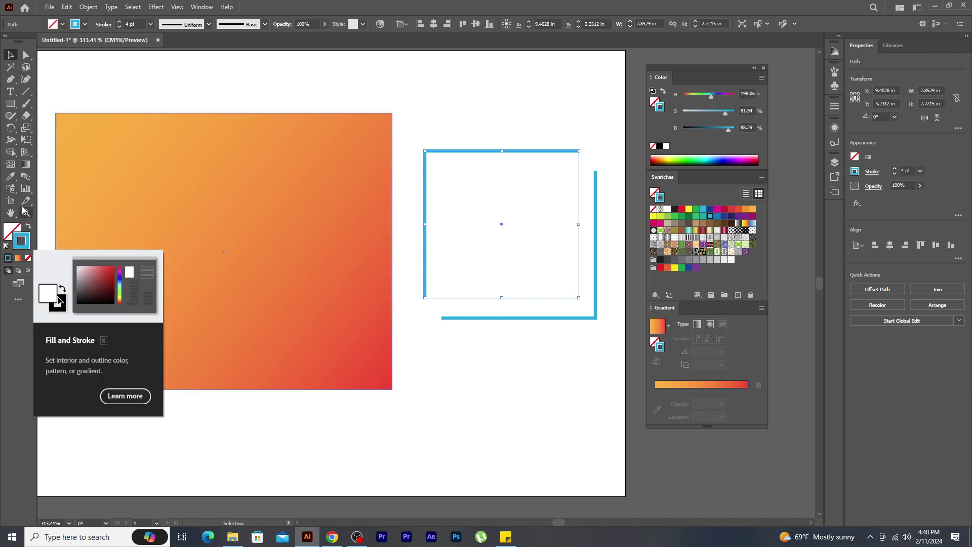
left_click(10, 176)
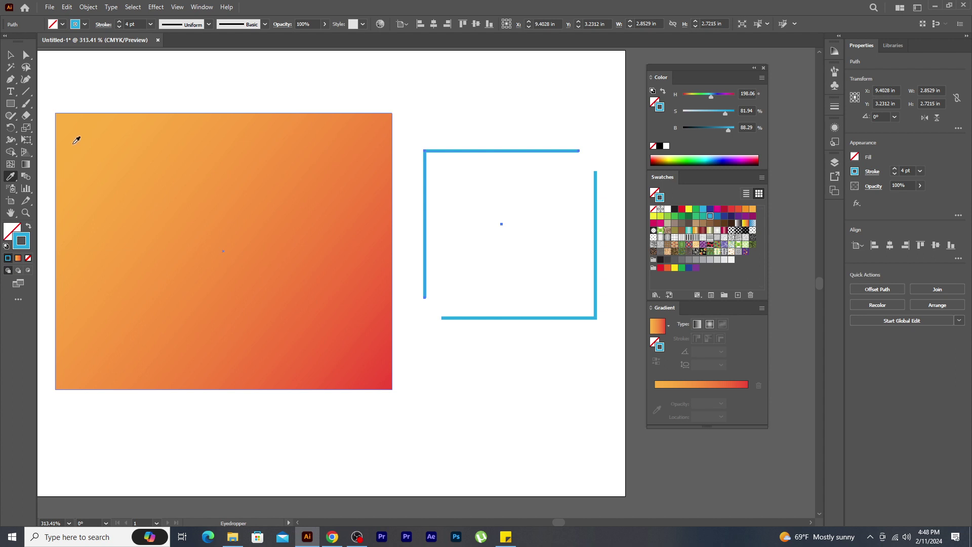
left_click(70, 121)
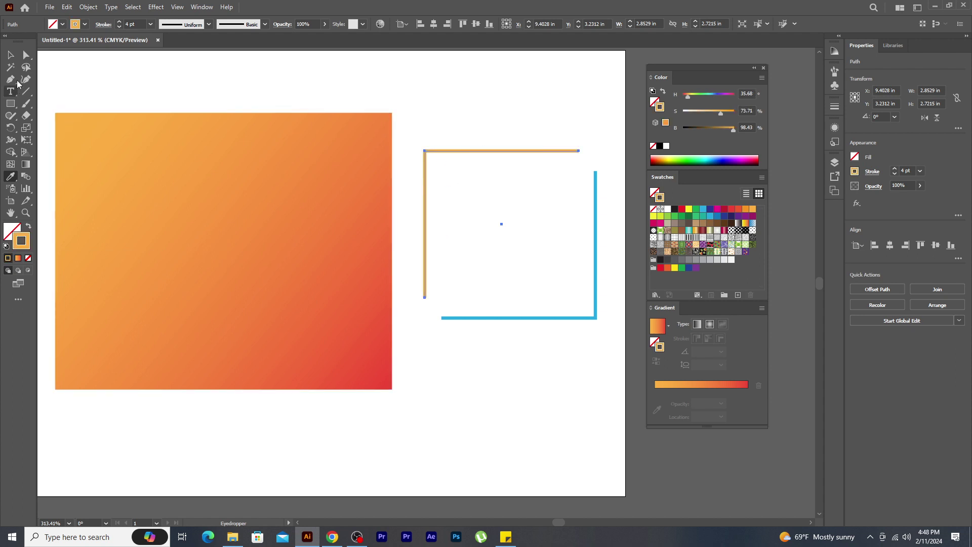
left_click(12, 57)
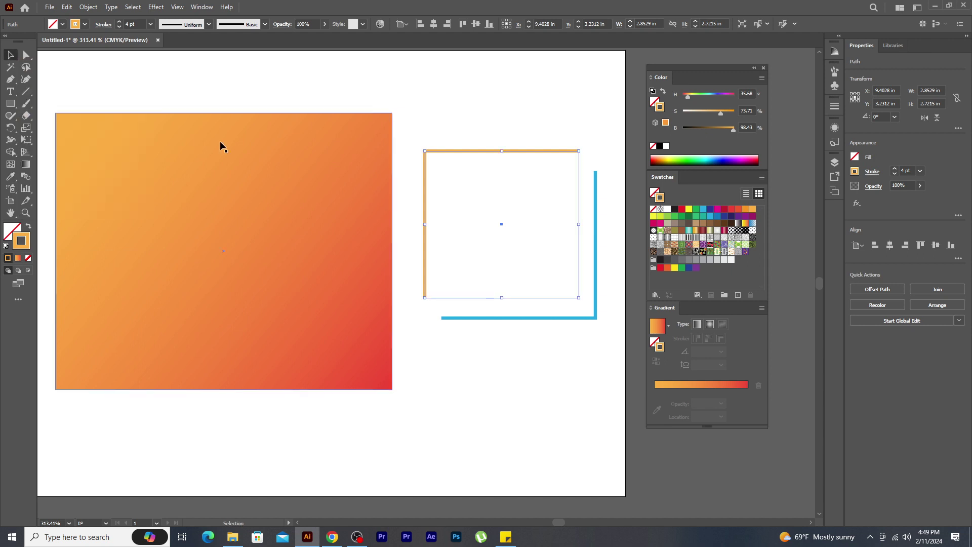
Step: Recolor the lower-right corner path's stroke with the red sampled from the gradient rectangle's lower-right corner using the Eyedropper
left_click(598, 295)
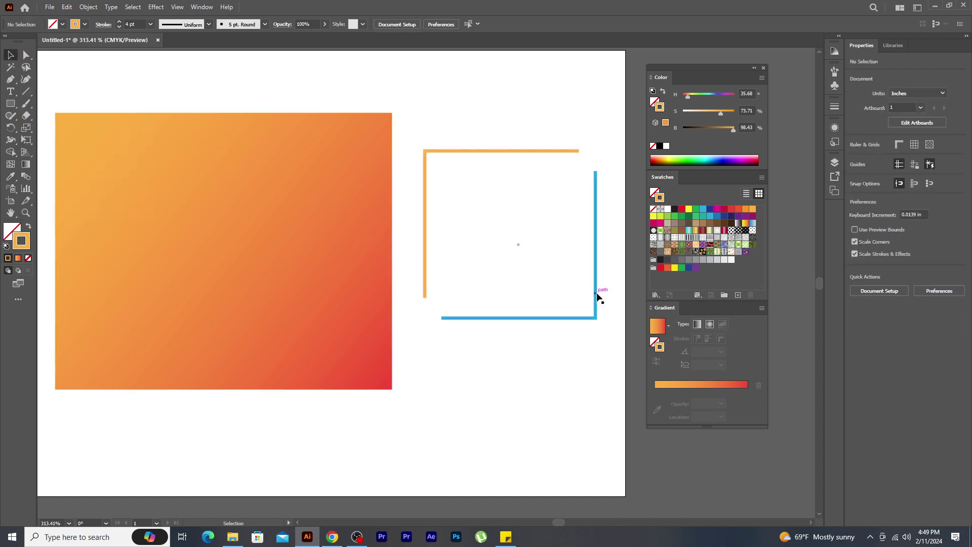
left_click(595, 296)
left_click(11, 176)
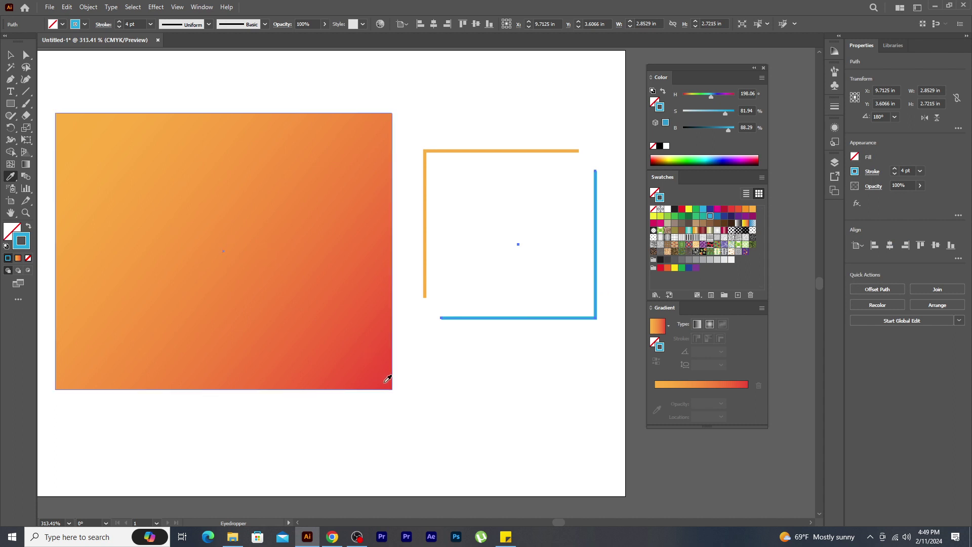
left_click(385, 375)
left_click(11, 55)
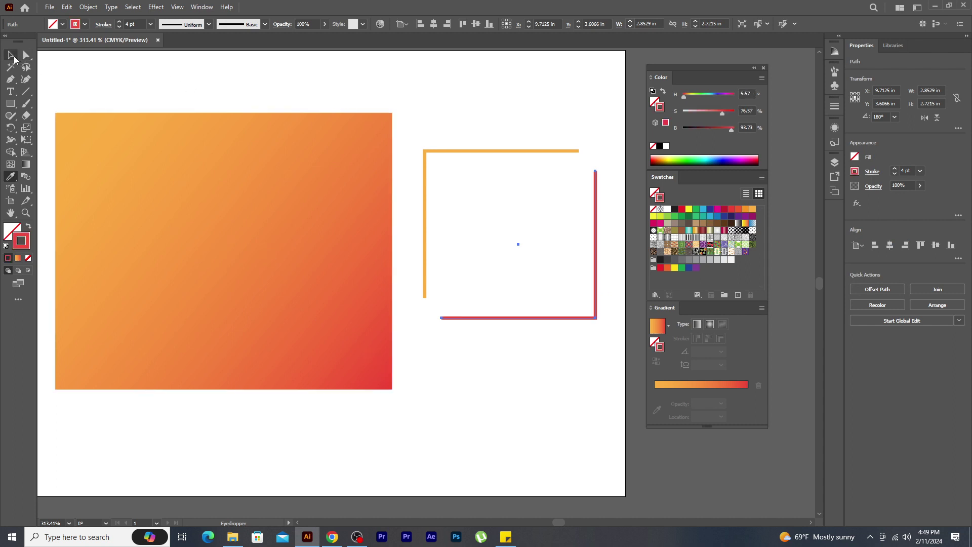
Step: Move the red corner path up and left until it meets the orange one, forming a closed square frame
left_click_drag(595, 211, 575, 184)
scroll(546, 190, "up", 3)
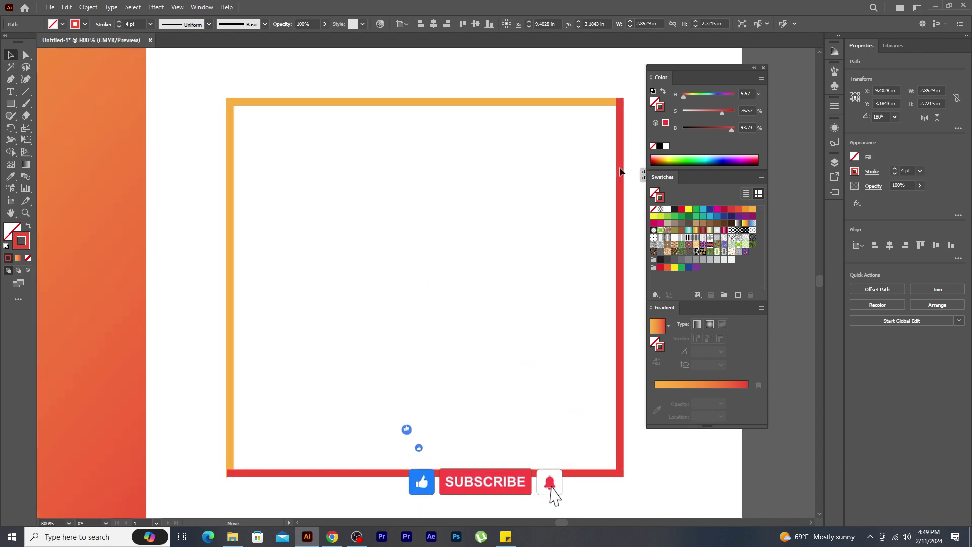
key("ctrl+minus")
key("ctrl+minus")
key("ctrl+minus")
Step: Group the orange and red corner paths and place the group near the center of the gradient rectangle
left_click_drag(383, 202, 512, 388)
right_click(389, 233)
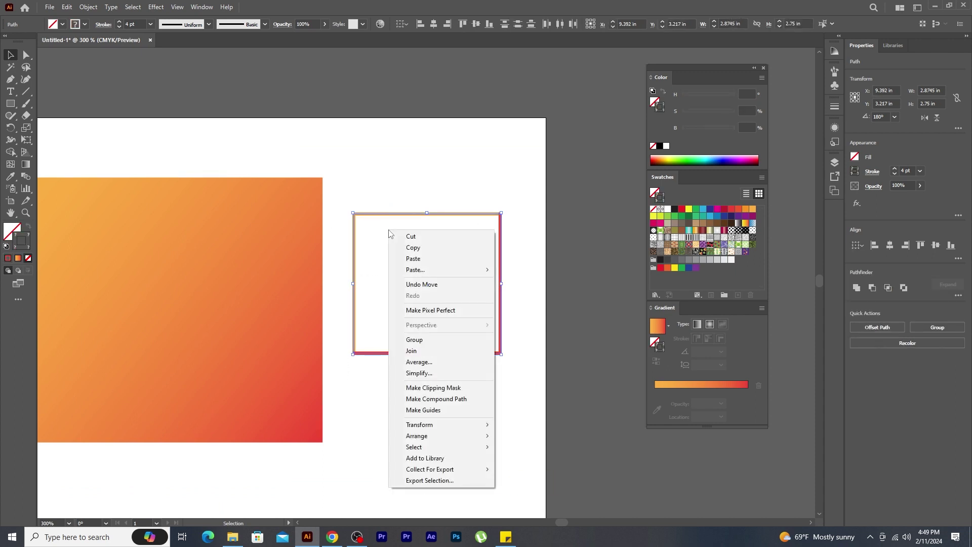
left_click(435, 339)
left_click_drag(233, 253, 372, 243)
left_click_drag(546, 203, 281, 223)
left_click(511, 372)
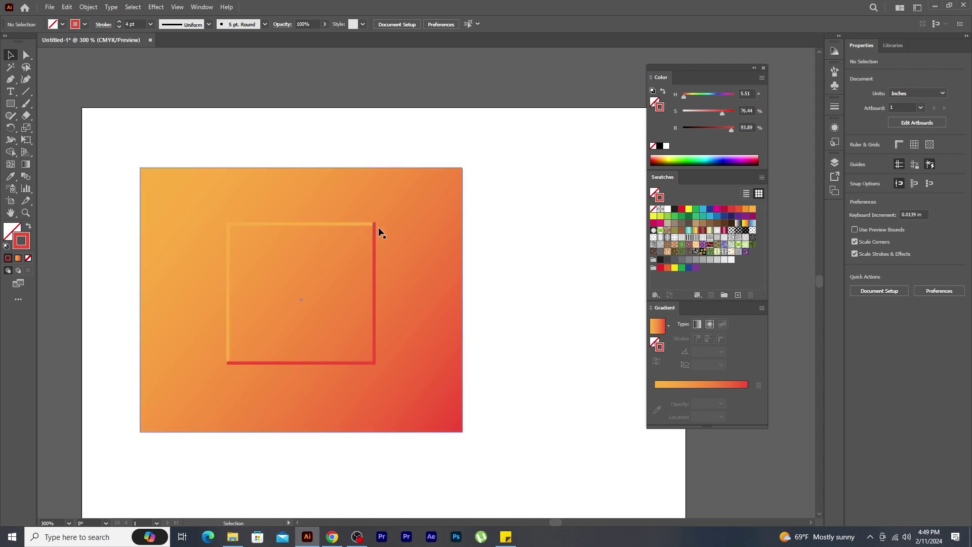
Step: Paste a copy of the frame group in front, rotate it 180° and scale it down about its center inside the original
left_click(375, 299)
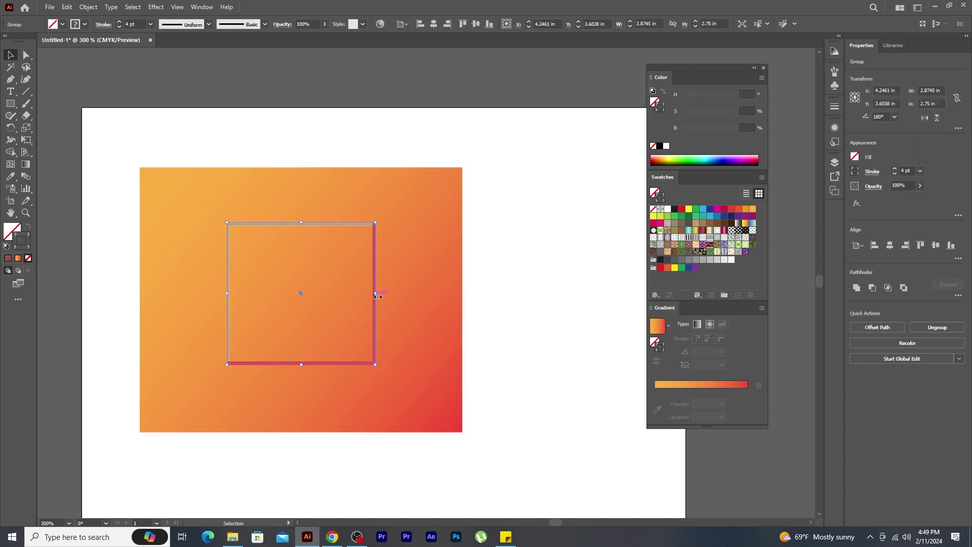
left_click(67, 7)
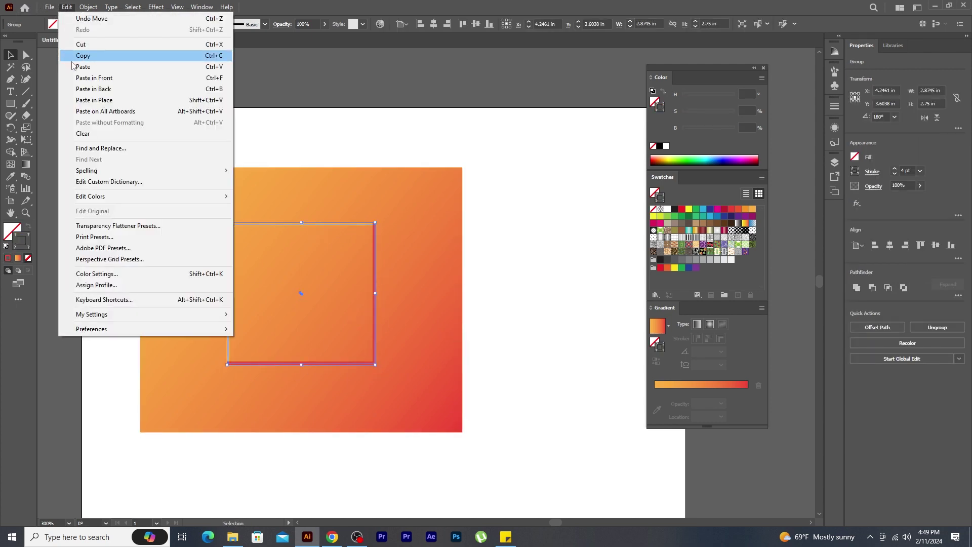
left_click(71, 56)
left_click(72, 10)
left_click(121, 81)
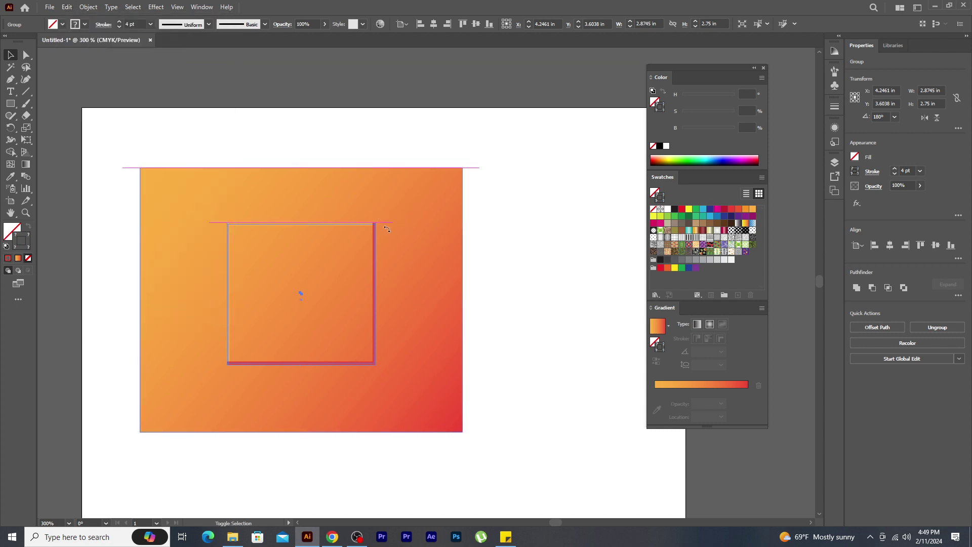
left_click_drag(387, 229, 269, 310)
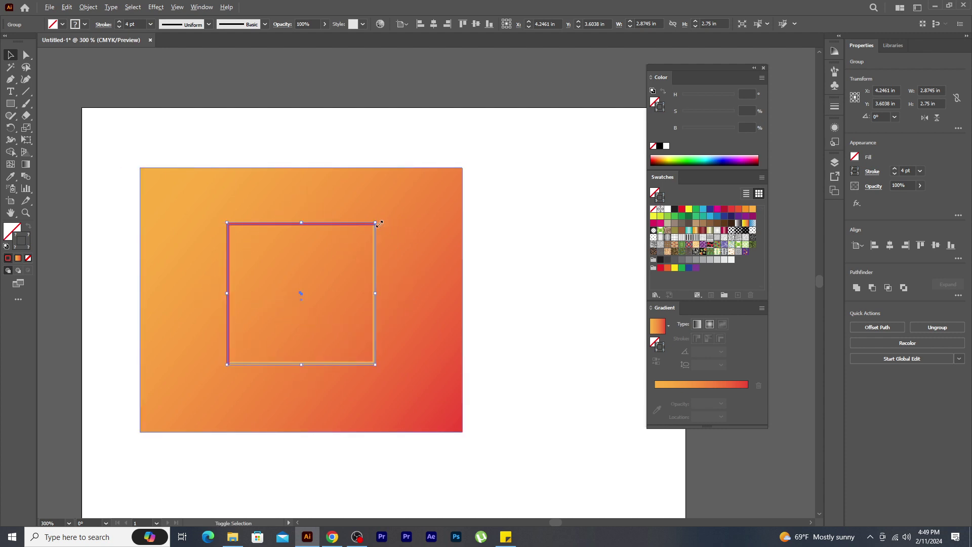
left_click_drag(378, 223, 366, 241)
left_click(525, 251)
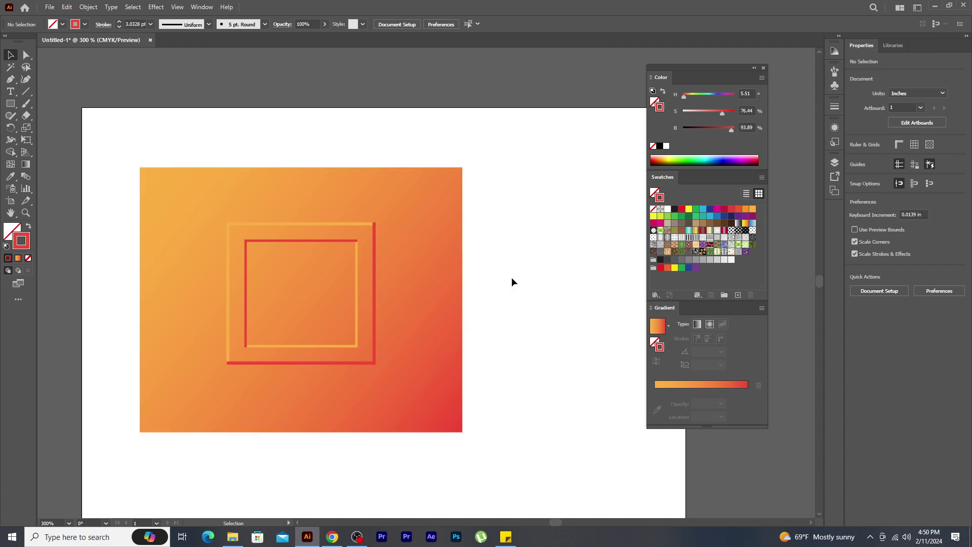
Step: Delete all the artwork and draw a circle about 5.31 in in diameter on the empty artboard
left_click_drag(187, 136, 526, 448)
key("Delete")
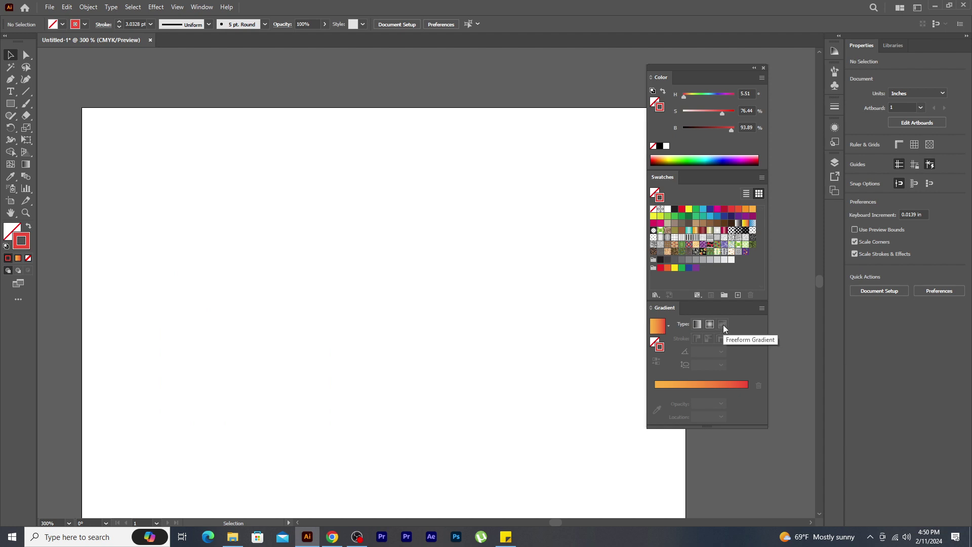
left_click_drag(9, 107, 42, 128)
left_click_drag(346, 287, 483, 426)
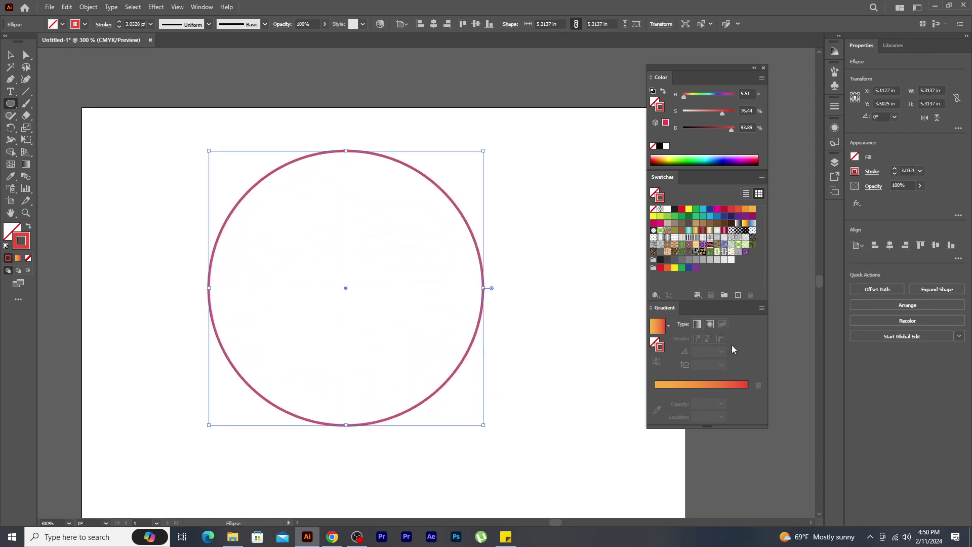
left_click(10, 55)
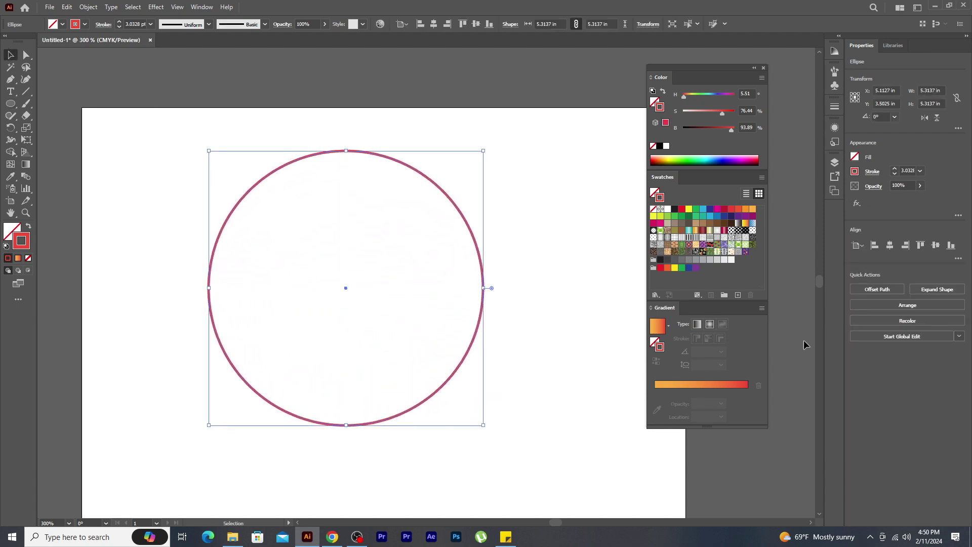
Step: Give the circle a freeform gradient fill with points, moving its first stop to the upper left and coloring it light blue
left_click(656, 343)
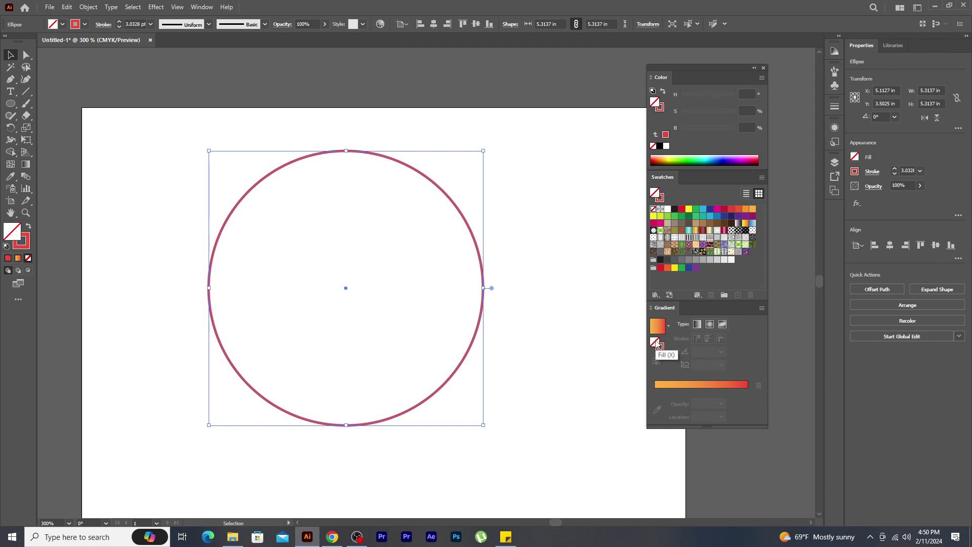
left_click(707, 389)
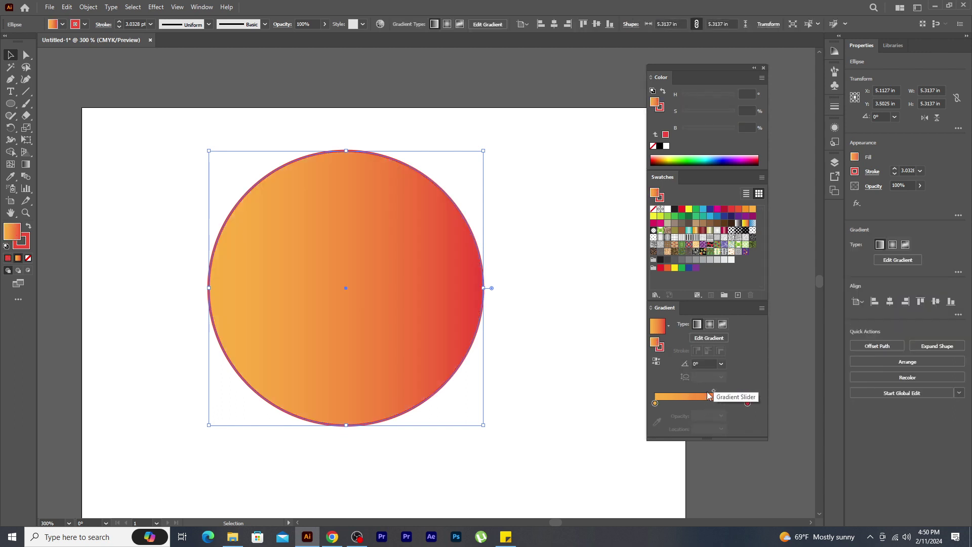
left_click(723, 328)
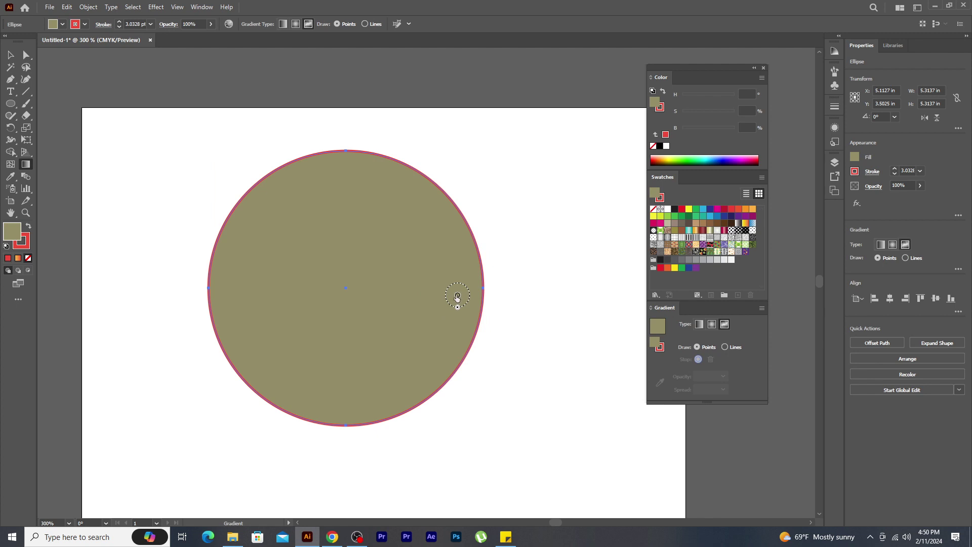
left_click_drag(458, 298, 274, 231)
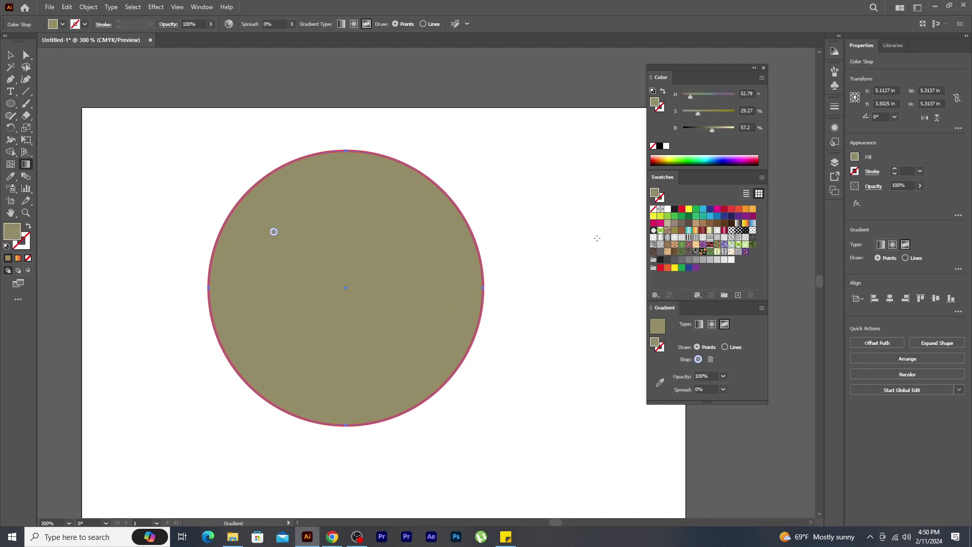
left_click_drag(703, 212, 274, 232)
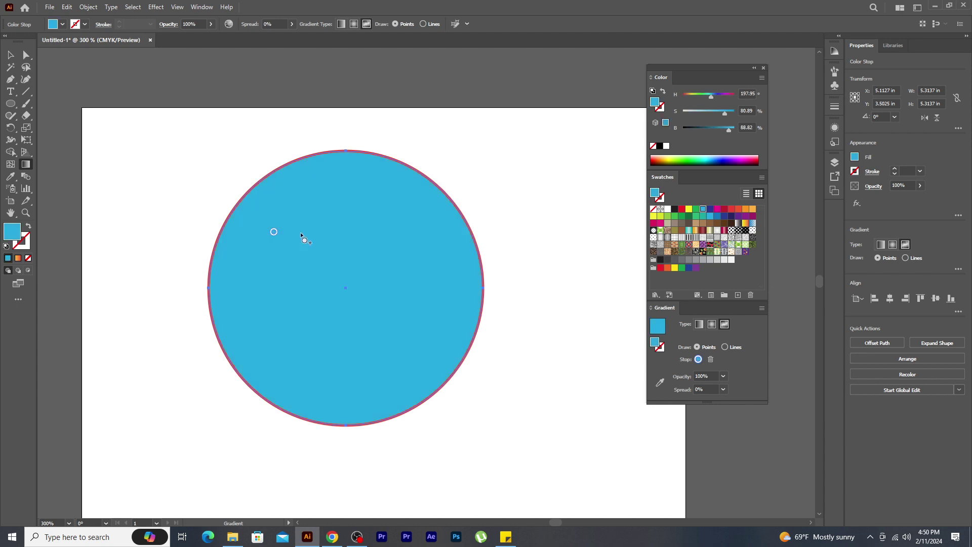
Step: Add a green gradient stop in the circle's upper right and a red one in its lower left
left_click(413, 254)
left_click(682, 216)
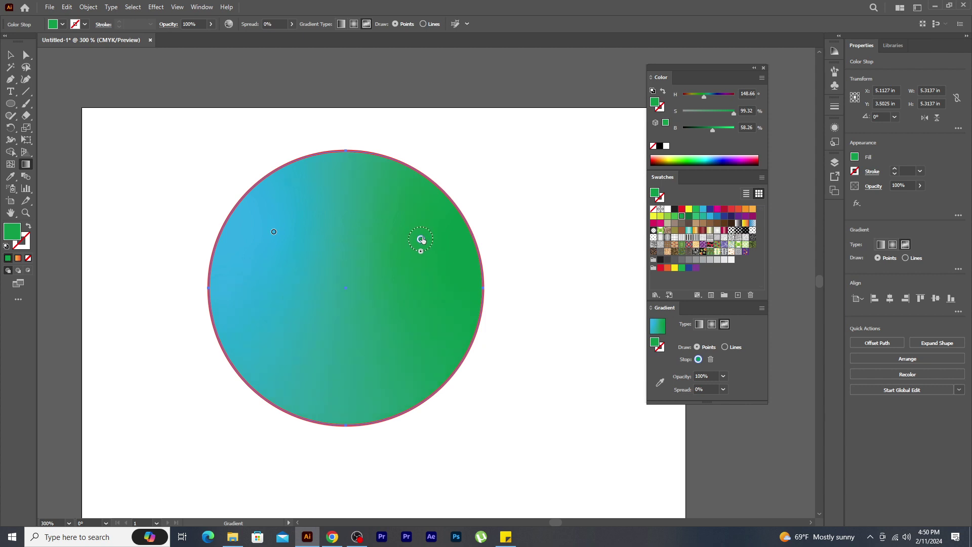
left_click_drag(414, 256, 411, 233)
left_click(319, 306)
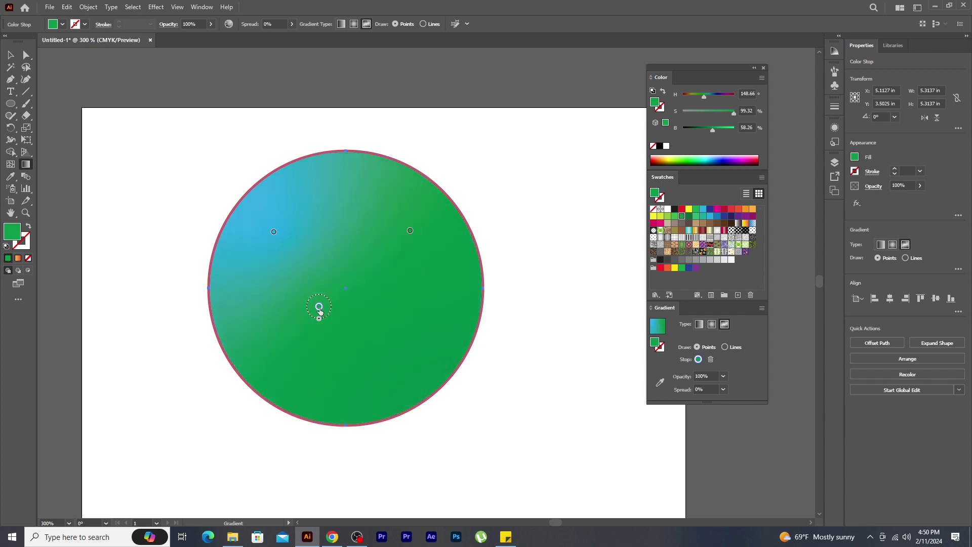
left_click(681, 211)
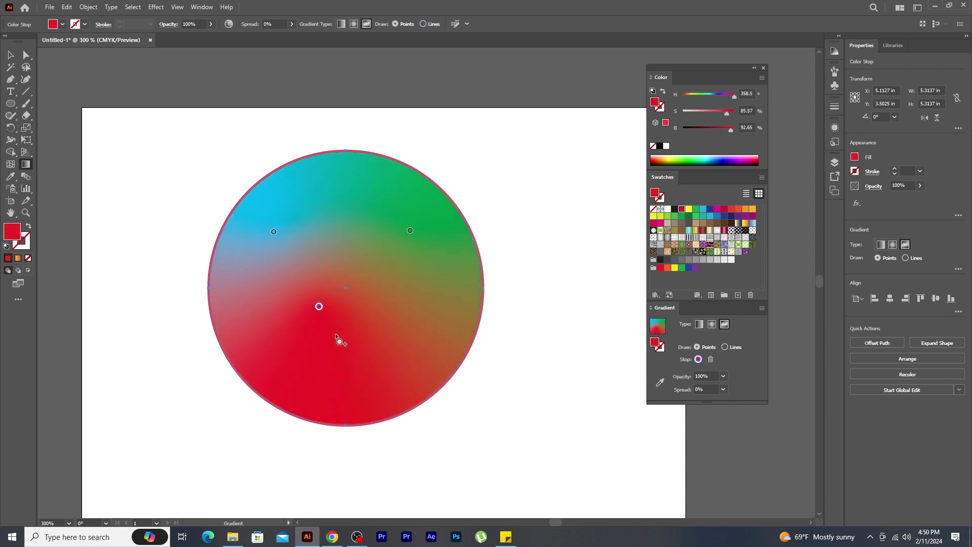
left_click_drag(321, 309, 286, 320)
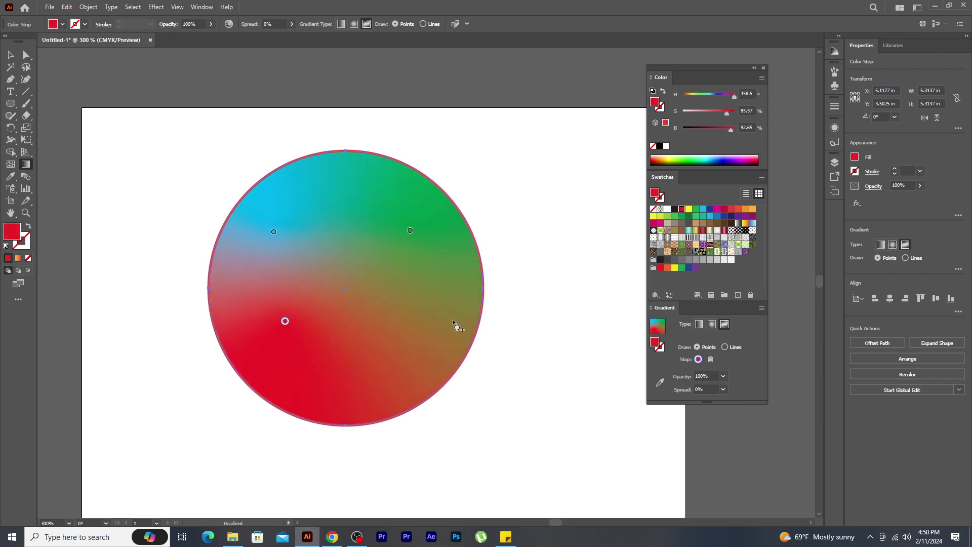
Step: Add a yellow gradient stop near the circle's lower middle and a magenta one near its right edge
left_click(386, 319)
left_click(688, 209)
left_click_drag(386, 319, 416, 353)
left_click(389, 279)
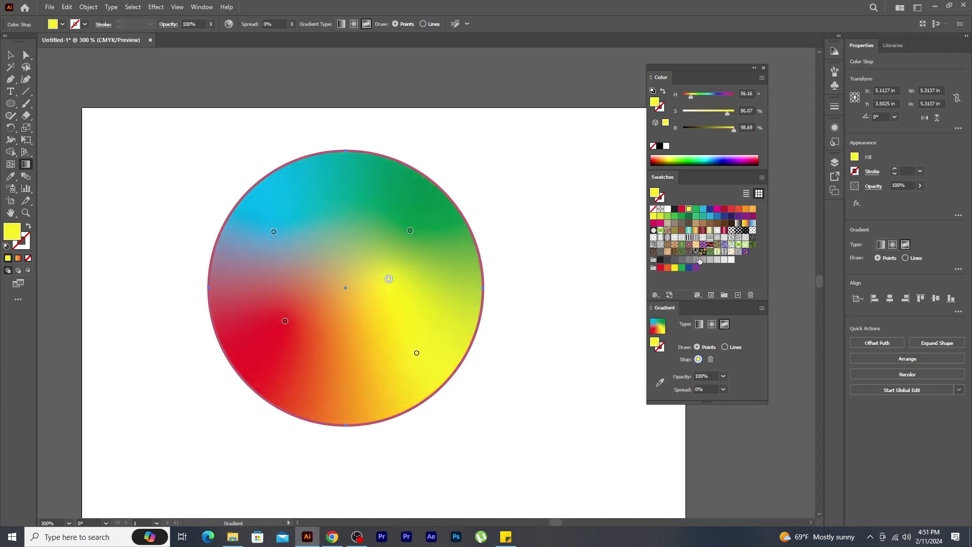
left_click(660, 223)
left_click_drag(389, 279, 441, 301)
left_click_drag(416, 353, 373, 357)
Step: Add a white gradient stop at the circle's center and widen its spread to 81%
left_click(346, 286)
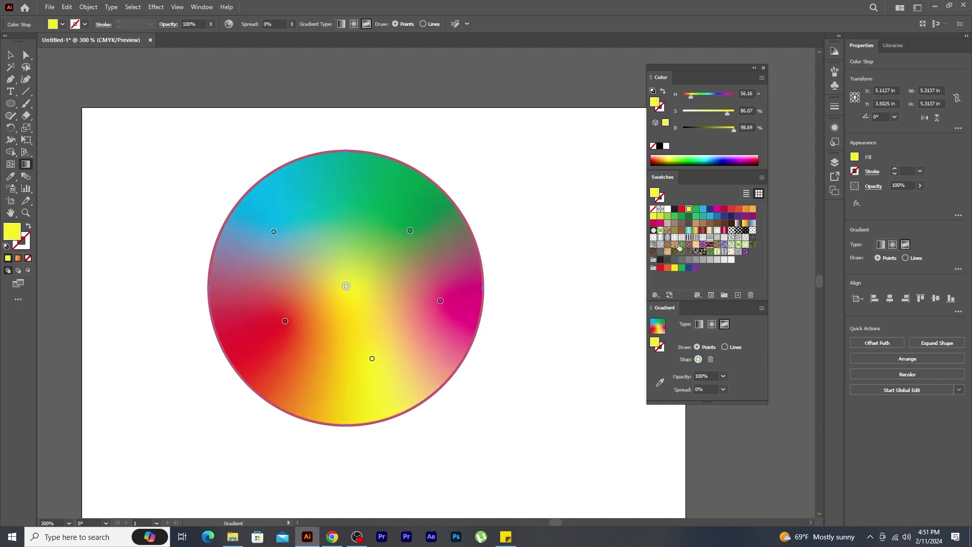
left_click(668, 209)
mouse_move(346, 291)
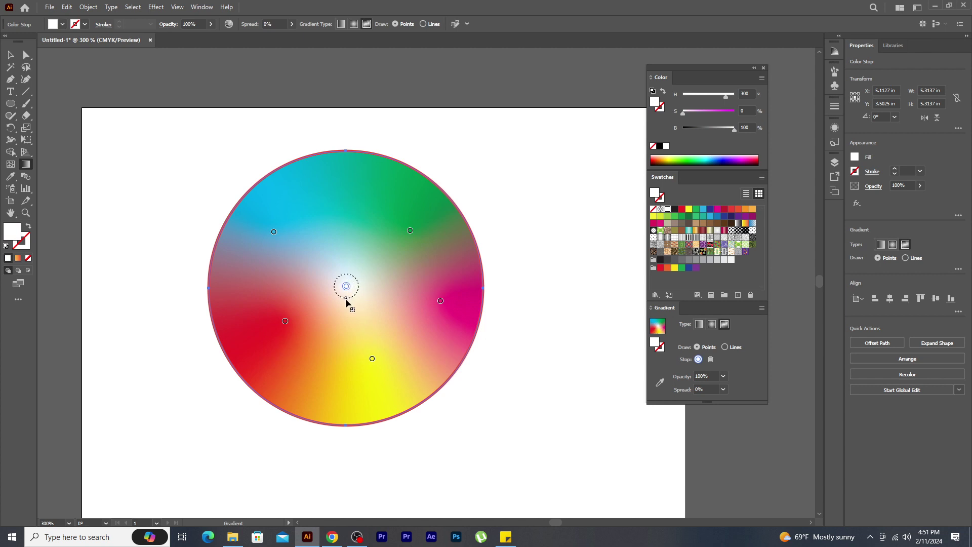
left_click_drag(347, 303, 352, 310)
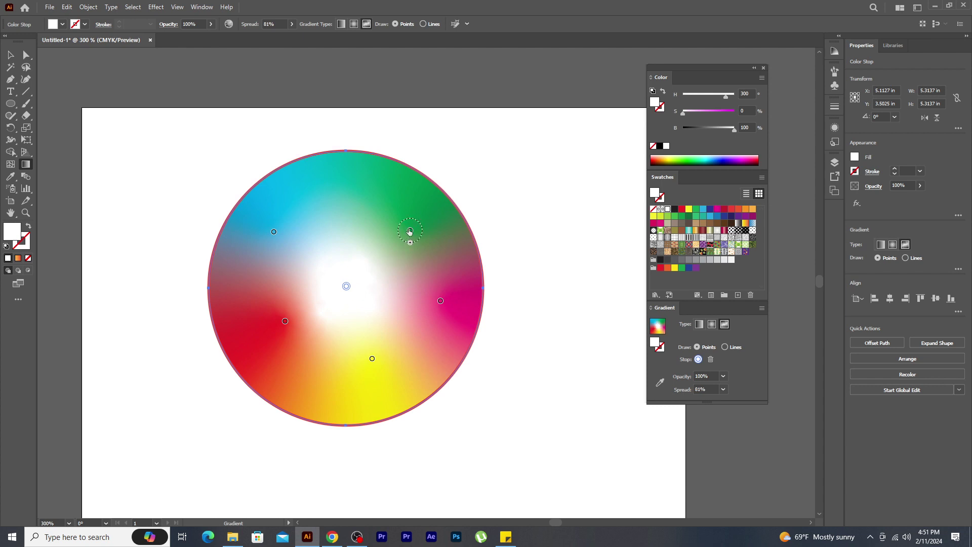
Step: Shift the green gradient stop slightly inward and widen the spreads of the green, light blue and yellow stops
mouse_move(410, 232)
left_mouse_down()
mouse_move(394, 238)
mouse_move(400, 234)
left_mouse_up()
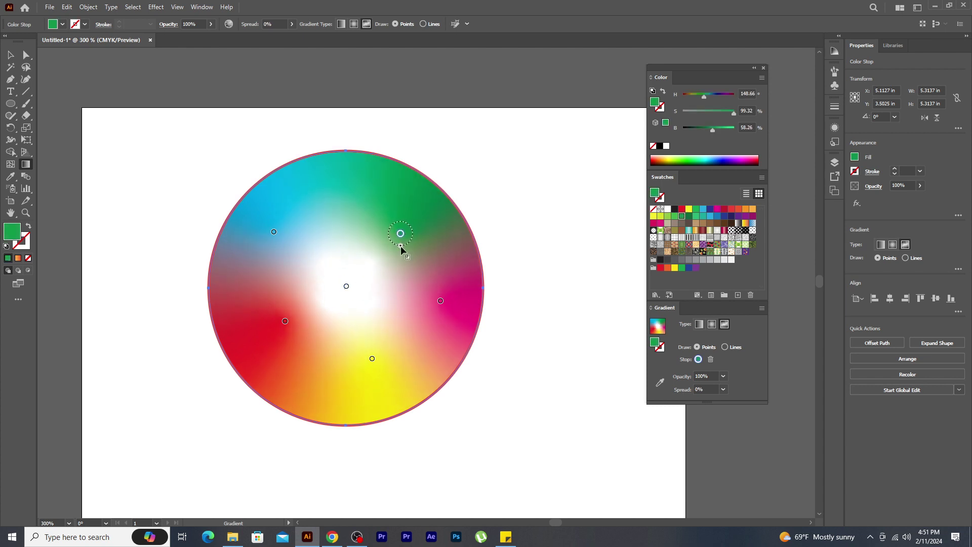
left_click(274, 236)
left_click_drag(275, 245, 274, 252)
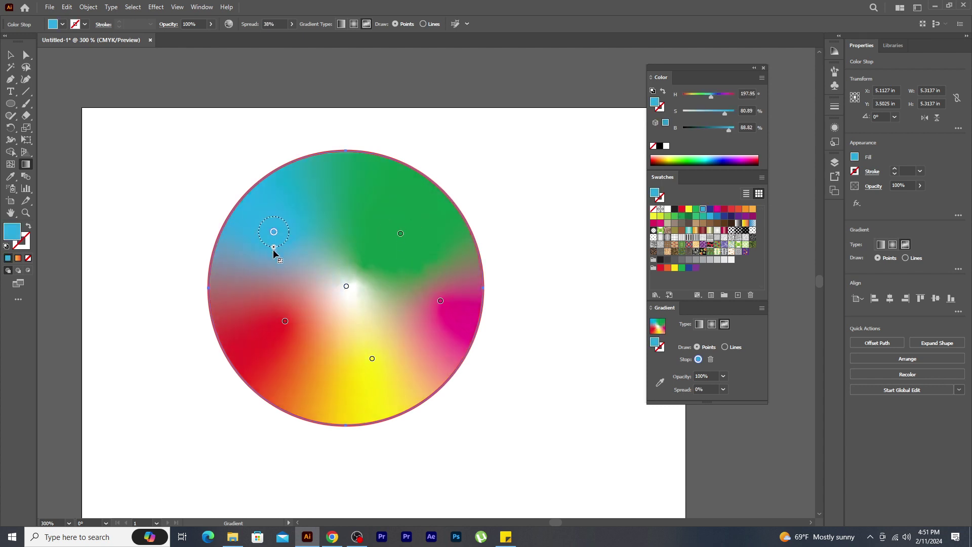
left_click(373, 360)
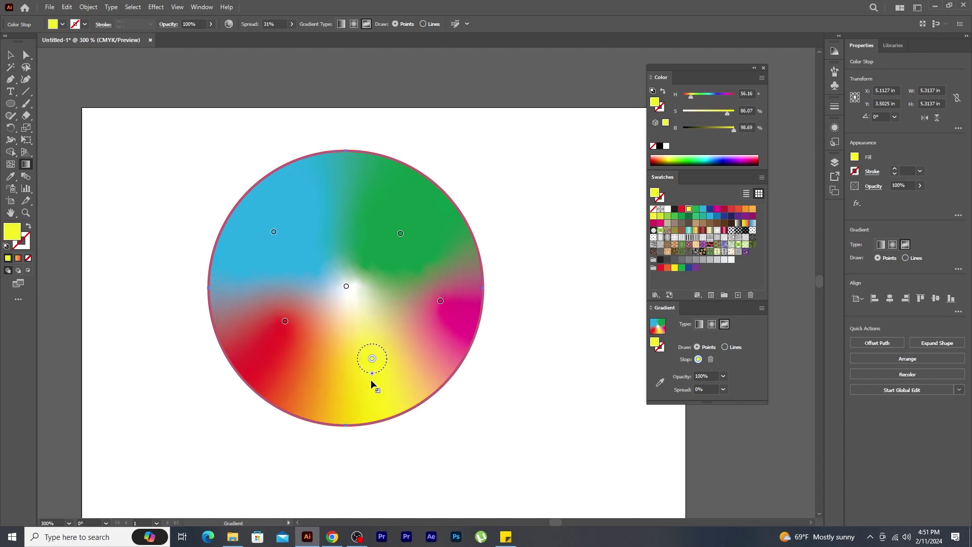